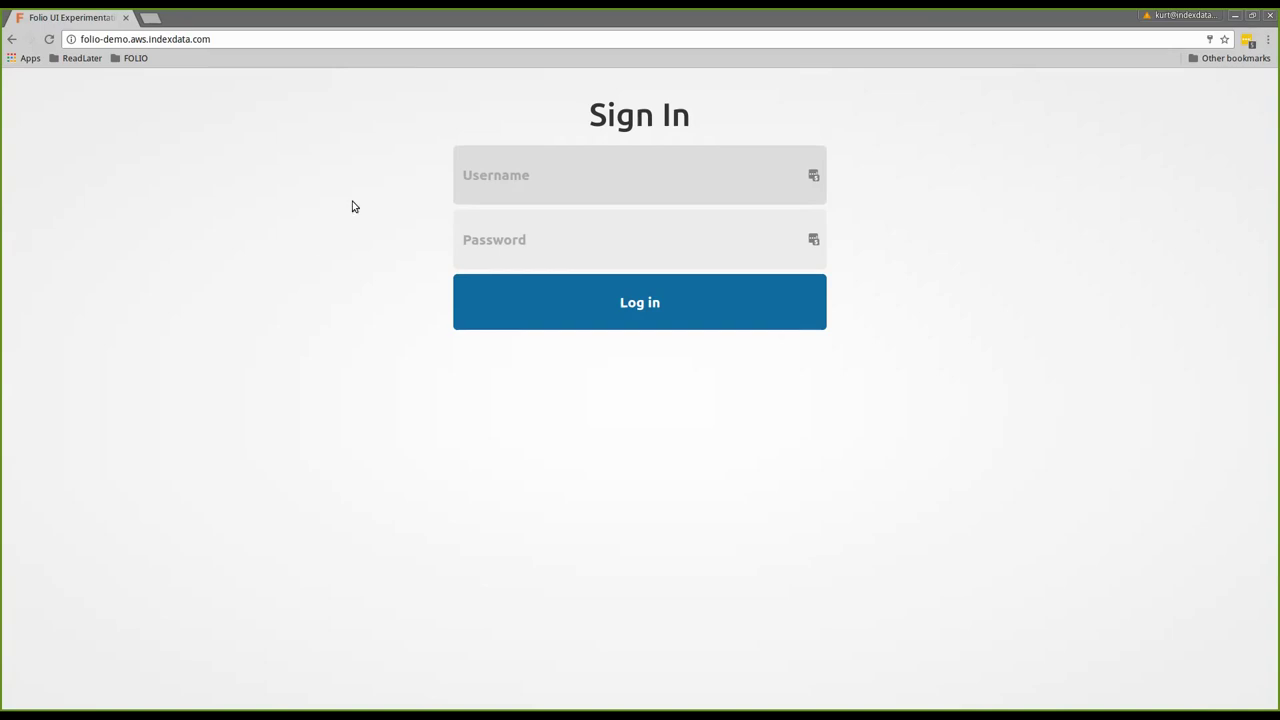
# Sign in to FOLIO with the administrator username and password, declining LastPass's offer to save the login
pyautogui.click(466, 177)
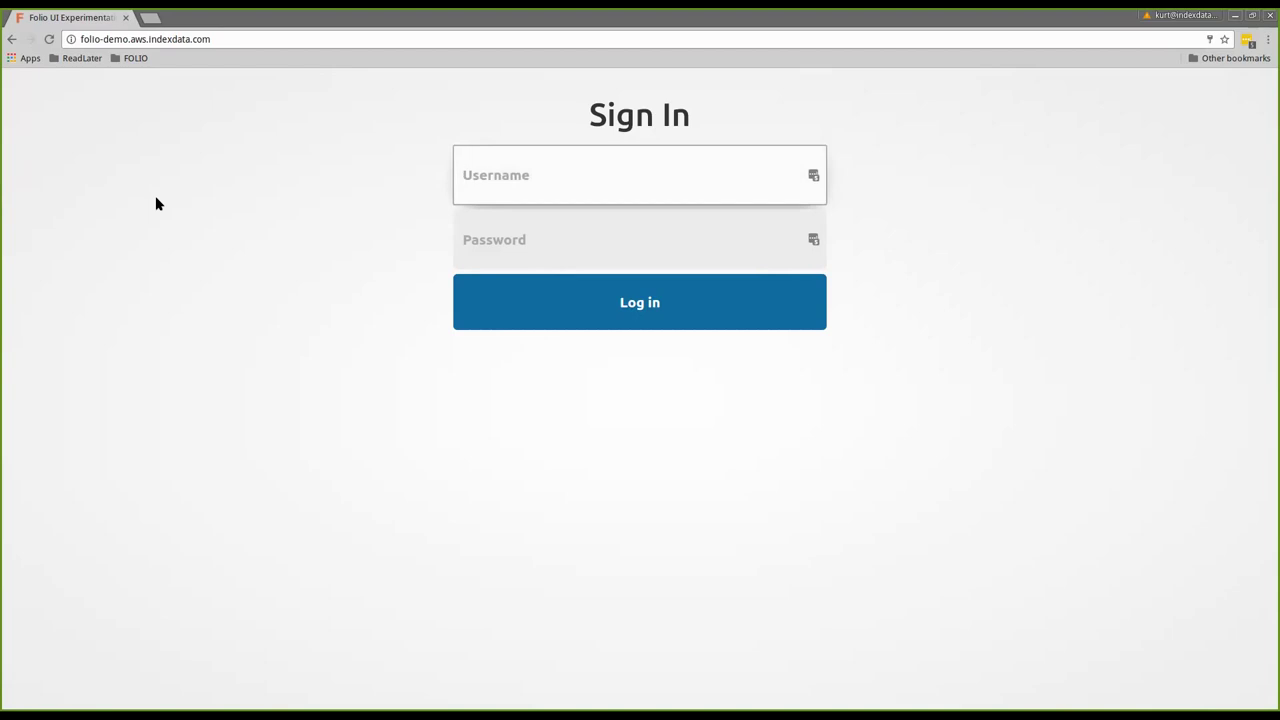
pyautogui.write('diku')
pyautogui.write('_')
pyautogui.write('tenant')
pyautogui.press('BackSpace')
pyautogui.press('BackSpace')
pyautogui.press('BackSpace')
pyautogui.press('BackSpace')
pyautogui.press('BackSpace')
pyautogui.press('BackSpace')
pyautogui.write('admin')
pyautogui.press('Tab')
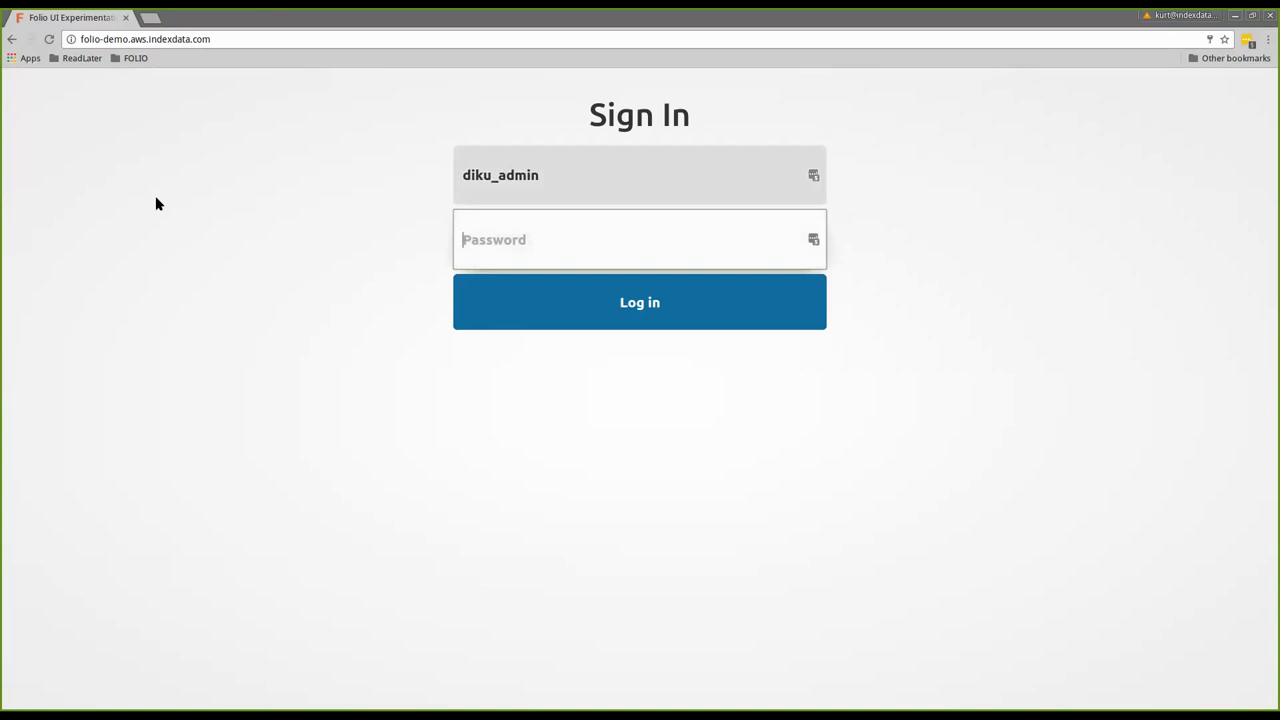
pyautogui.write('admin')
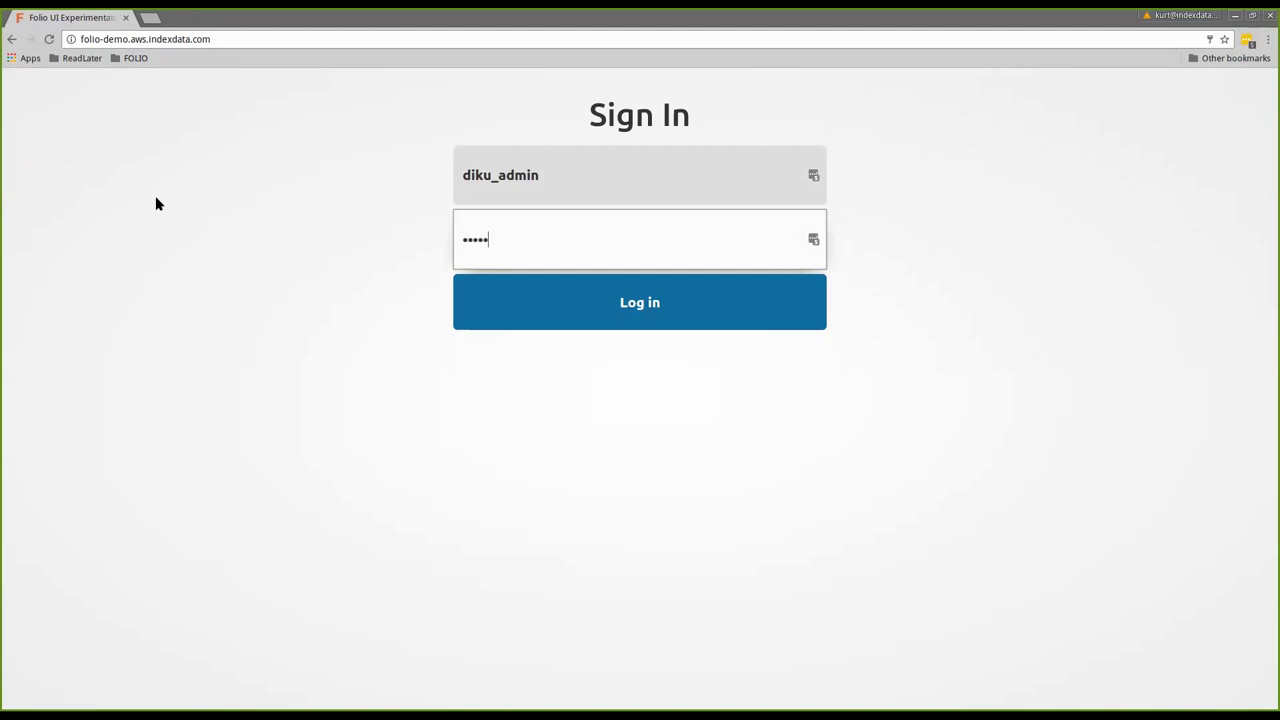
pyautogui.press('Return')
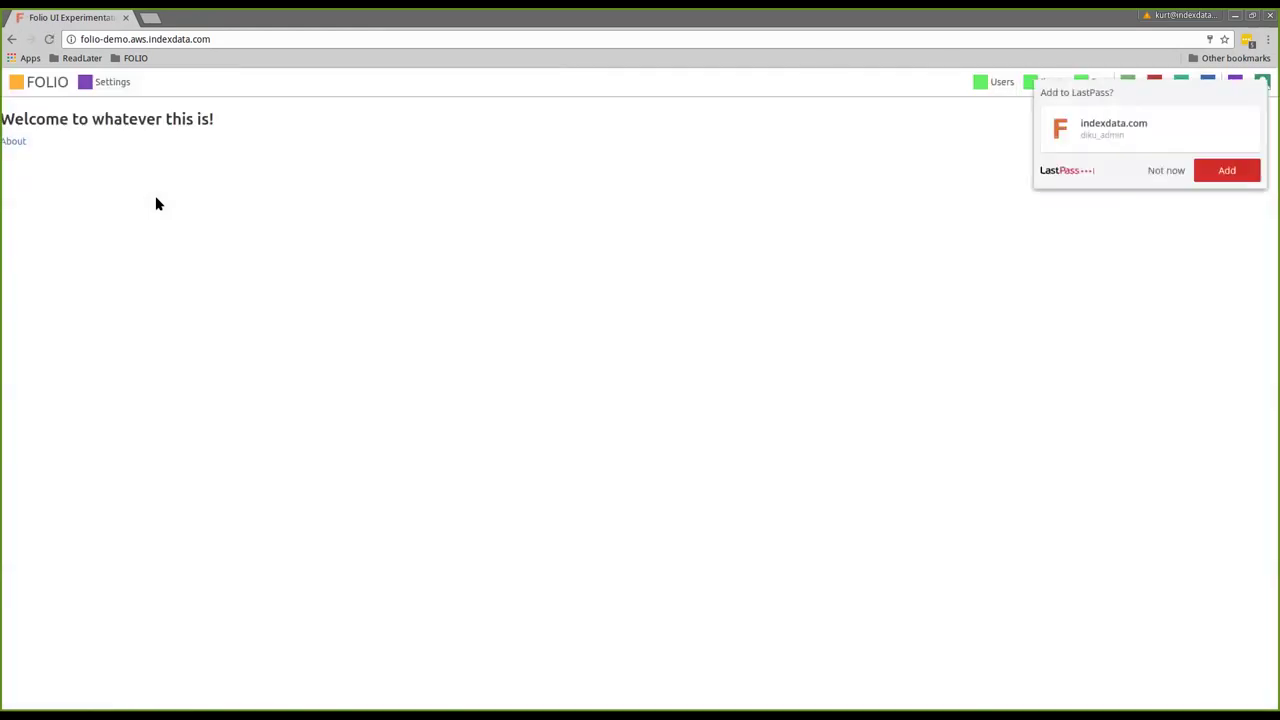
pyautogui.click(1151, 172)
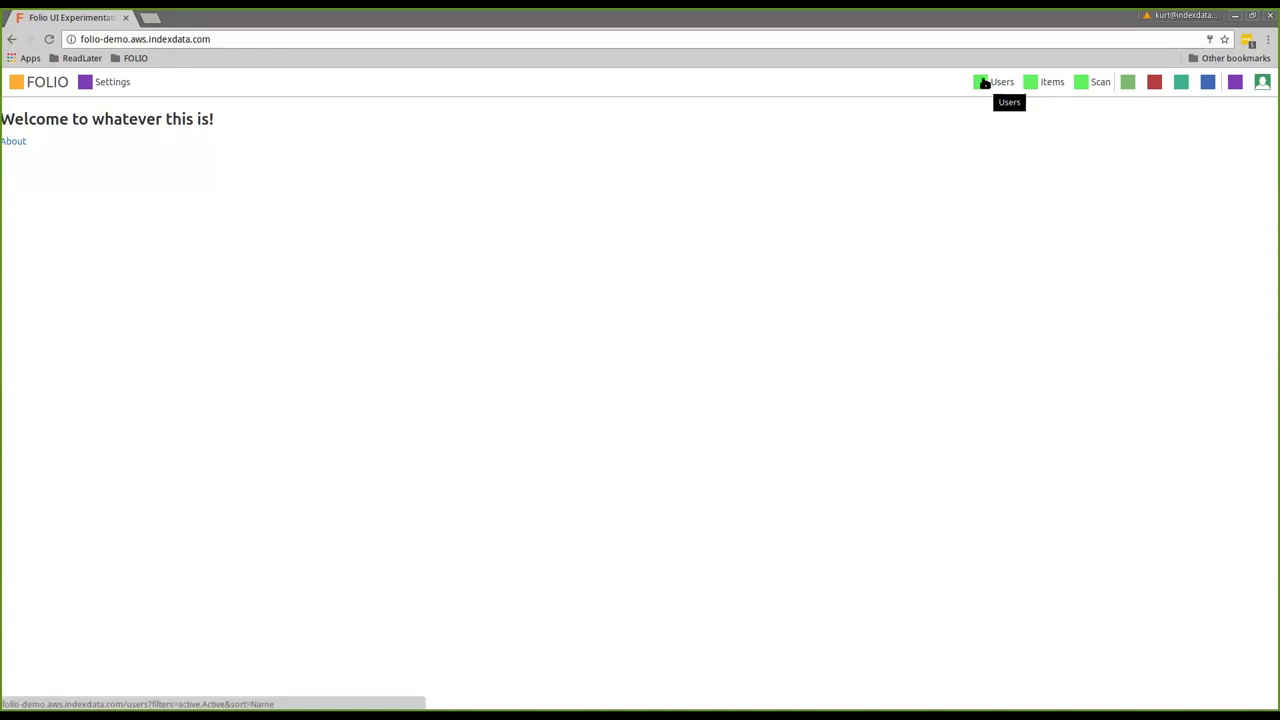
# Open the Users app and scroll through the list of active users
pyautogui.click(984, 83)
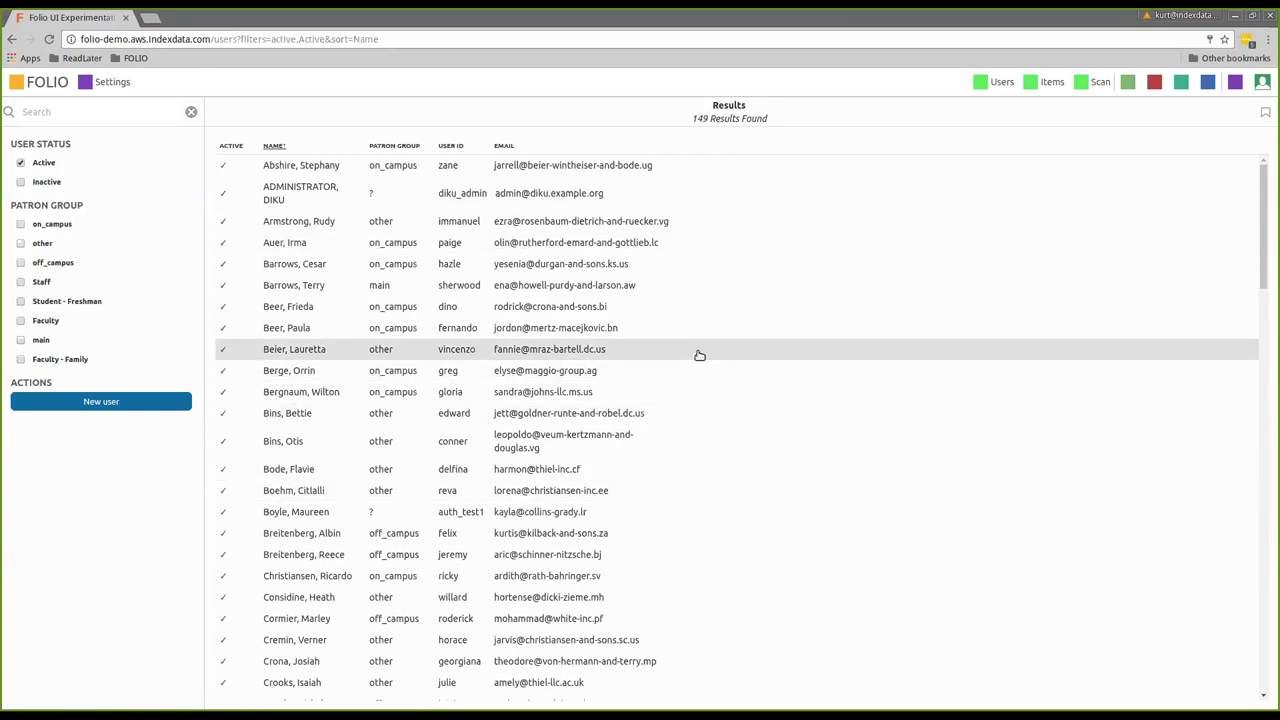
pyautogui.scroll(-8, 700, 355)
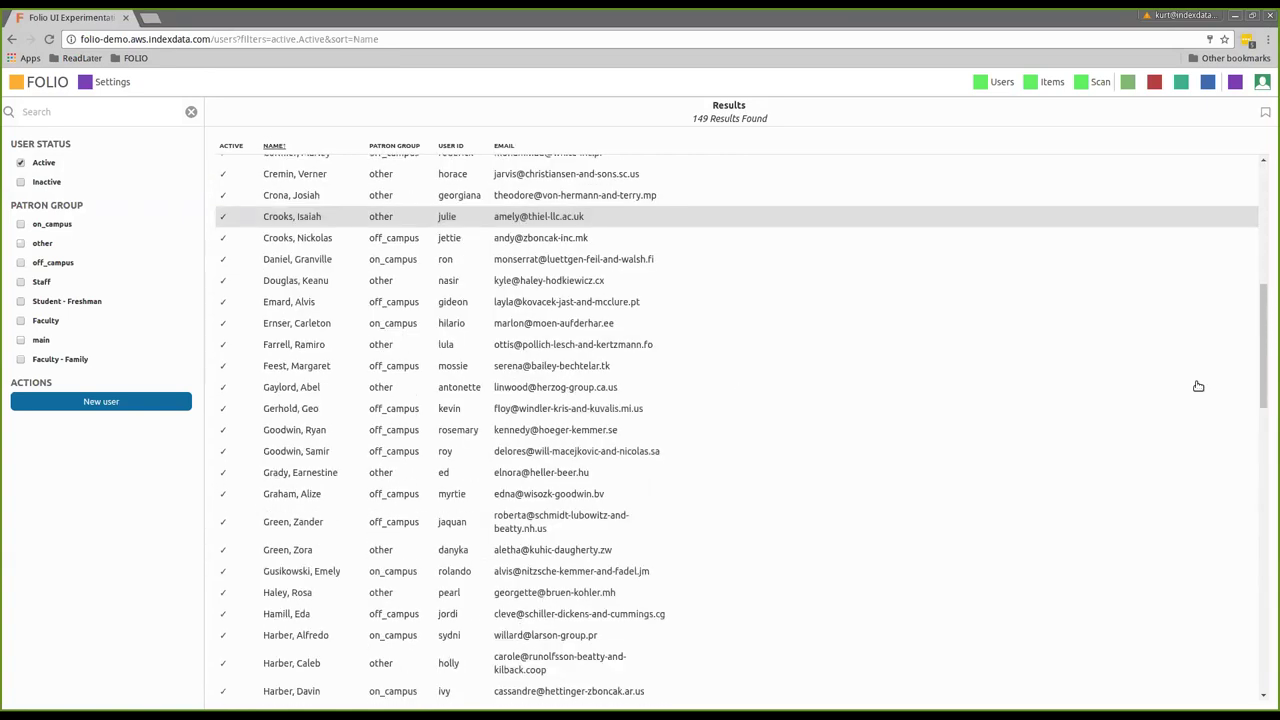
pyautogui.moveTo(1262, 363); pyautogui.dragTo(1266, 580)
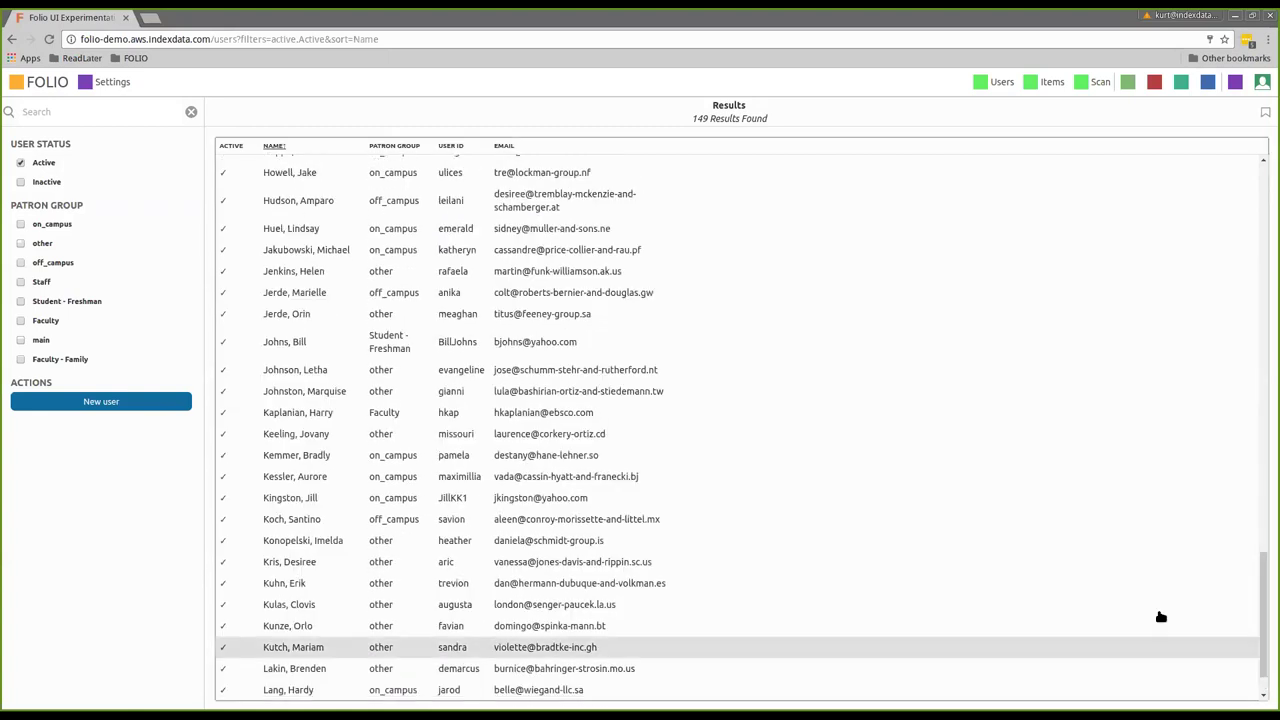
pyautogui.scroll(-4, 1020, 526)
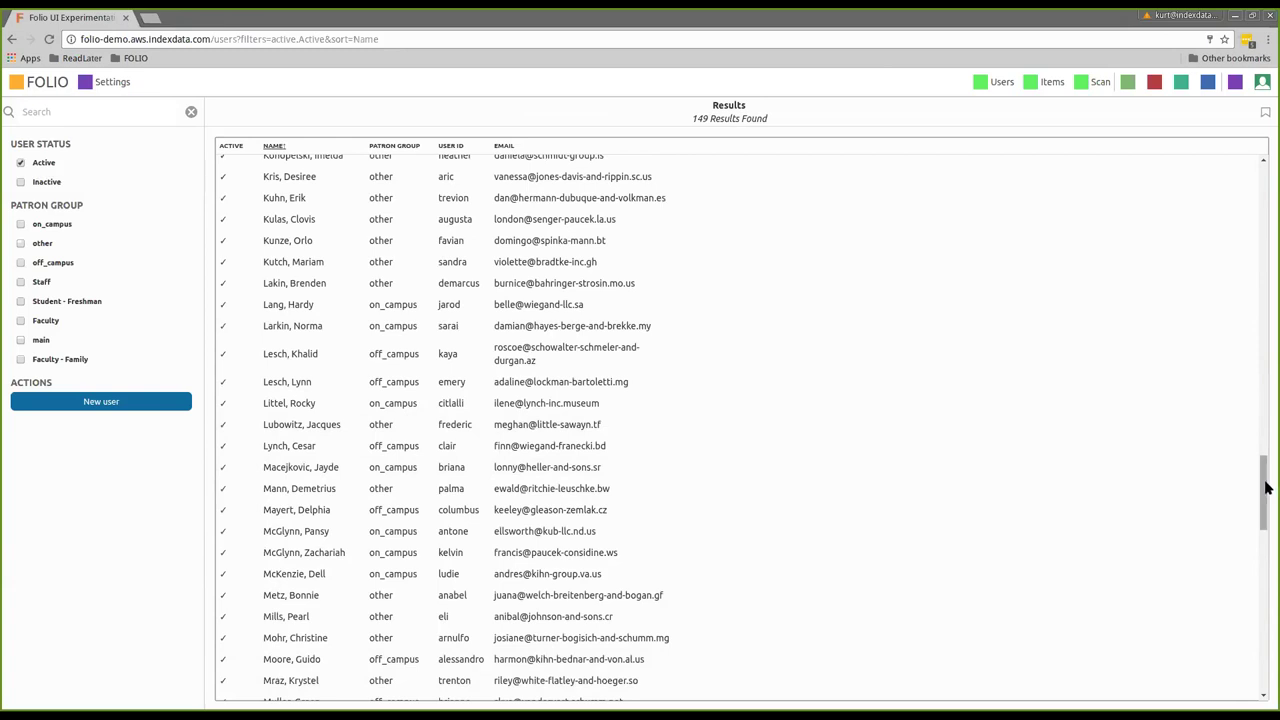
pyautogui.scroll(-3, 924, 557)
pyautogui.scroll(3, 924, 550)
pyautogui.scroll(1, 923, 550)
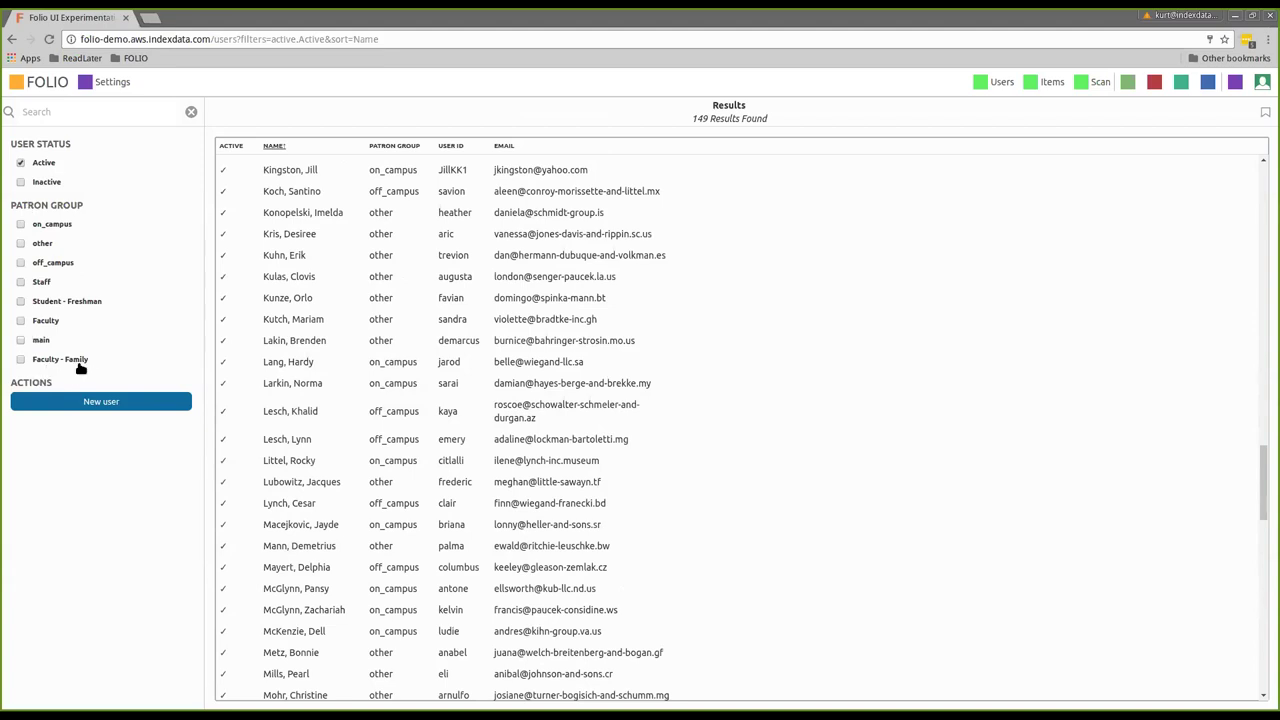
# Toggle the on_campus and off_campus patron group filters on and off again
pyautogui.click(18, 227)
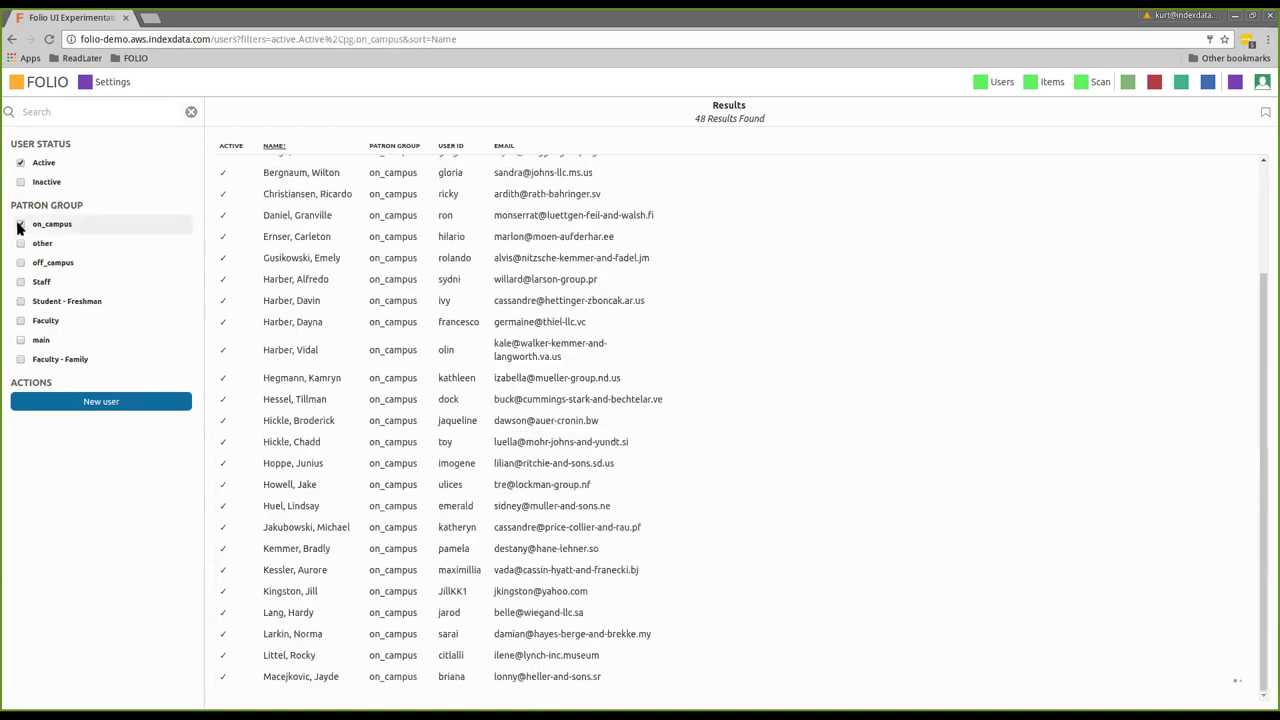
pyautogui.click(18, 225)
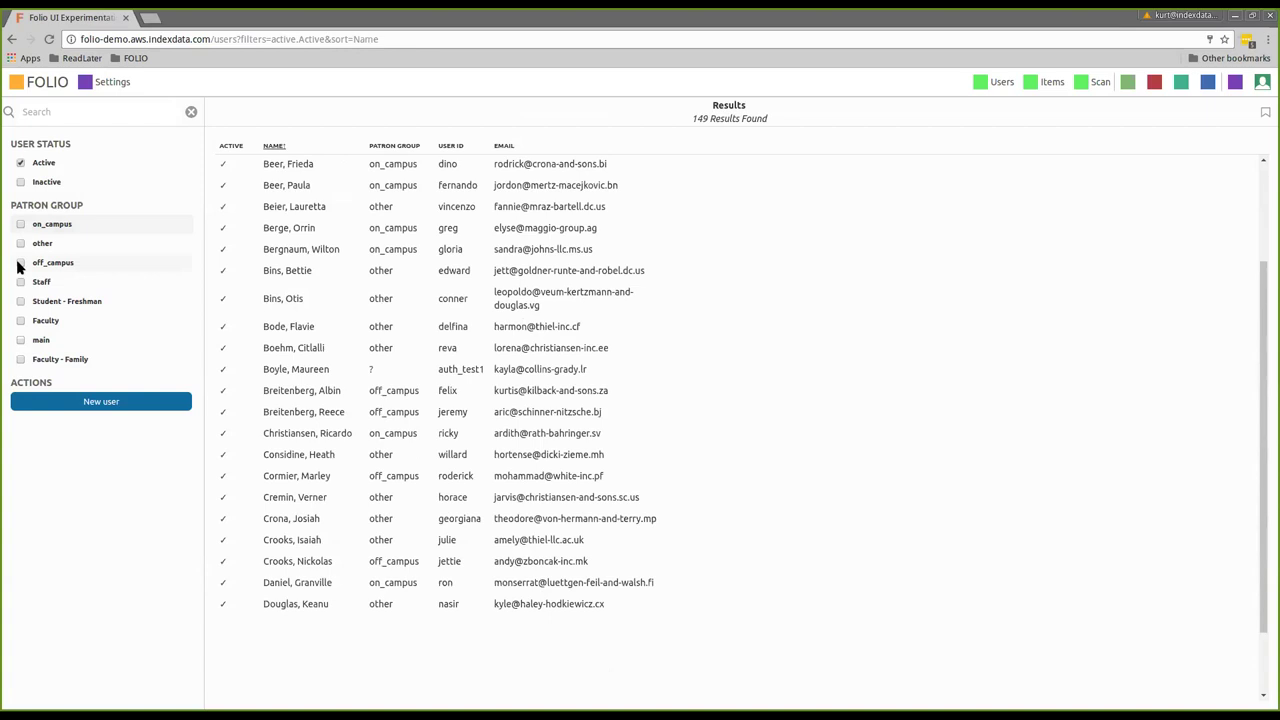
pyautogui.click(18, 264)
pyautogui.click(18, 264)
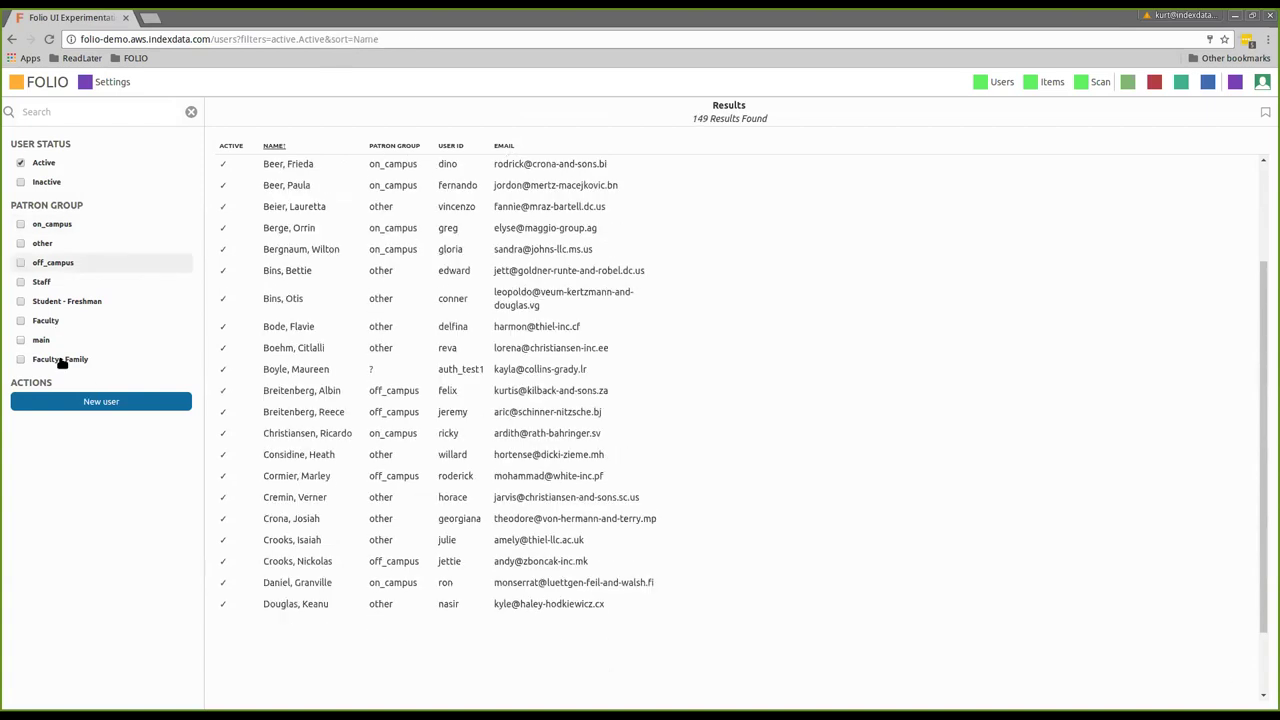
# Toggle the Active and Inactive status filters, leaving only Active checked
pyautogui.click(20, 163)
pyautogui.click(20, 182)
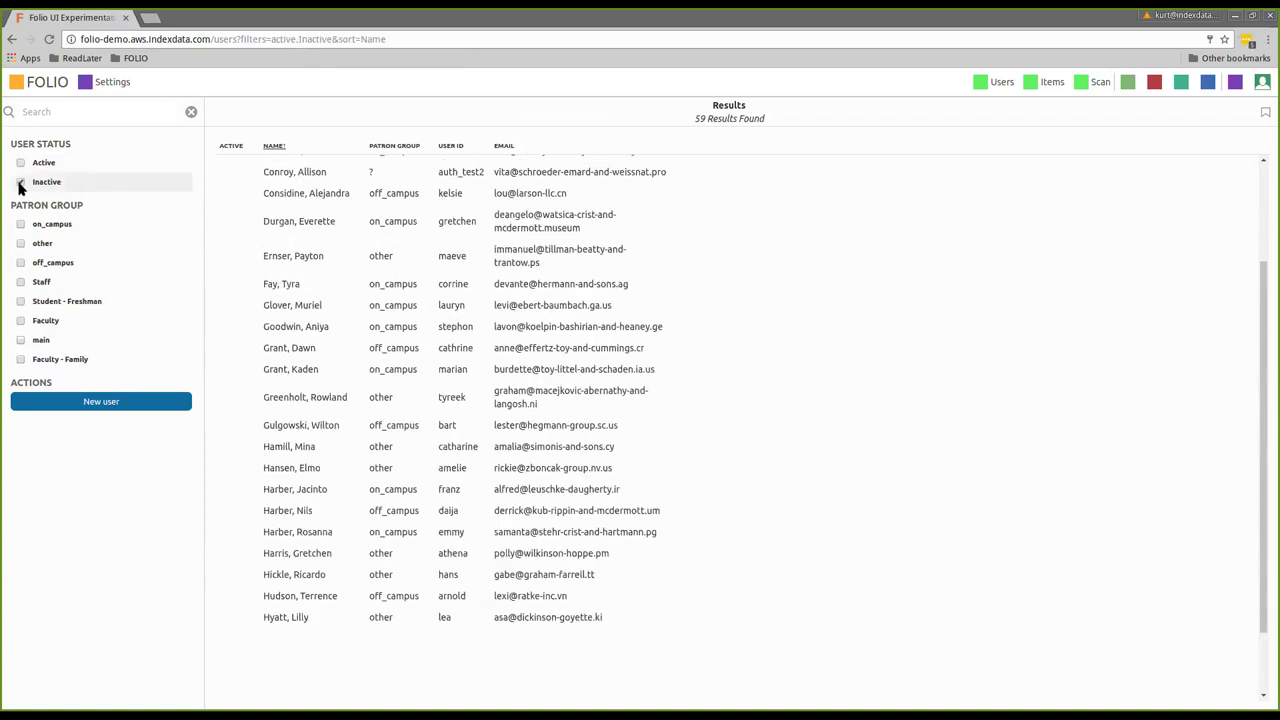
pyautogui.click(20, 163)
pyautogui.click(20, 182)
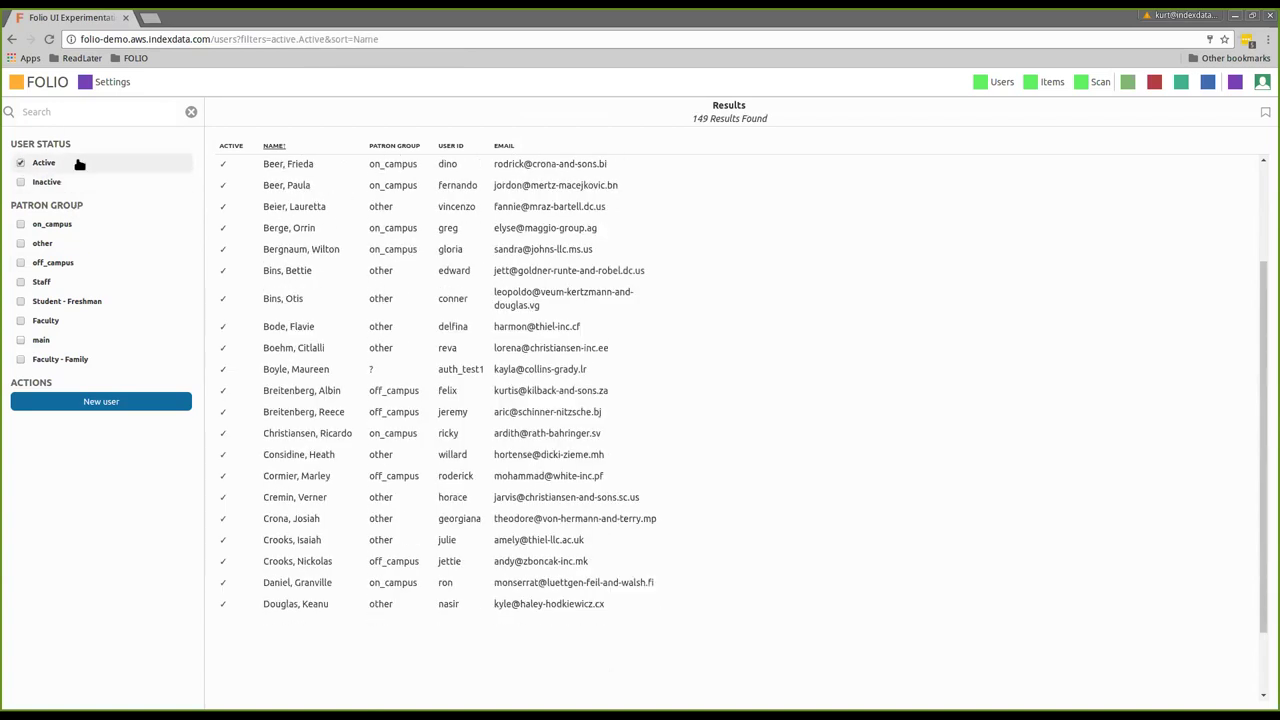
pyautogui.click(70, 118)
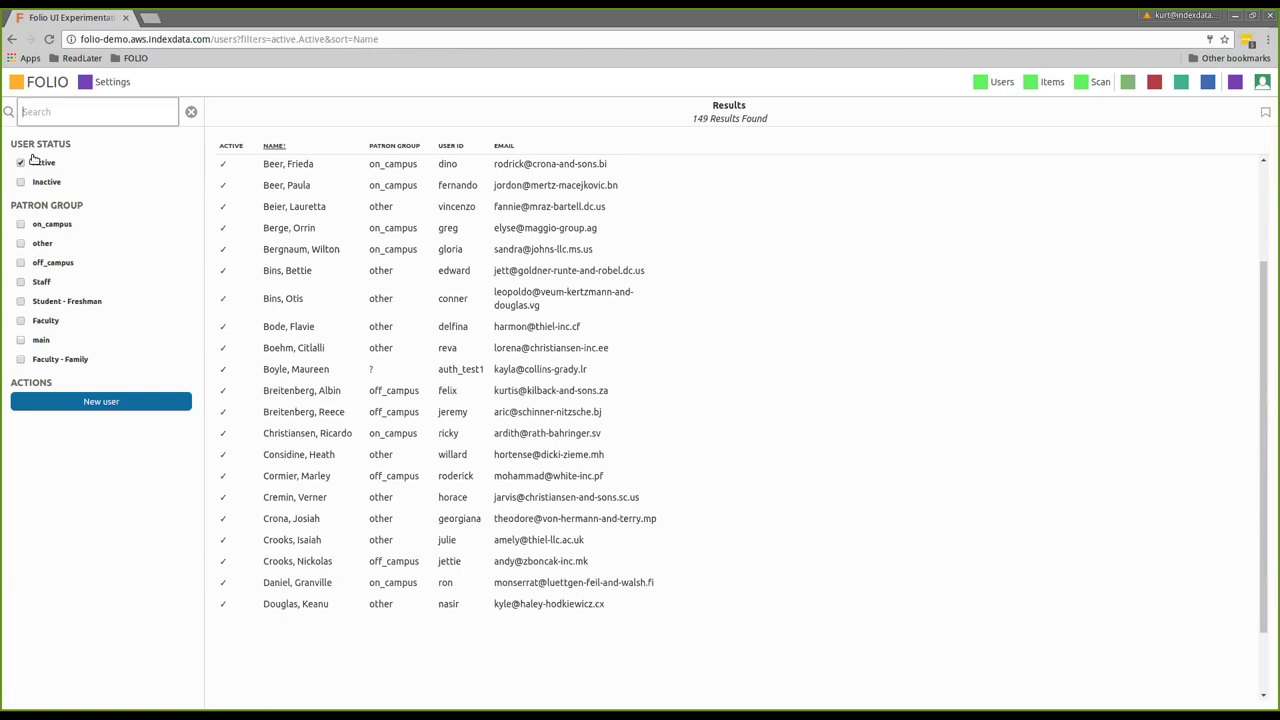
# Search the active users by a first name, narrowing the list to 2 matches
pyautogui.write('heath')
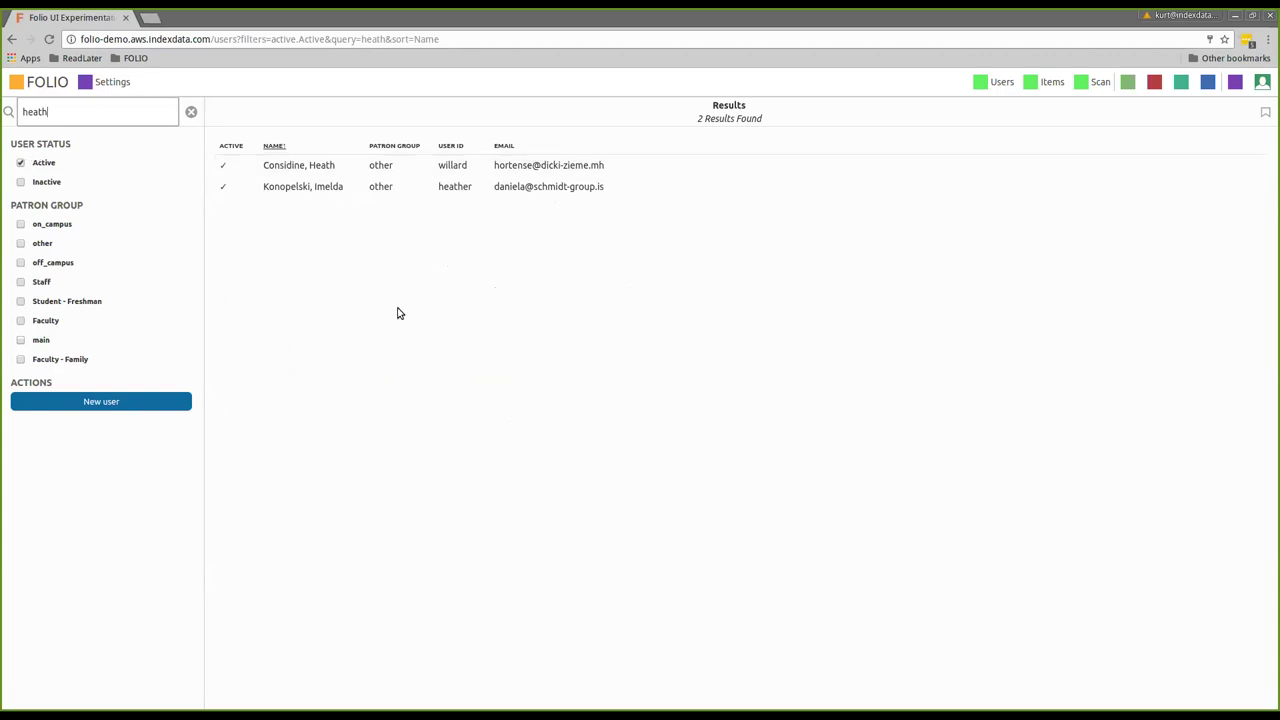
# Open the first matching user's record and scroll through its fines, loans and permissions
pyautogui.click(323, 171)
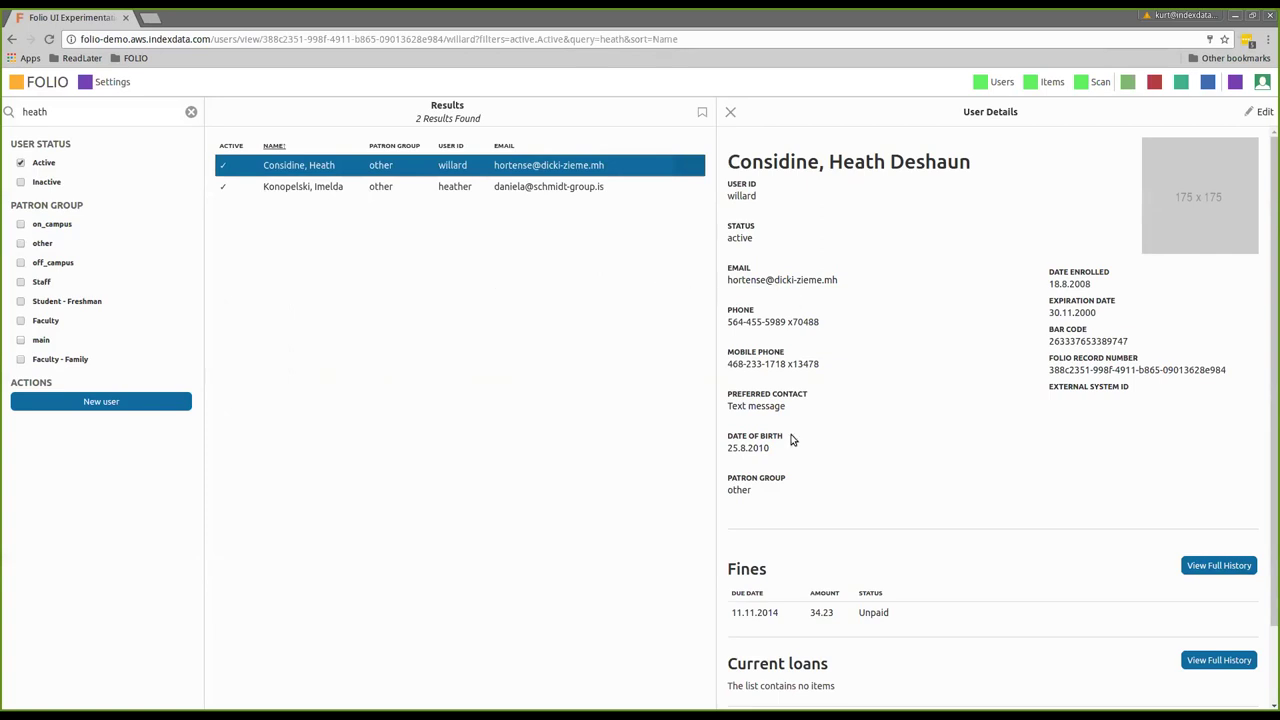
pyautogui.scroll(-2, 815, 424)
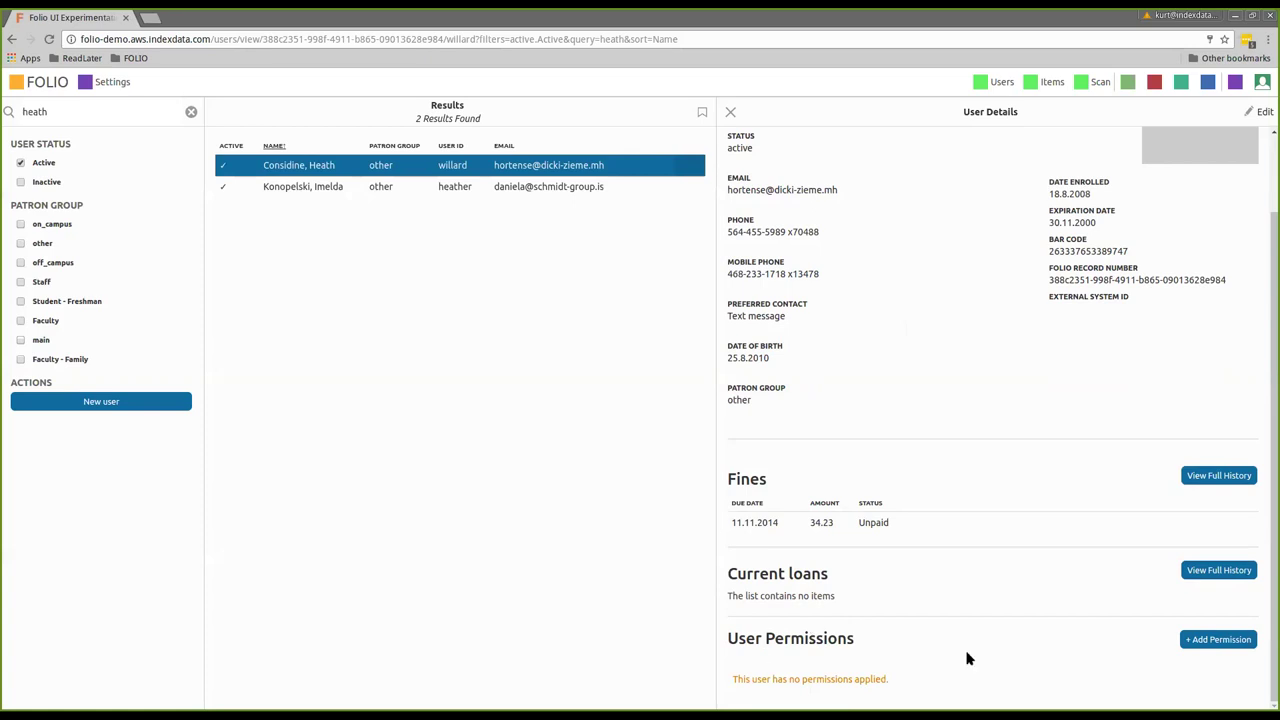
pyautogui.scroll(1, 740, 592)
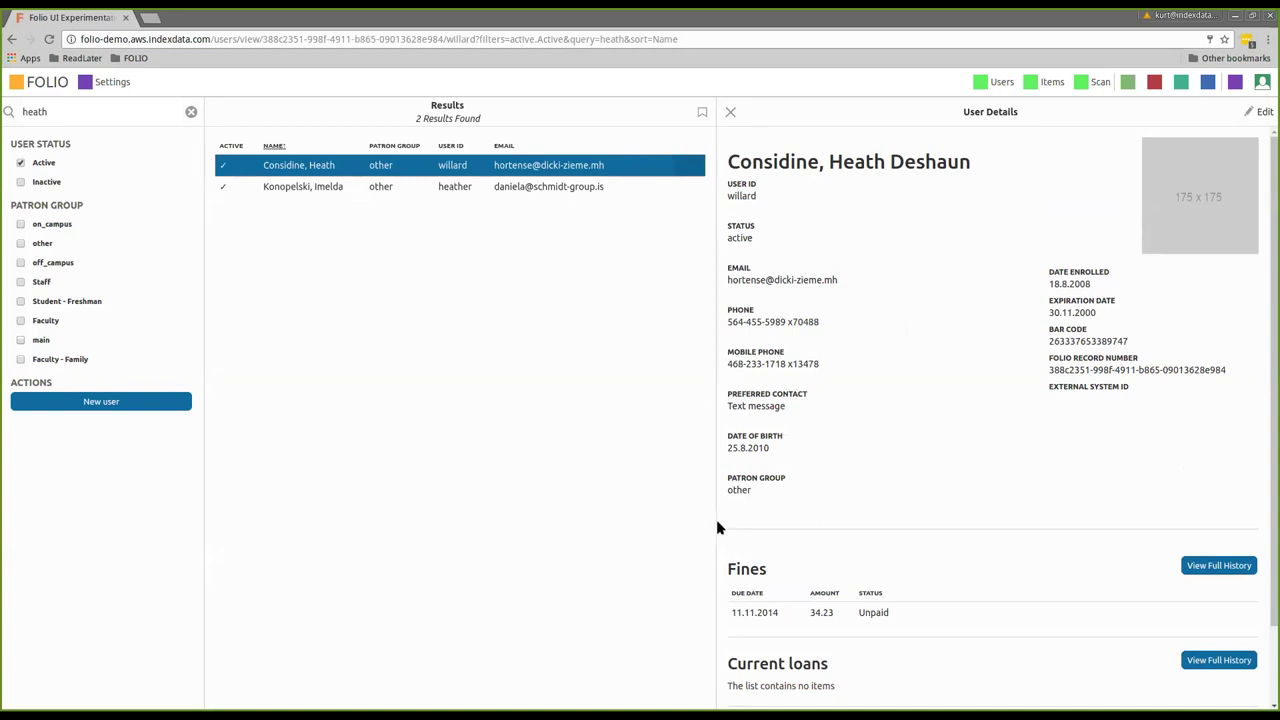
pyautogui.scroll(-2, 720, 535)
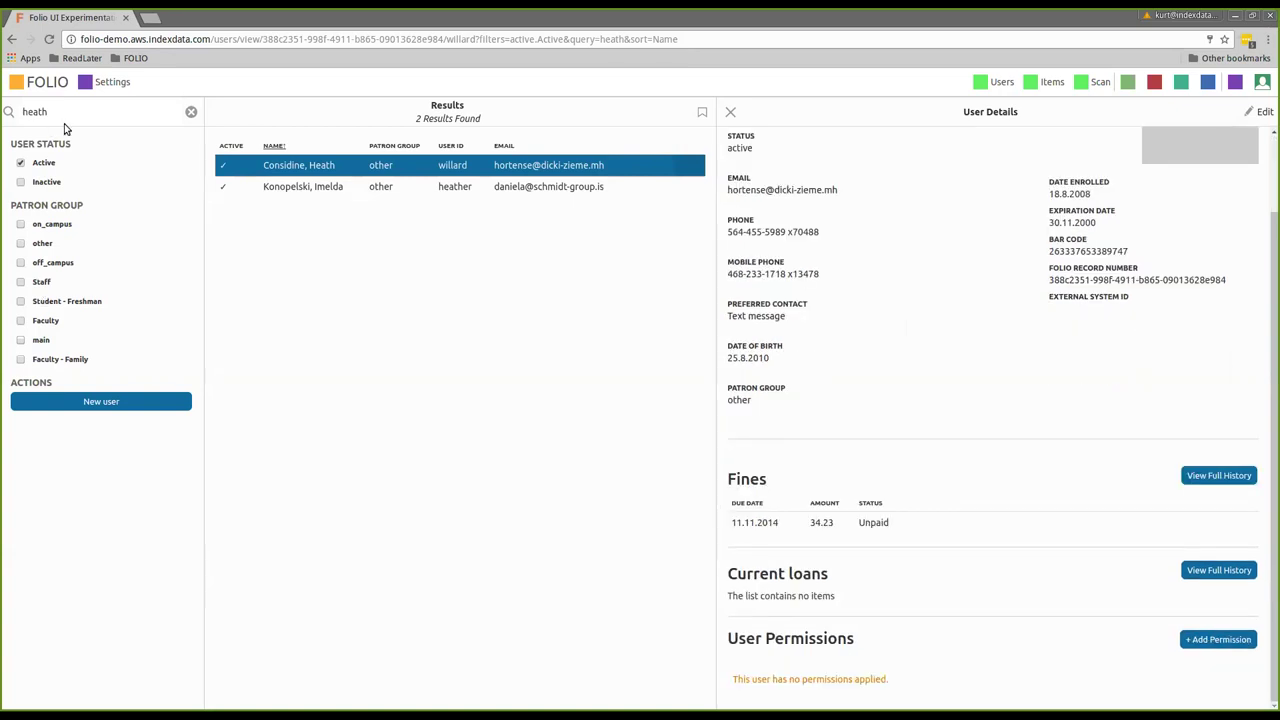
# Reload all 208 users and review the DIKU administrator's details, fines and permissions
pyautogui.click(191, 111)
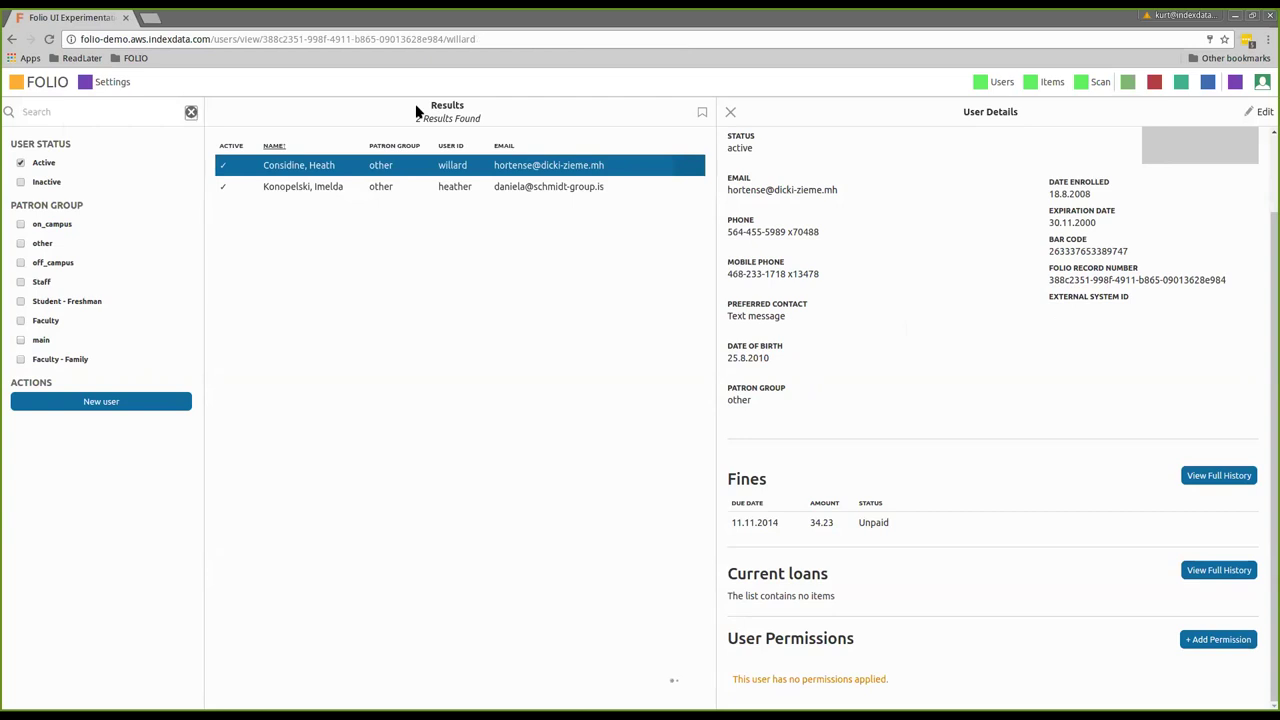
pyautogui.click(730, 112)
pyautogui.click(301, 172)
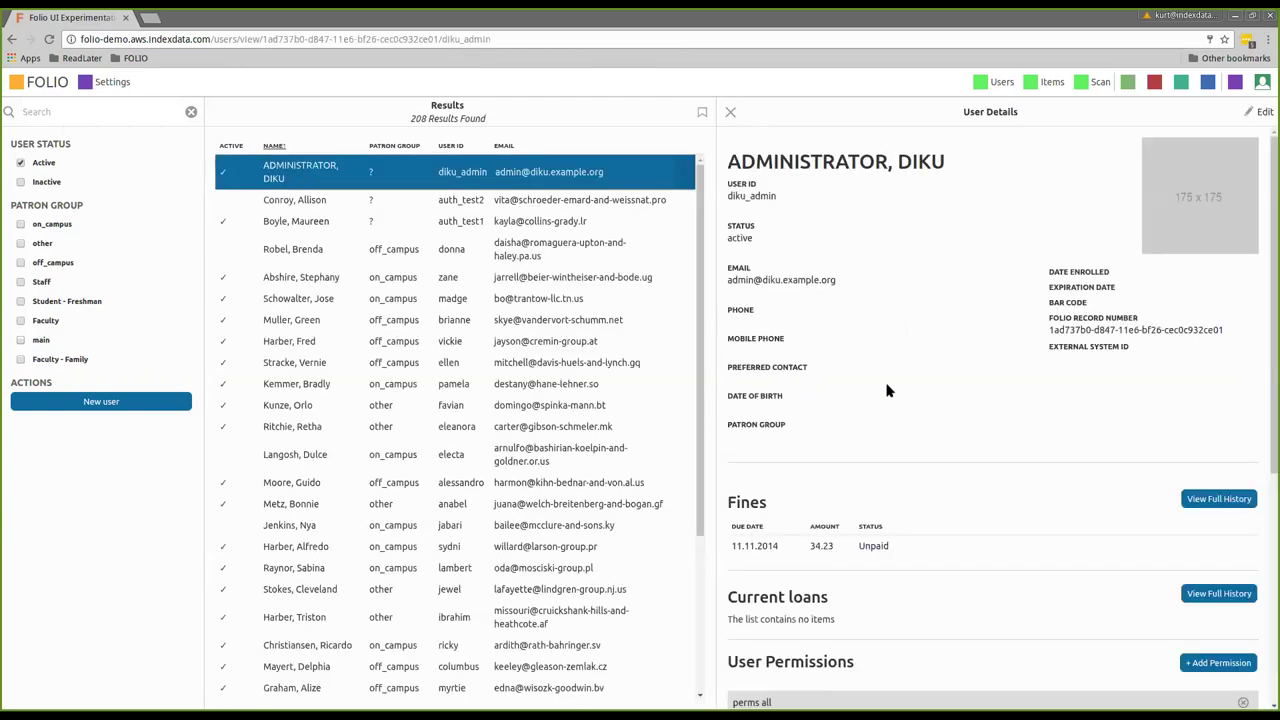
pyautogui.scroll(-4, 932, 489)
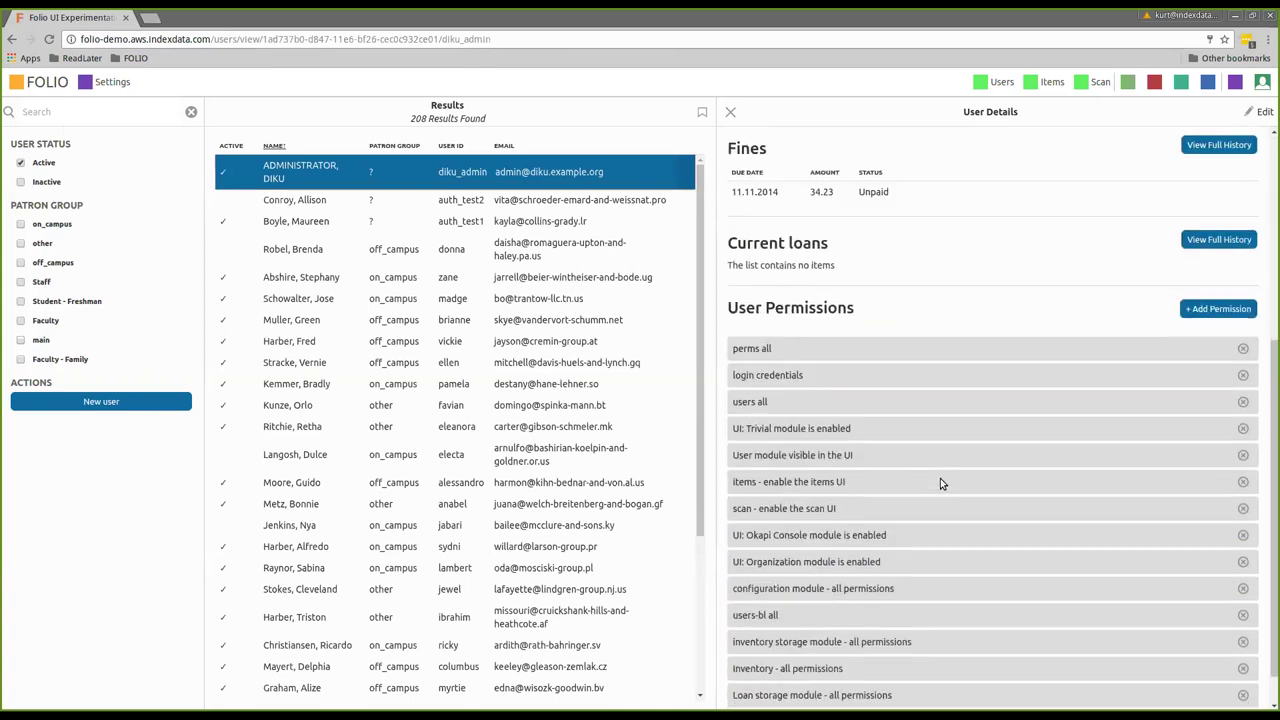
pyautogui.scroll(-1, 940, 478)
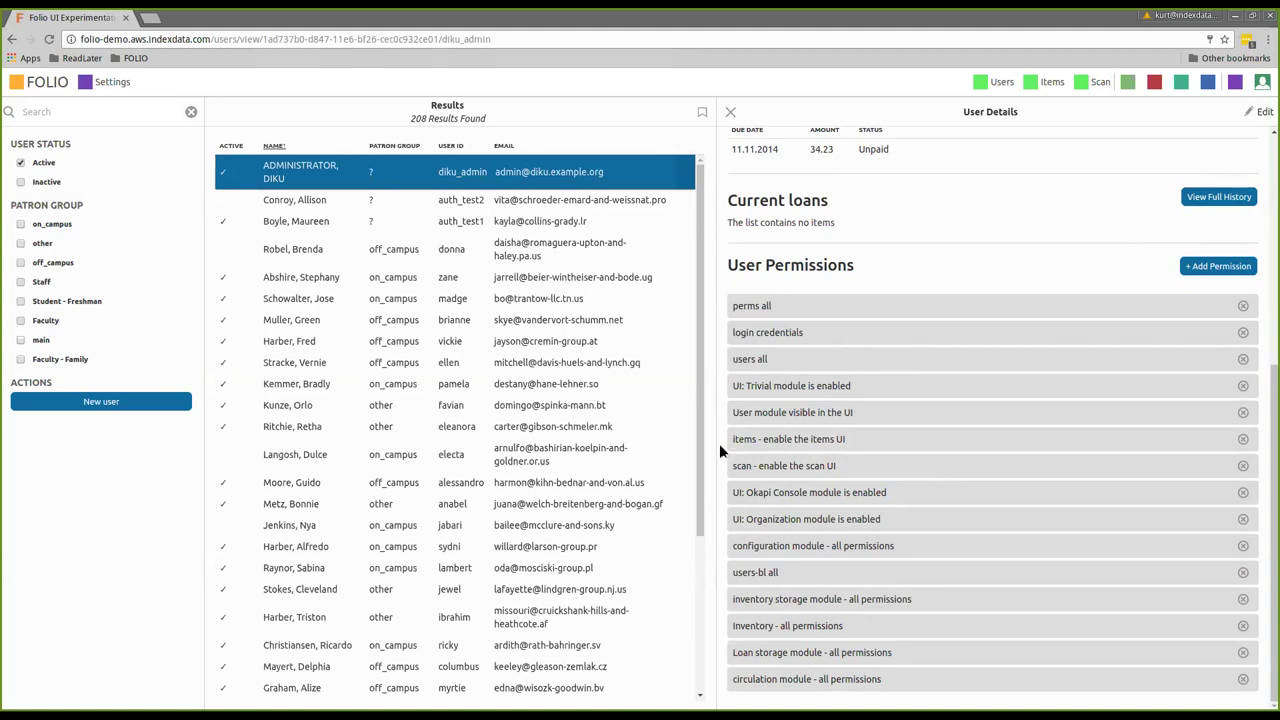
pyautogui.scroll(2, 837, 369)
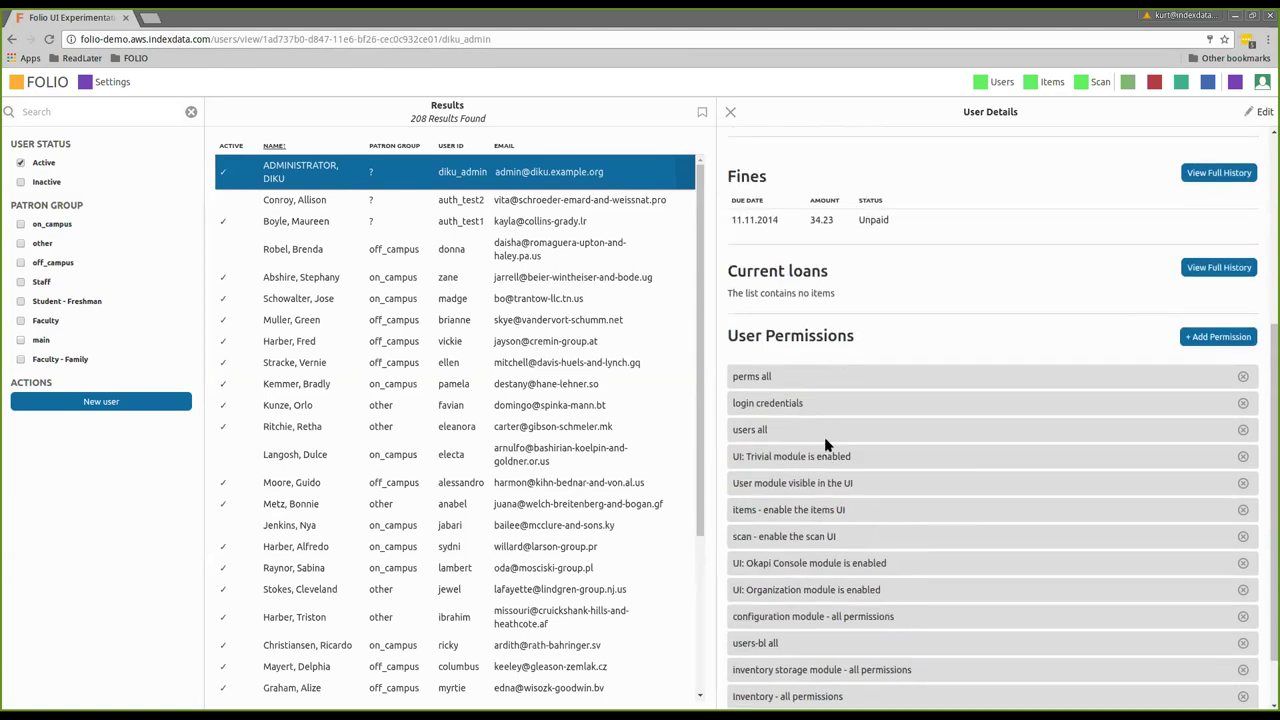
pyautogui.scroll(5, 915, 337)
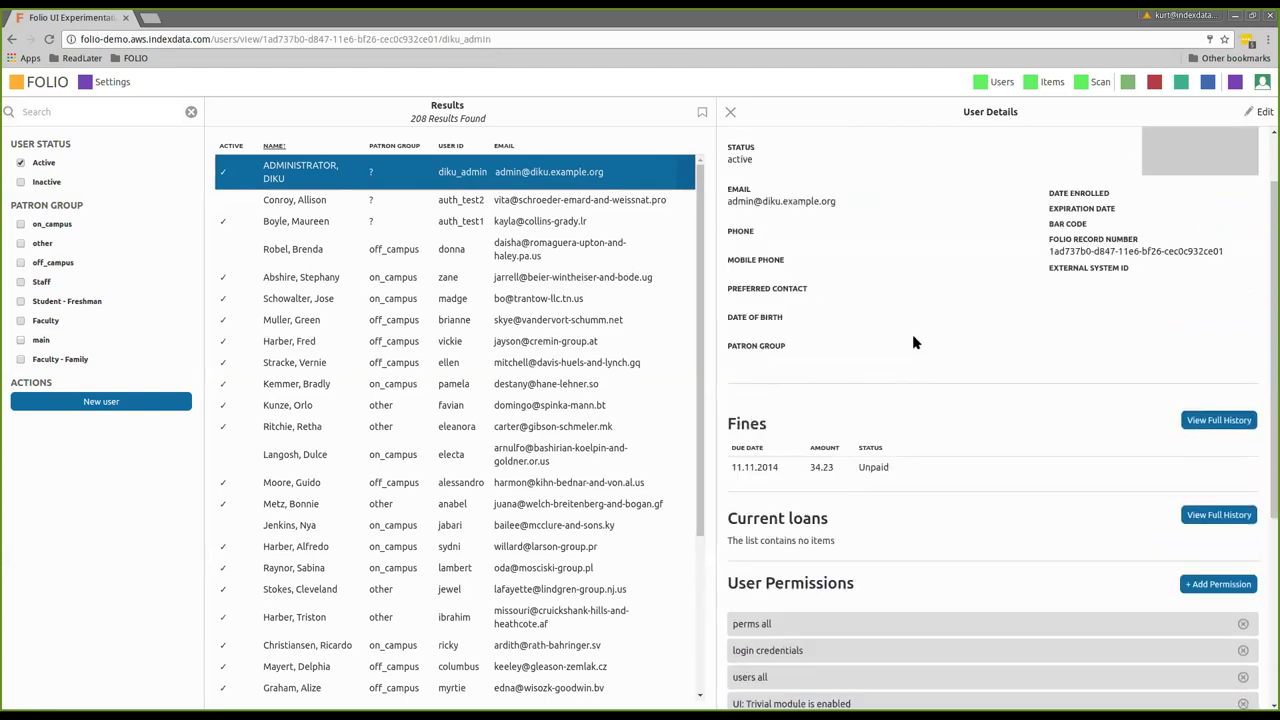
pyautogui.scroll(2, 912, 342)
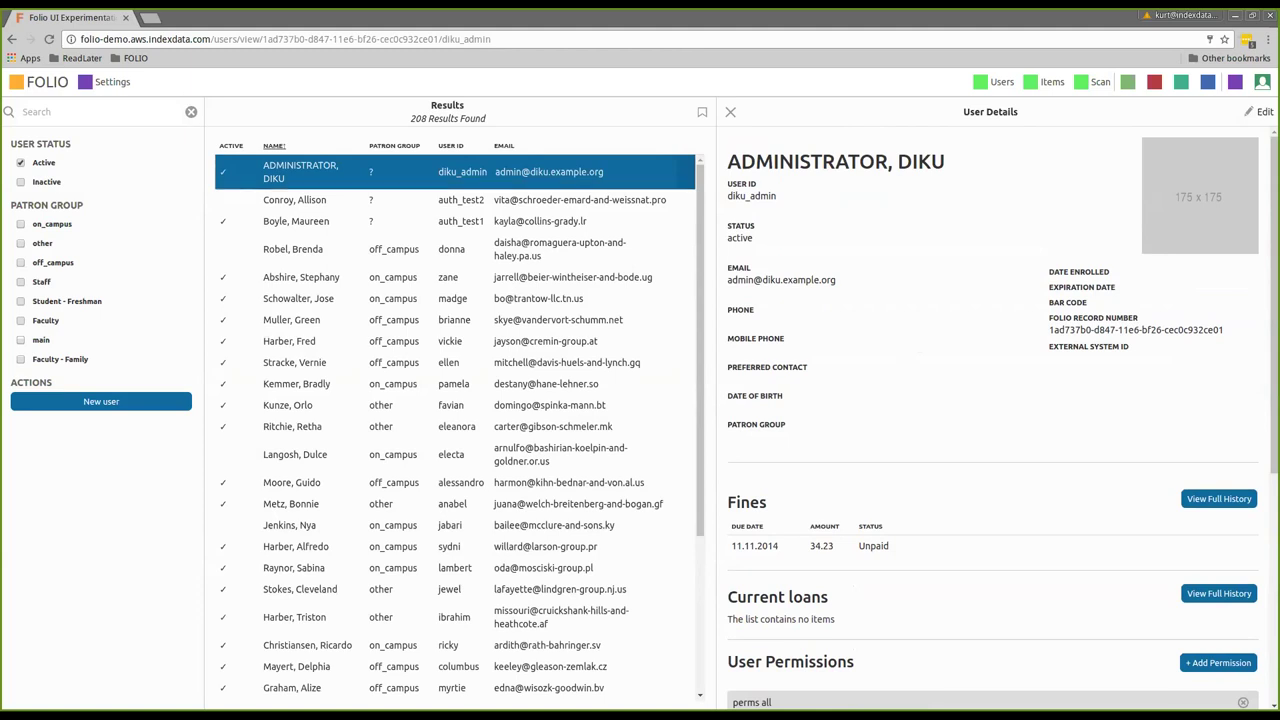
pyautogui.click(729, 112)
# Start a new user record and enter its user ID, password, first and last name, and email
pyautogui.click(100, 401)
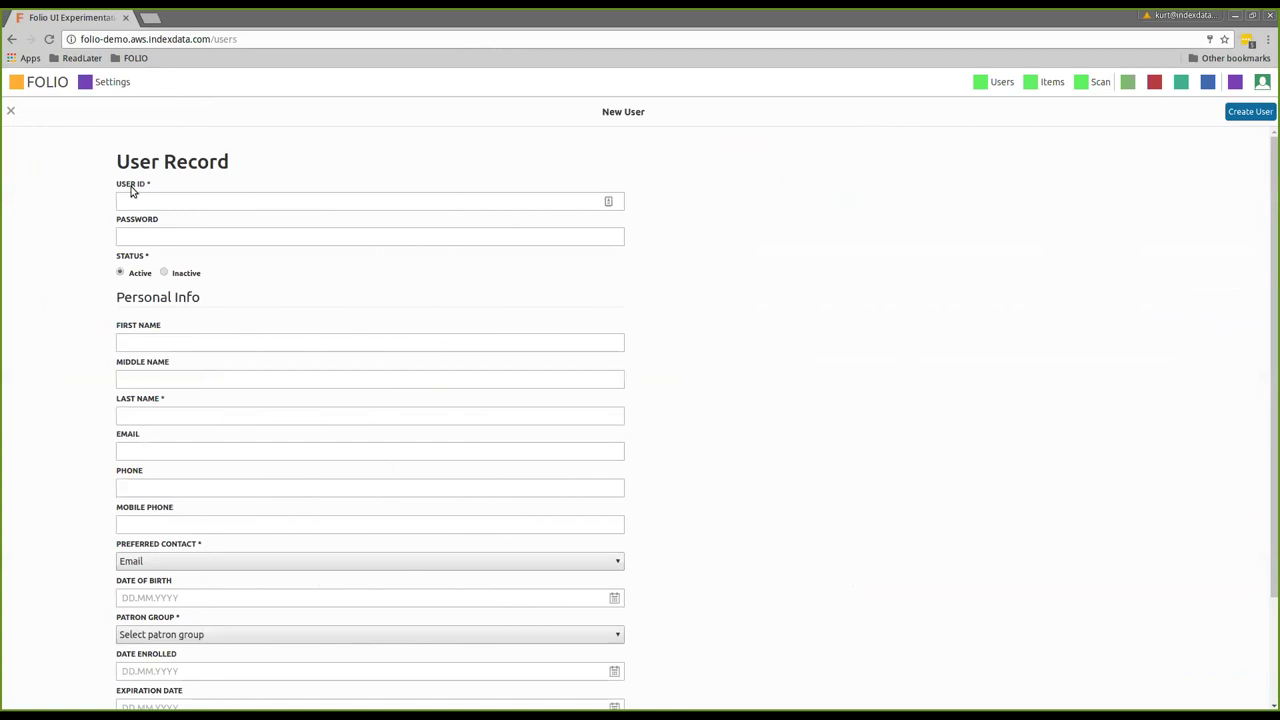
pyautogui.click(133, 205)
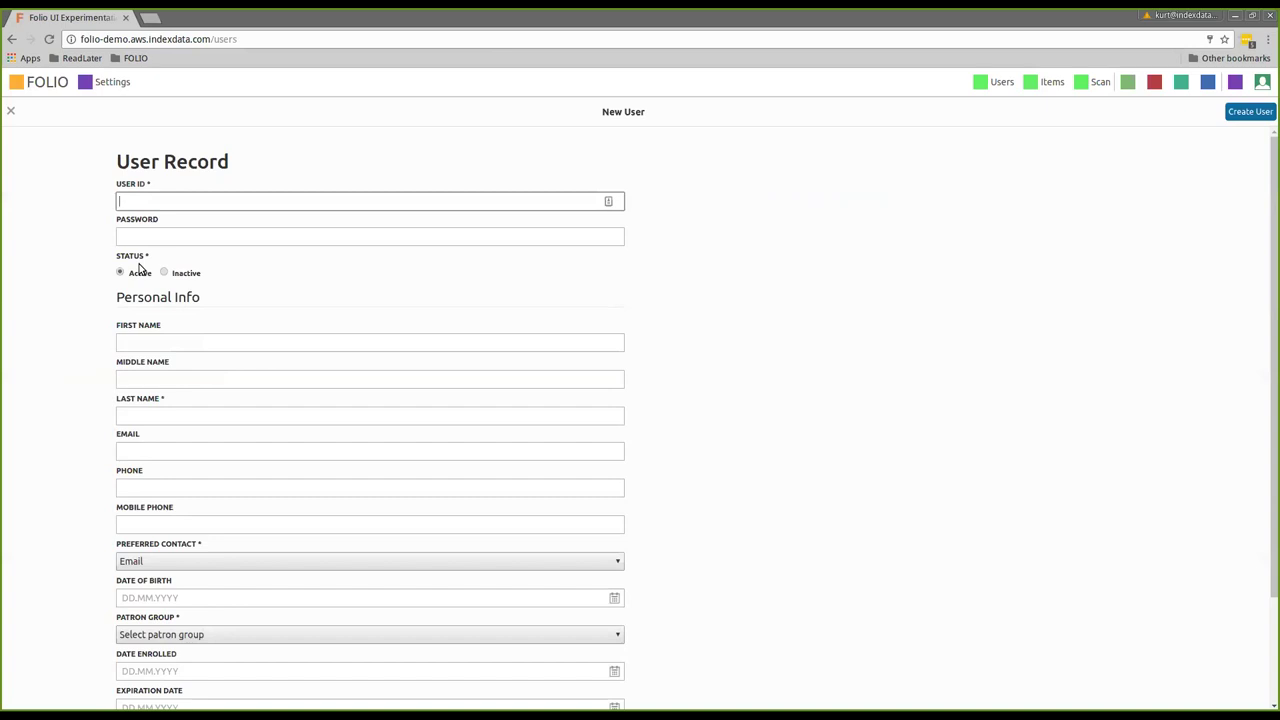
pyautogui.write('algy')
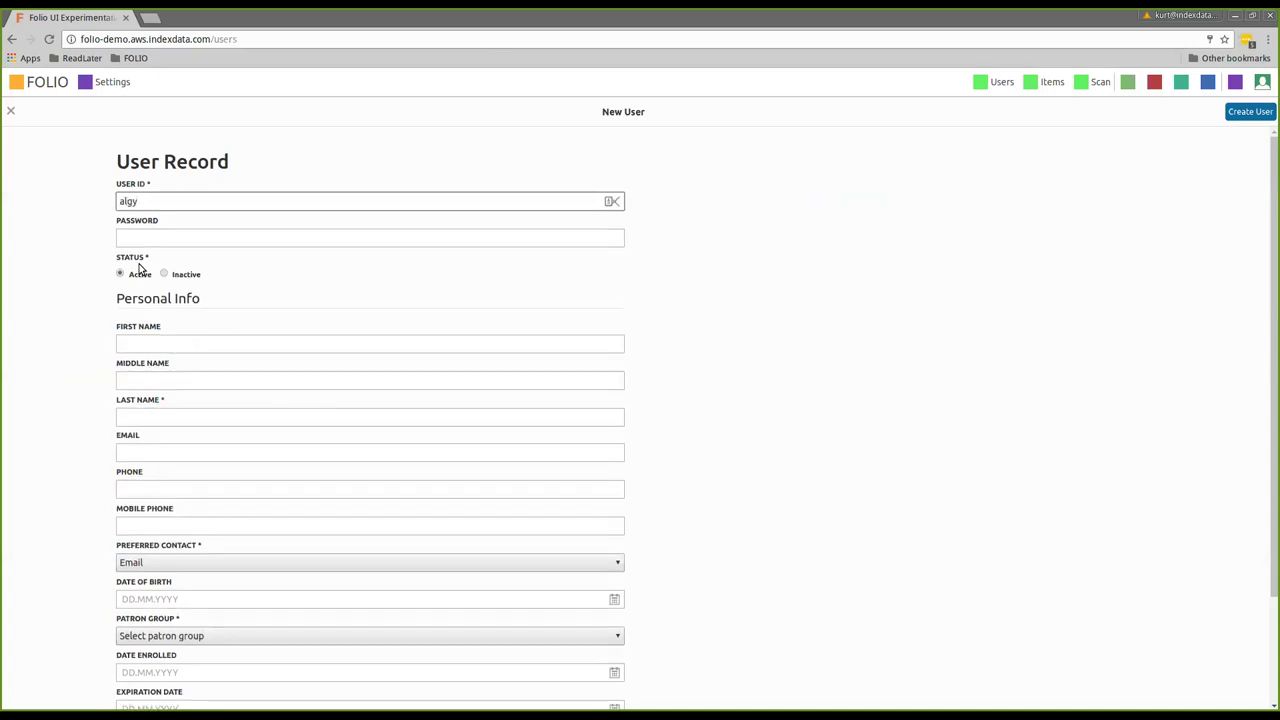
pyautogui.press('Tab')
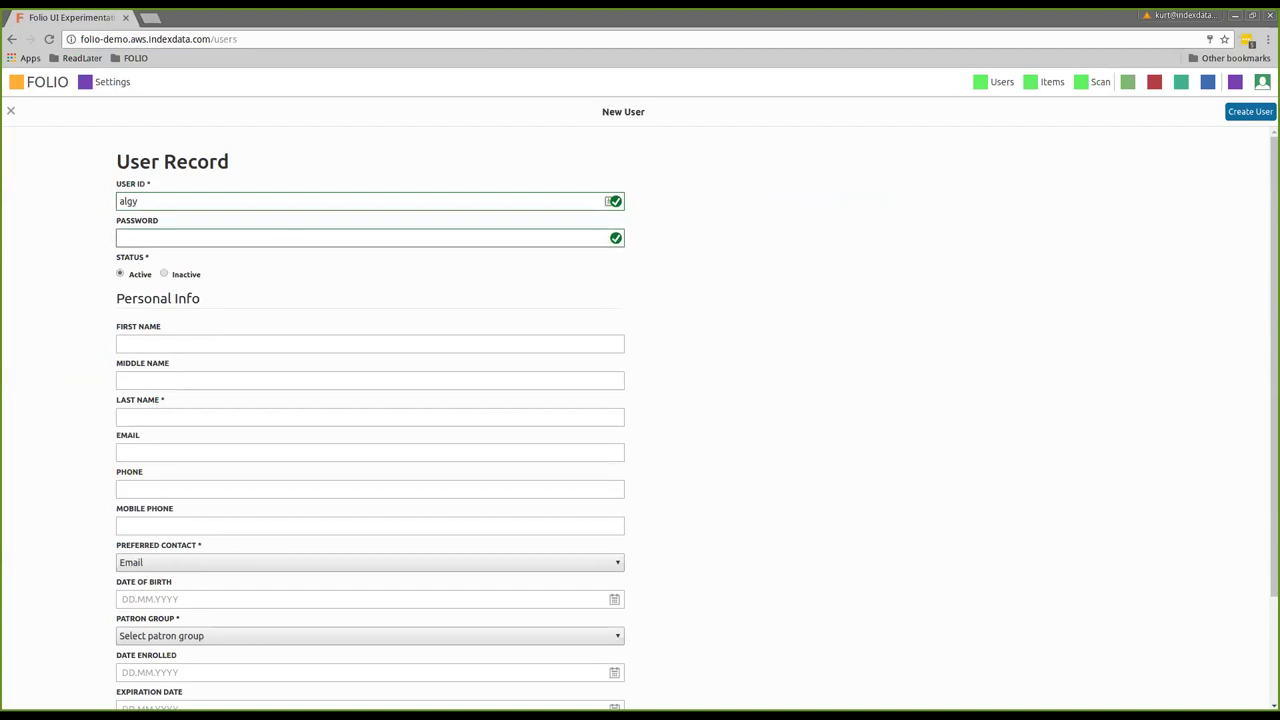
pyautogui.click(263, 235)
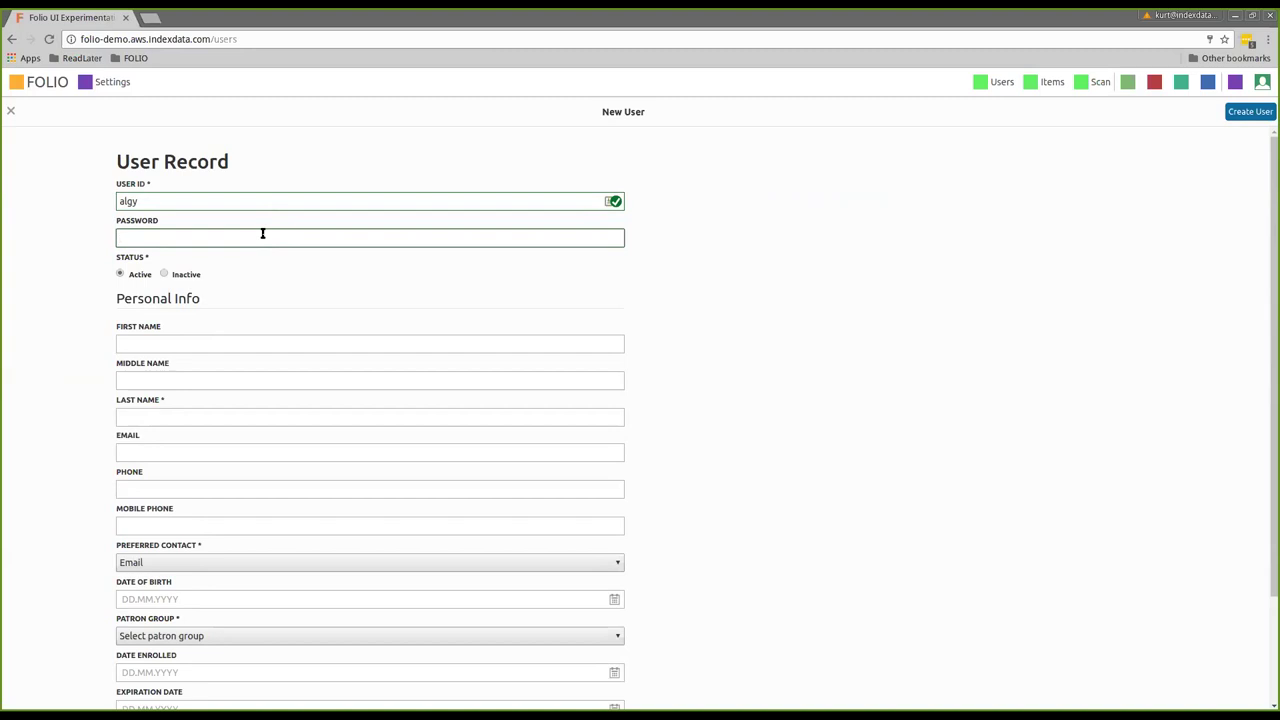
pyautogui.write('flowers')
pyautogui.click(186, 342)
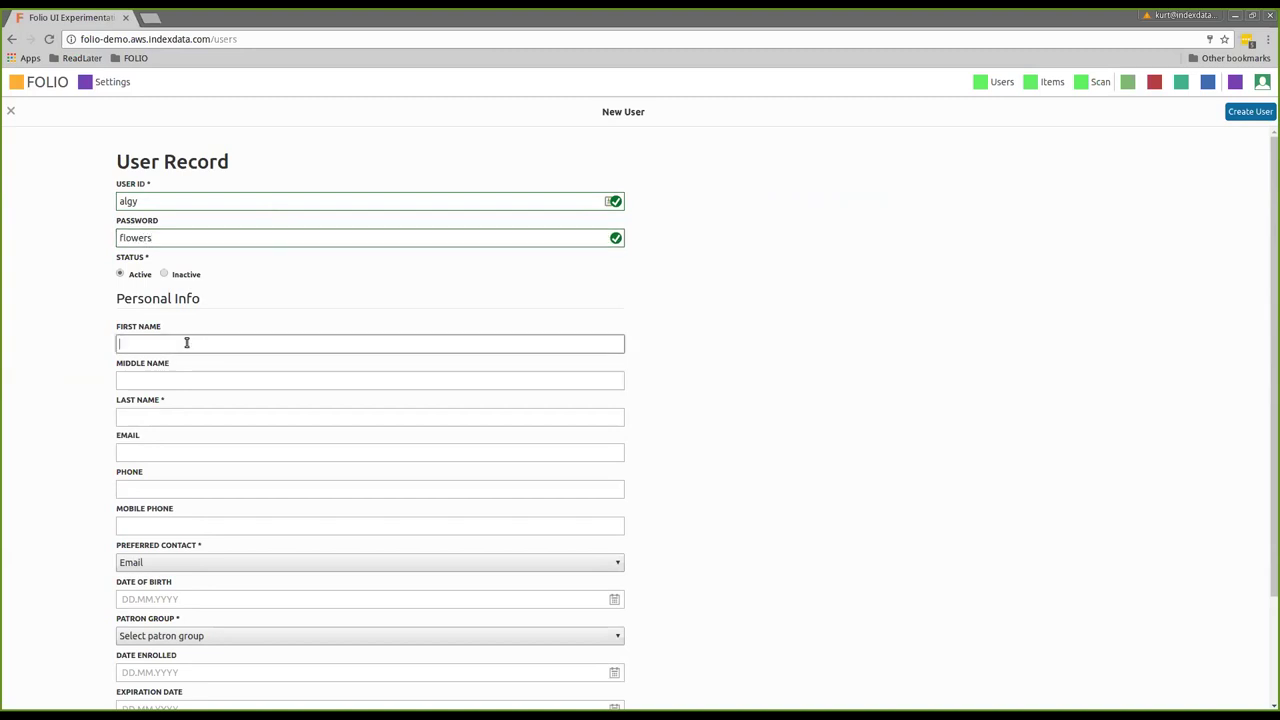
pyautogui.write('Algernon')
pyautogui.press('Tab')
pyautogui.press('Tab')
pyautogui.write('Mouse')
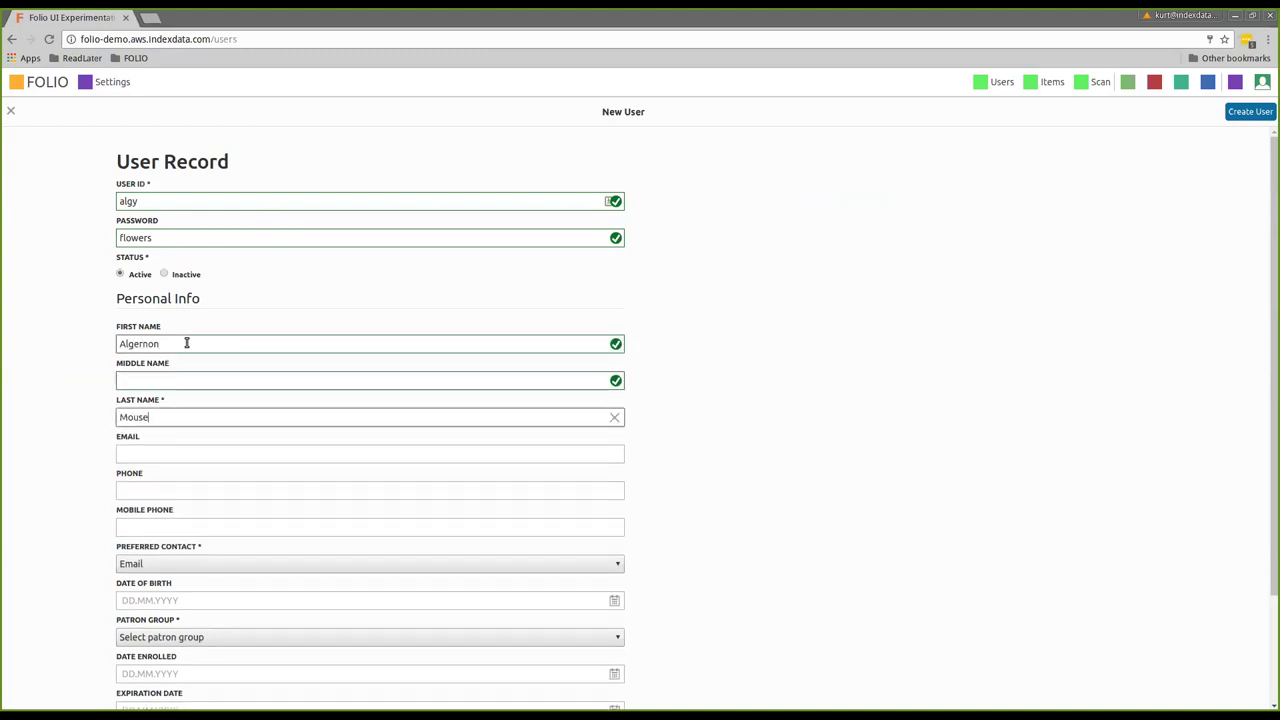
pyautogui.press('Tab')
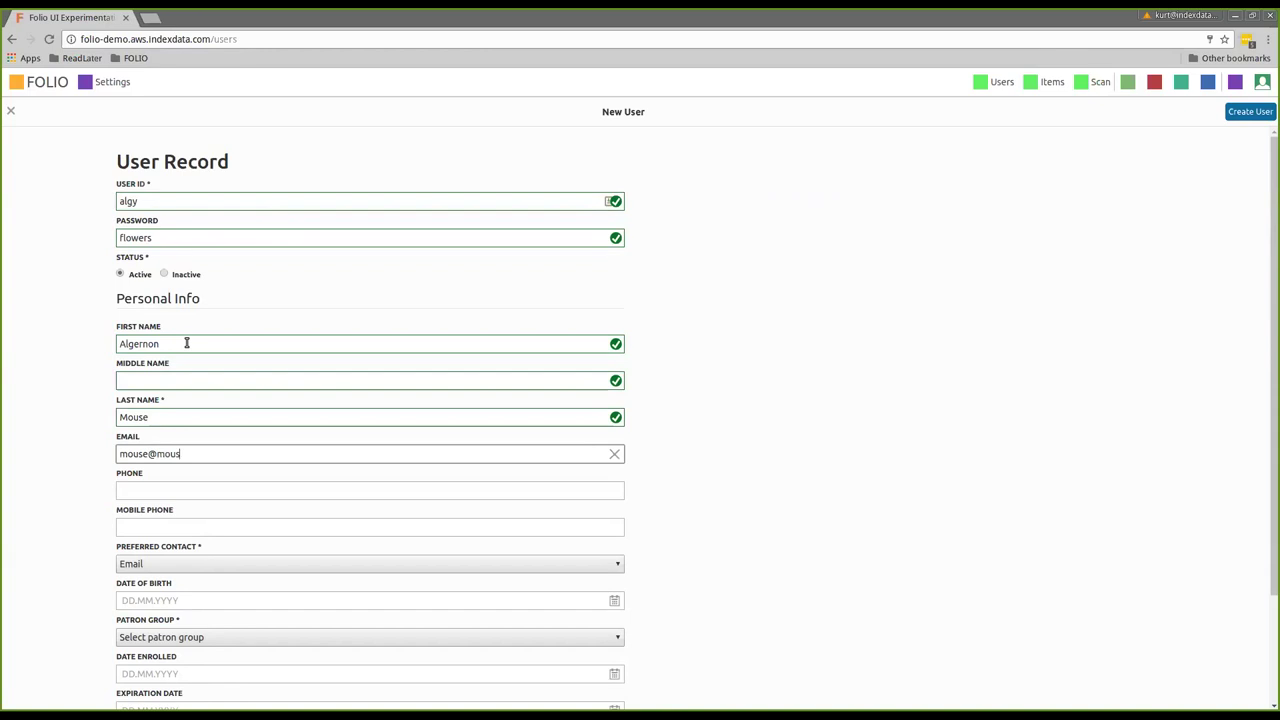
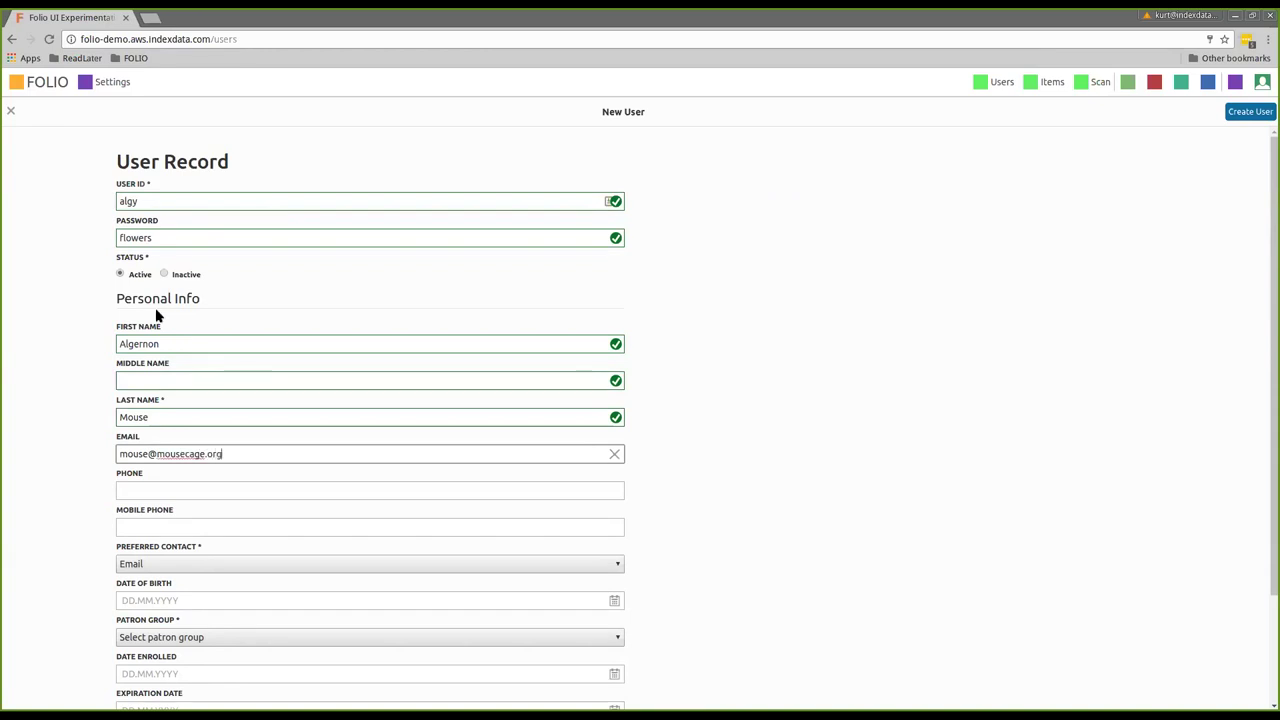
# Set the new user's patron group to on_campus and create the record
pyautogui.scroll(-3, 229, 346)
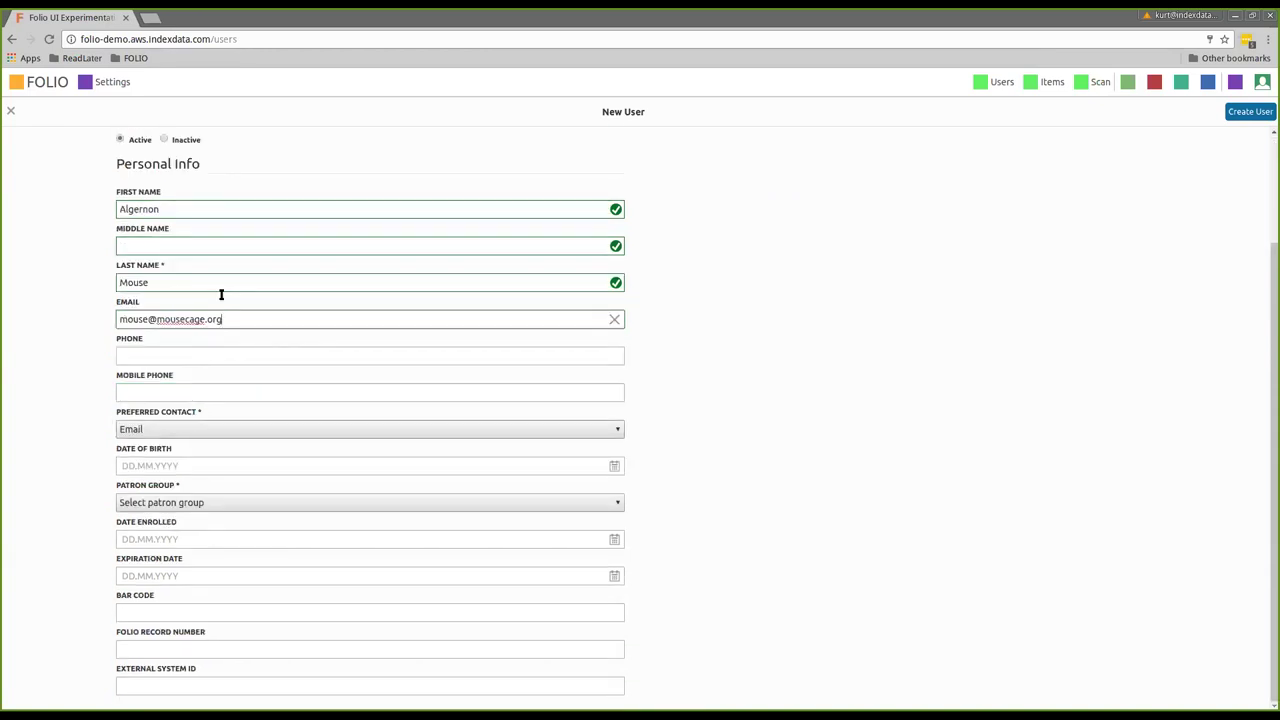
pyautogui.click(166, 502)
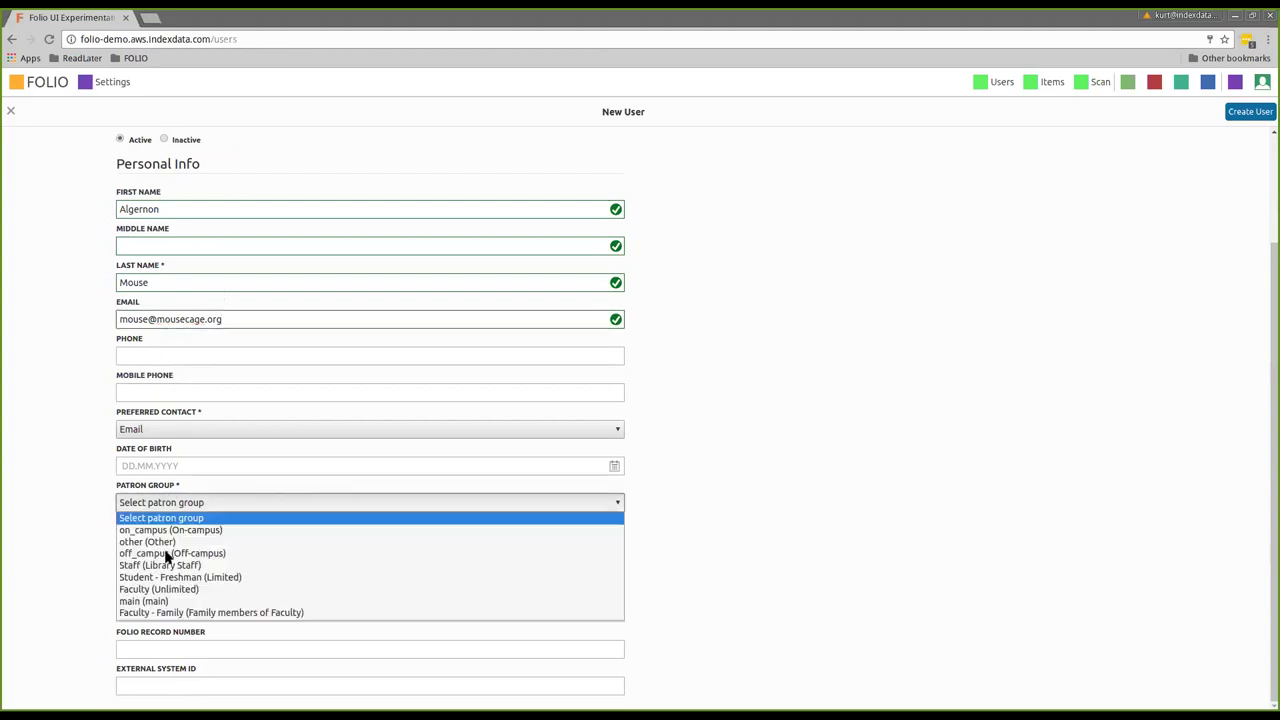
pyautogui.click(152, 530)
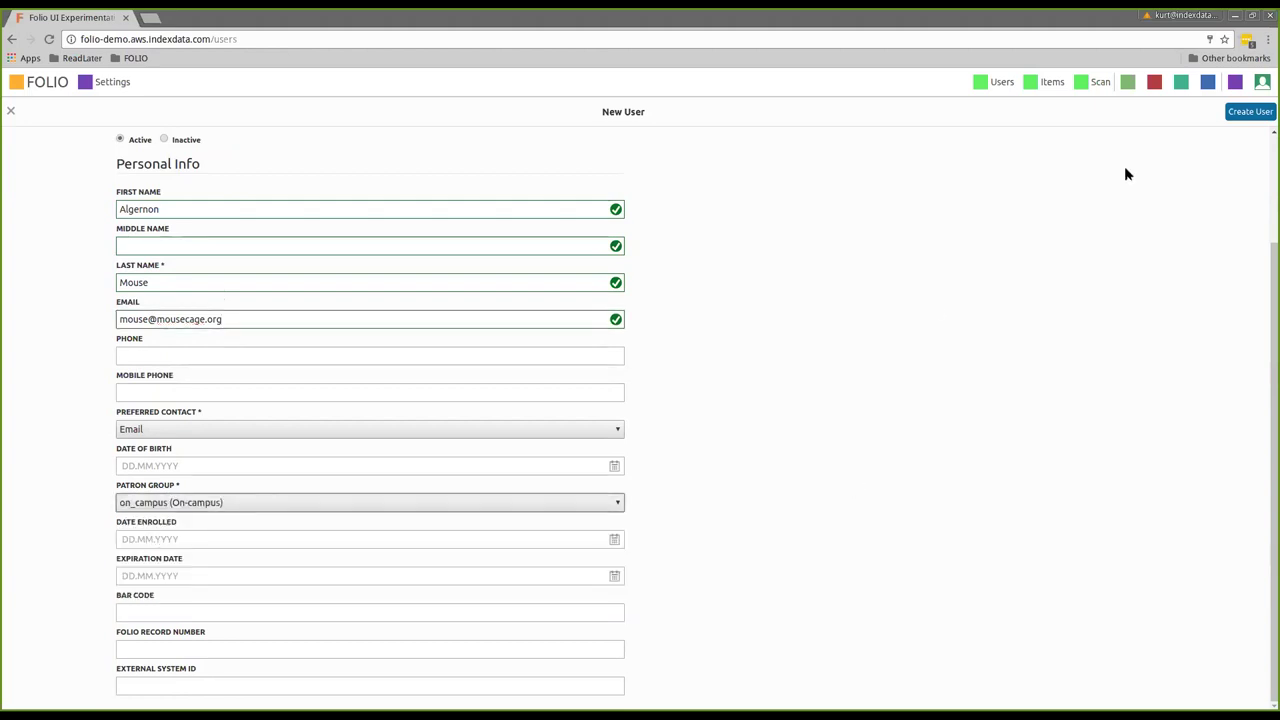
pyautogui.click(1233, 117)
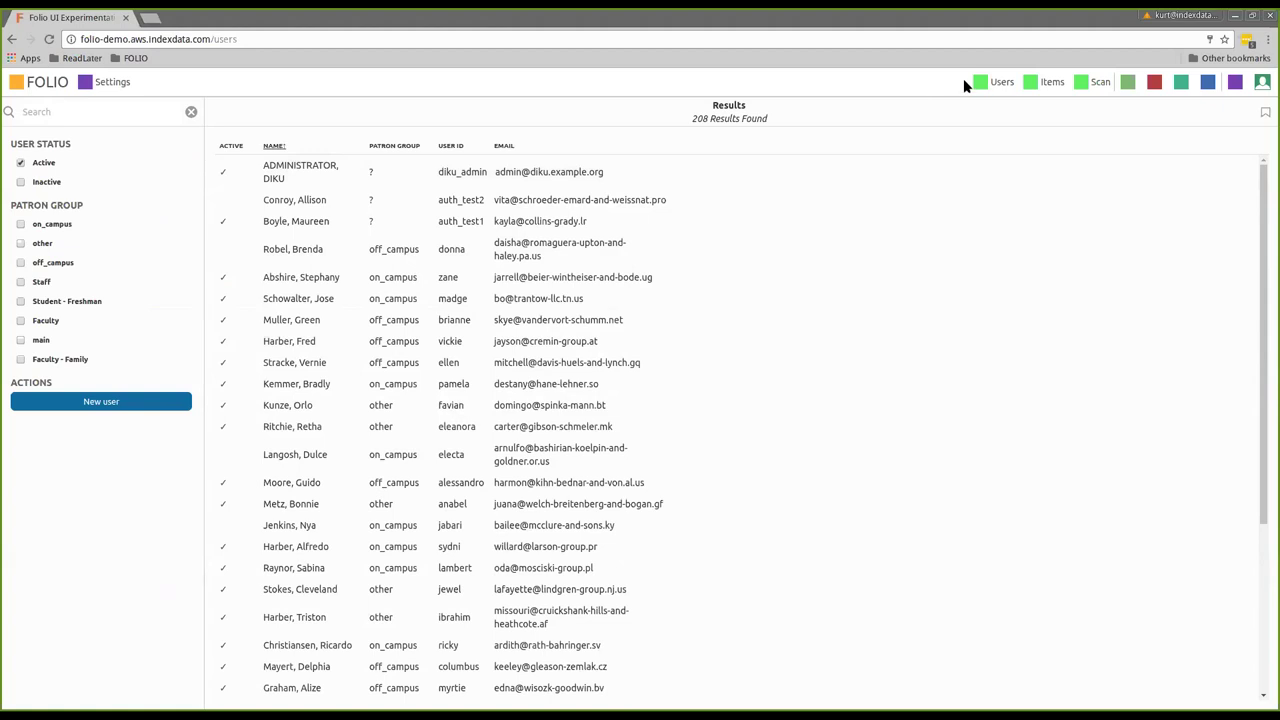
pyautogui.click(83, 113)
pyautogui.write('alg')
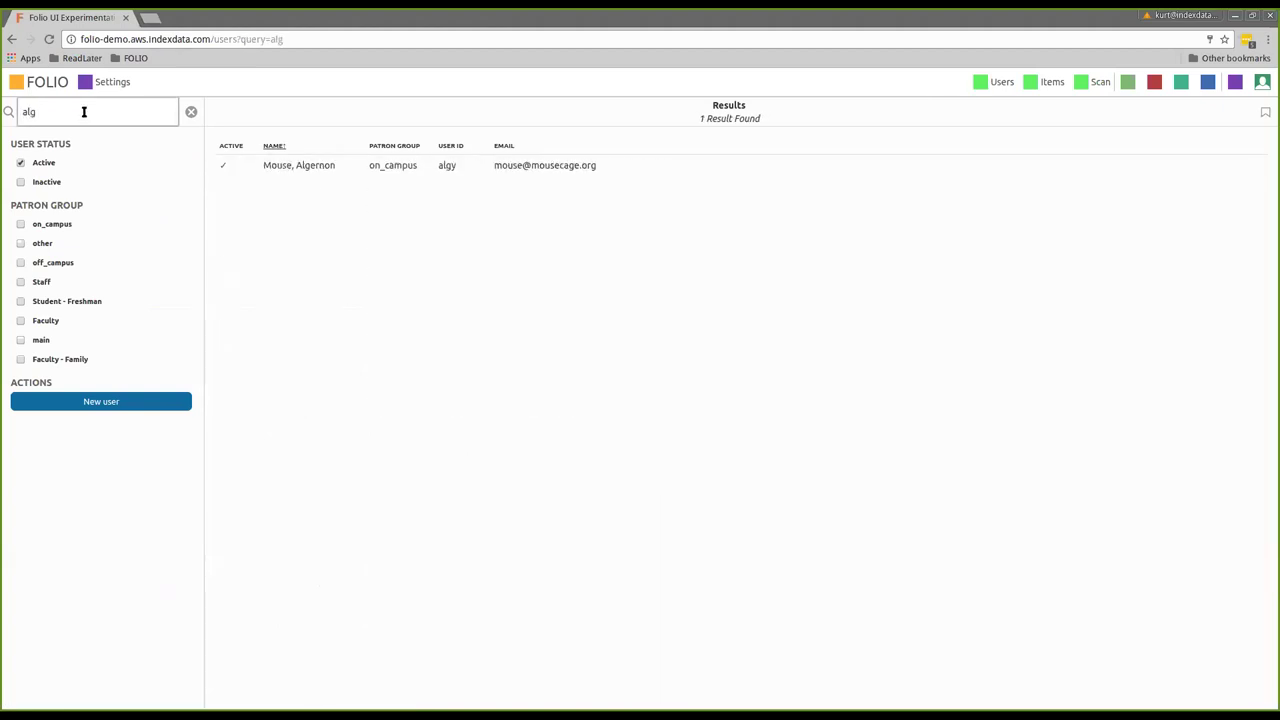
pyautogui.click(300, 168)
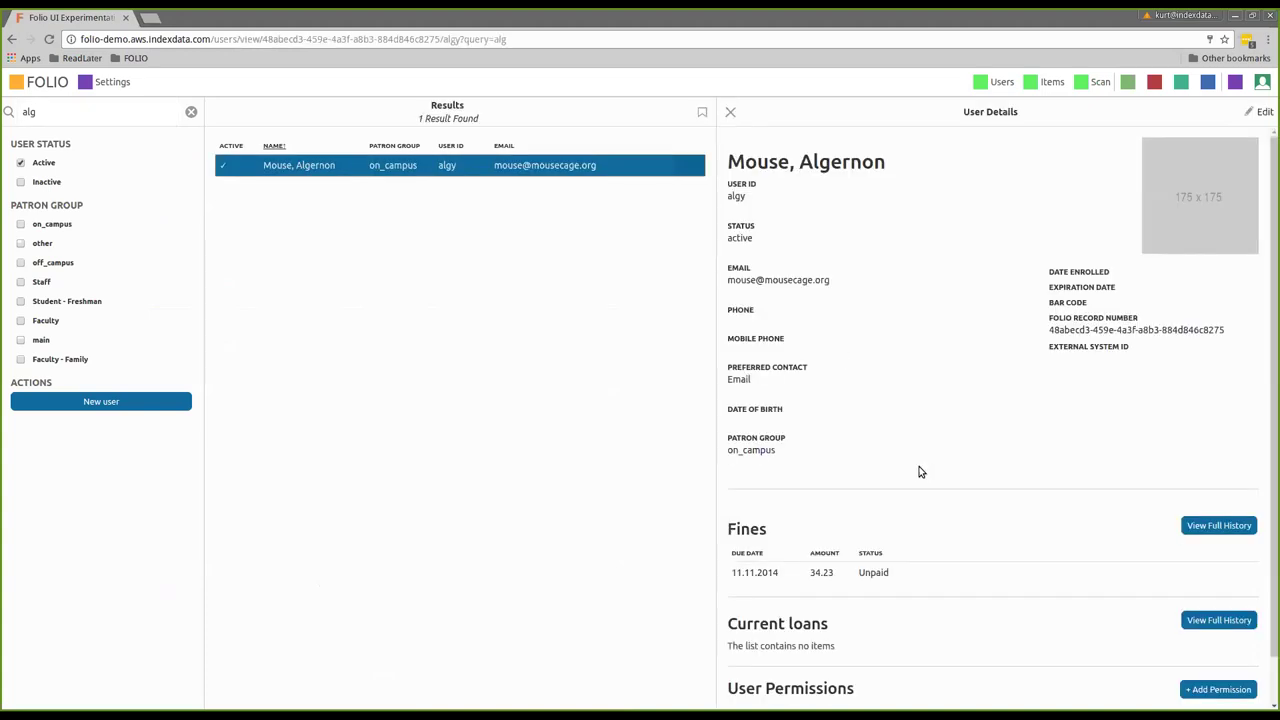
pyautogui.scroll(-2, 924, 466)
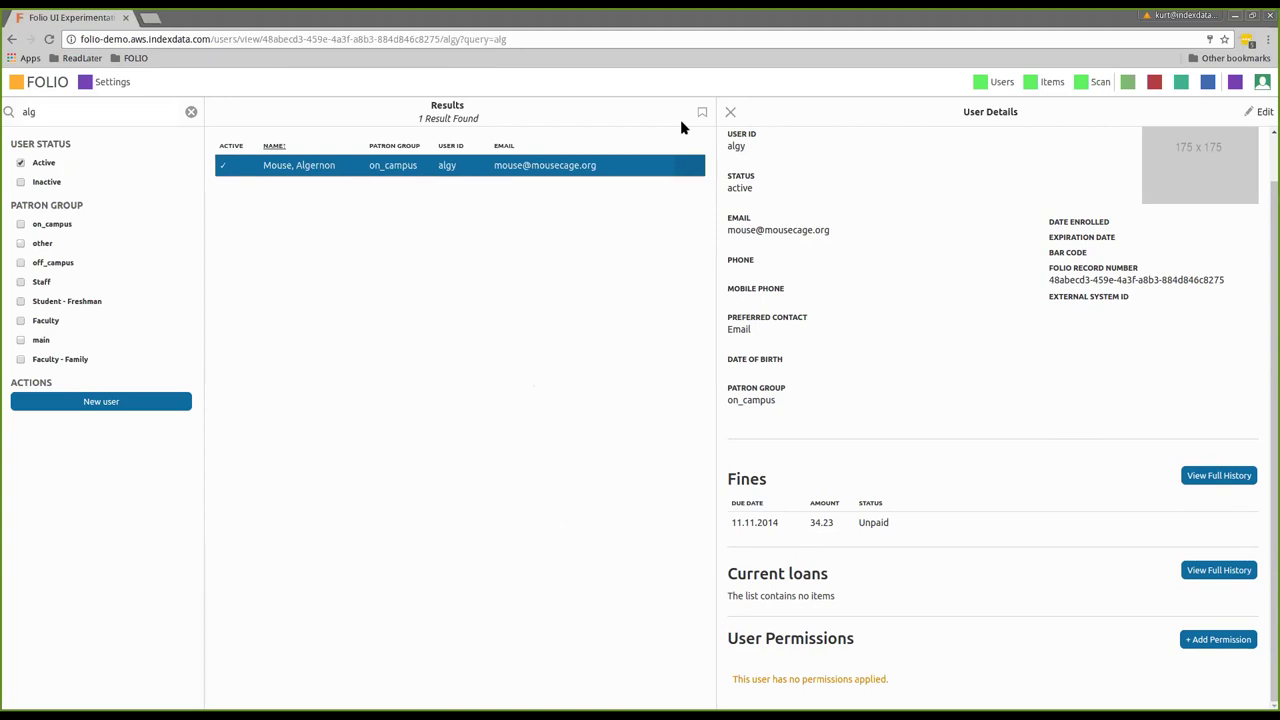
pyautogui.click(730, 112)
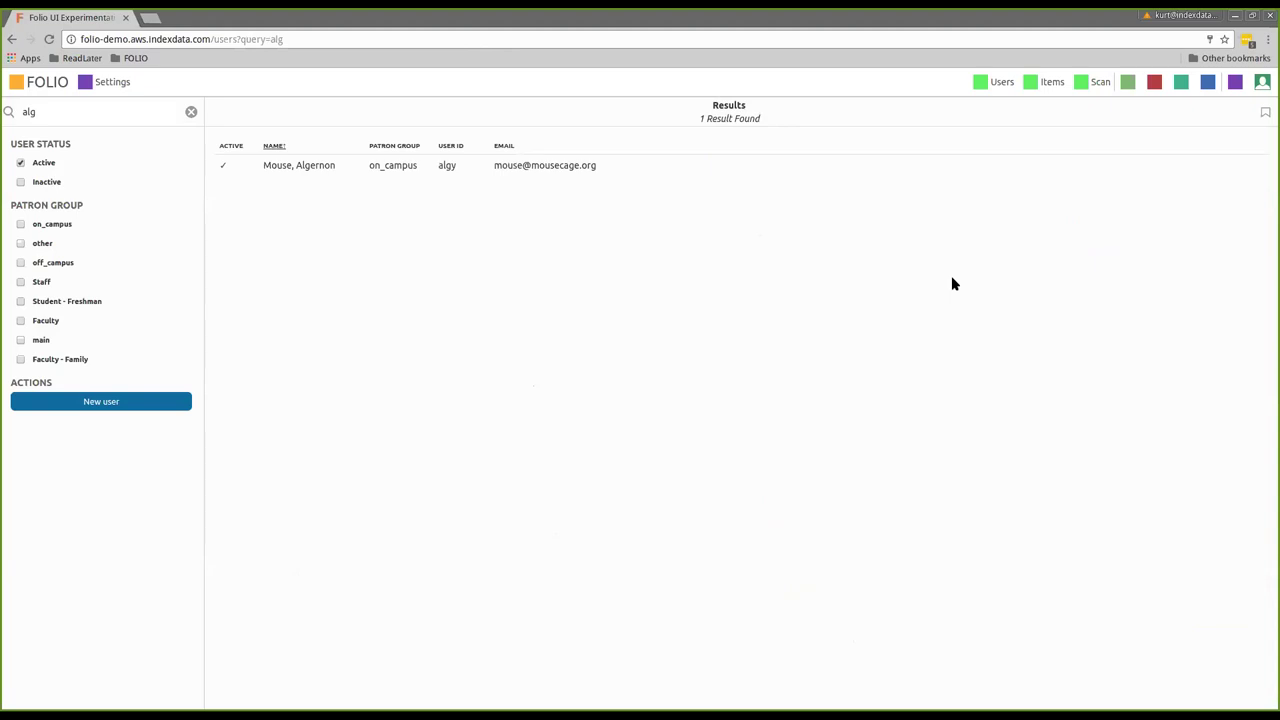
# Open the Items list and toggle the book and dvd filters, leaving all 15 items shown
pyautogui.click(1031, 84)
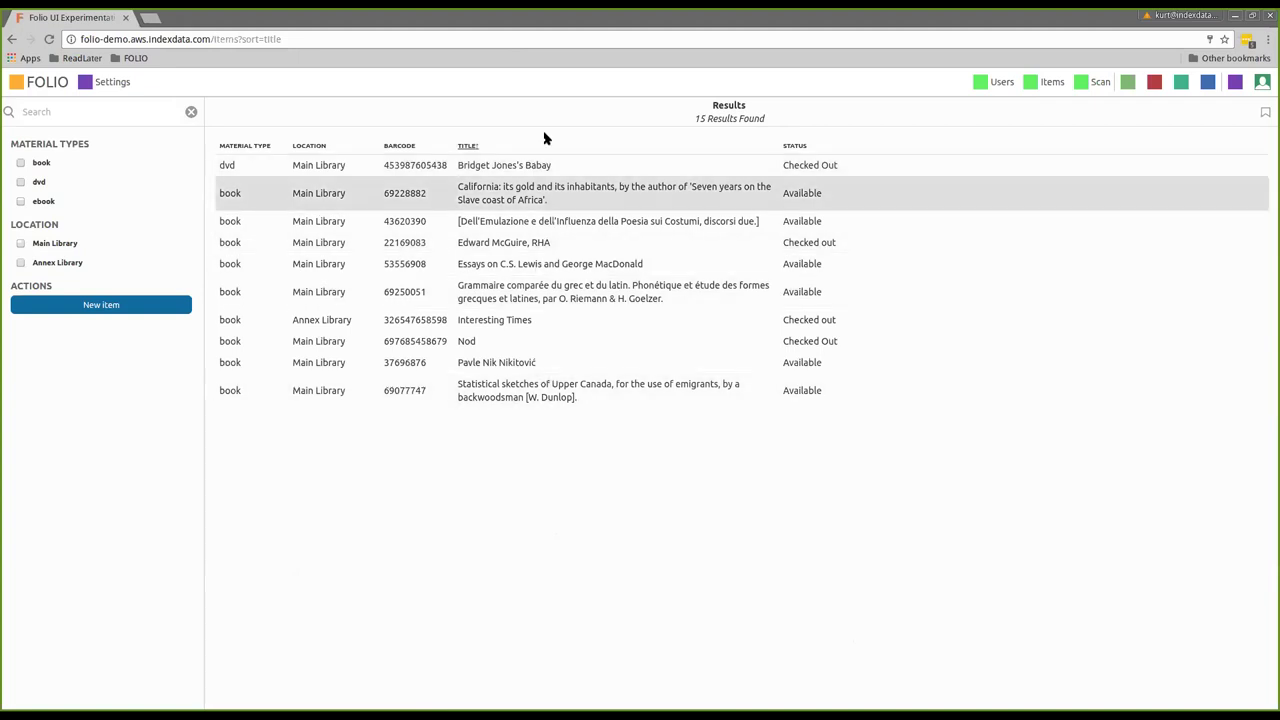
pyautogui.click(20, 163)
pyautogui.click(20, 163)
pyautogui.click(19, 182)
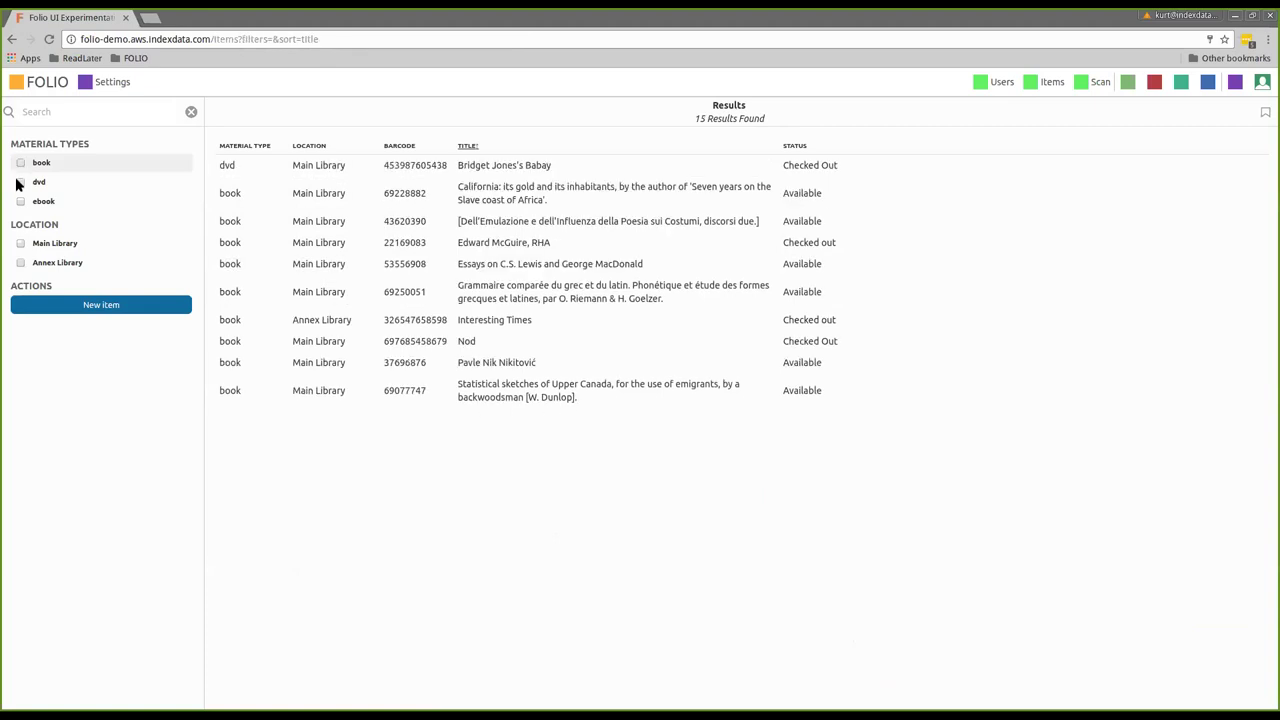
pyautogui.click(19, 182)
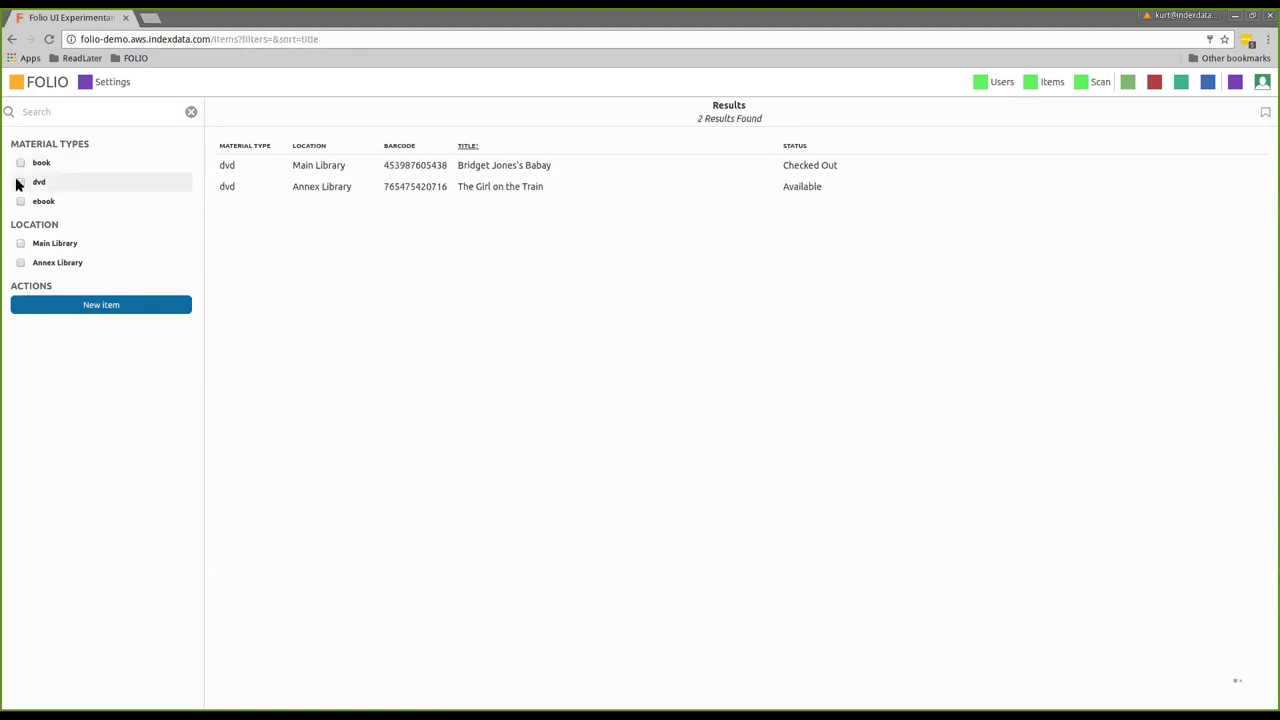
pyautogui.click(77, 307)
# Enter title 'Flowers For Algernon', material type book, barcode 123456 and location Main Library
pyautogui.click(251, 204)
pyautogui.write('Flowers For Algernon')
pyautogui.click(256, 240)
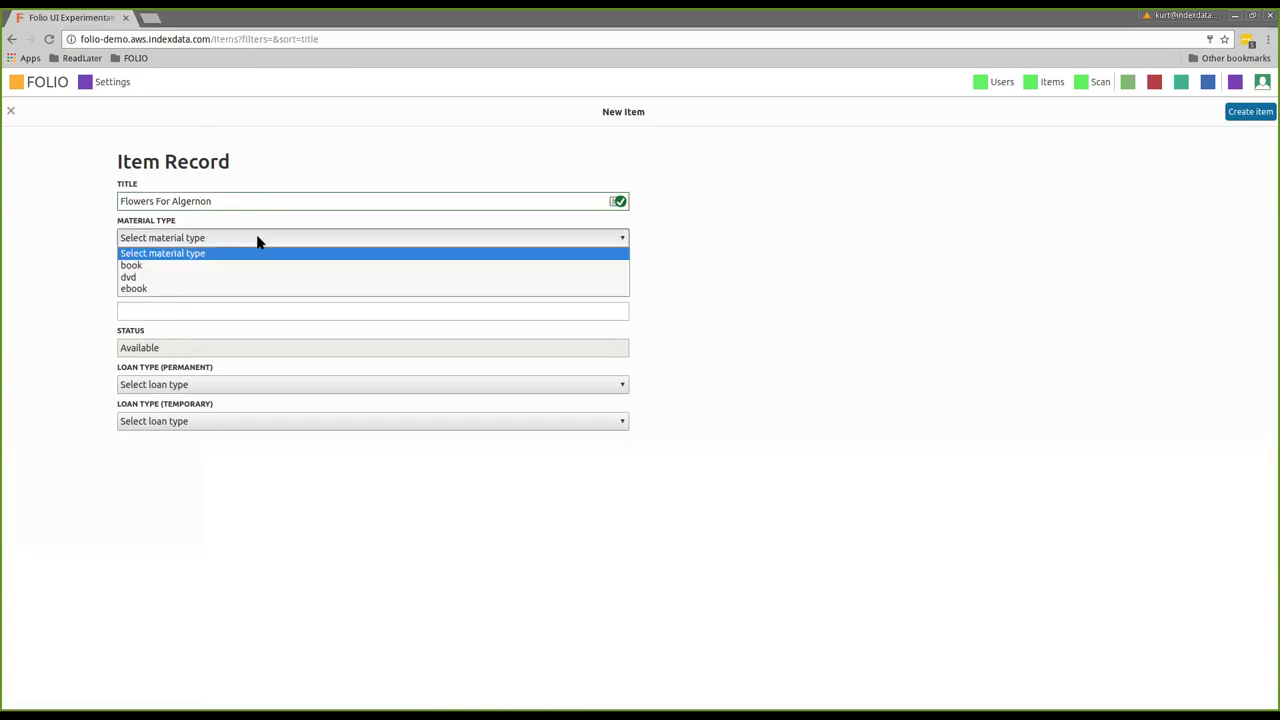
pyautogui.click(245, 263)
pyautogui.click(212, 277)
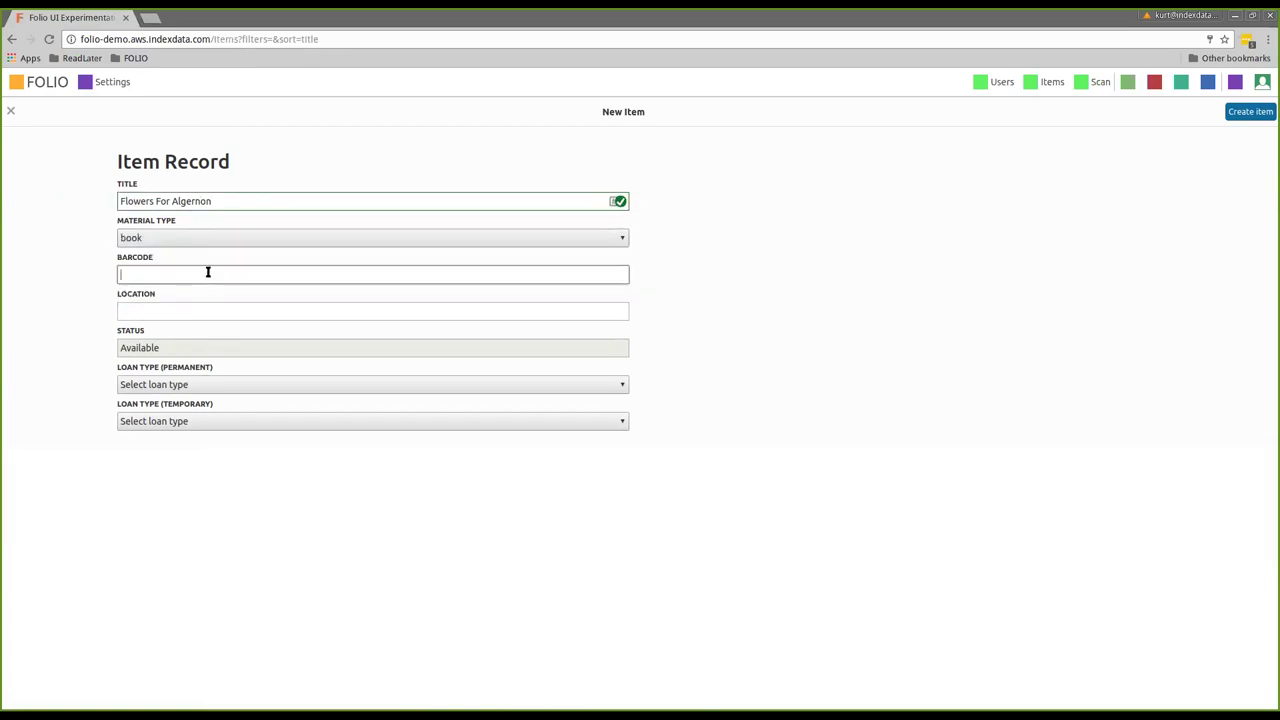
pyautogui.write('123456')
pyautogui.click(249, 310)
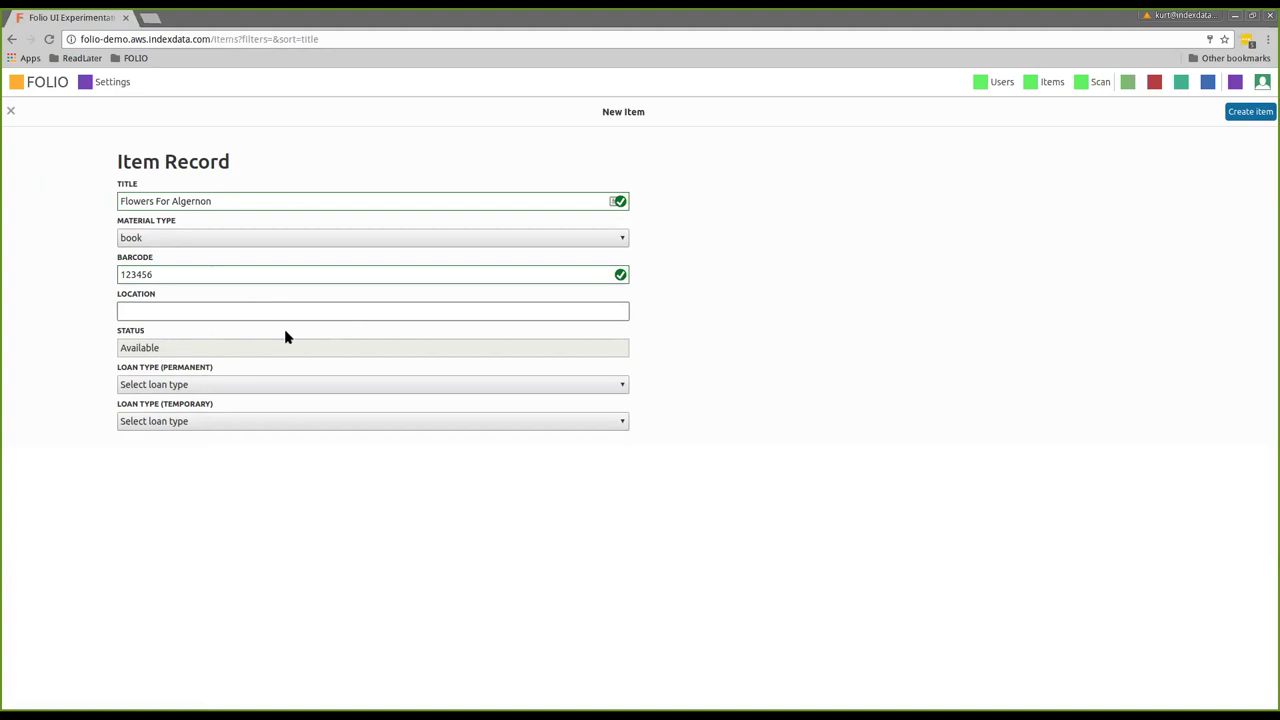
pyautogui.write('Main Library')
# Create the item, then search 'flower' and open the Flowers For Algernon record
pyautogui.click(1246, 118)
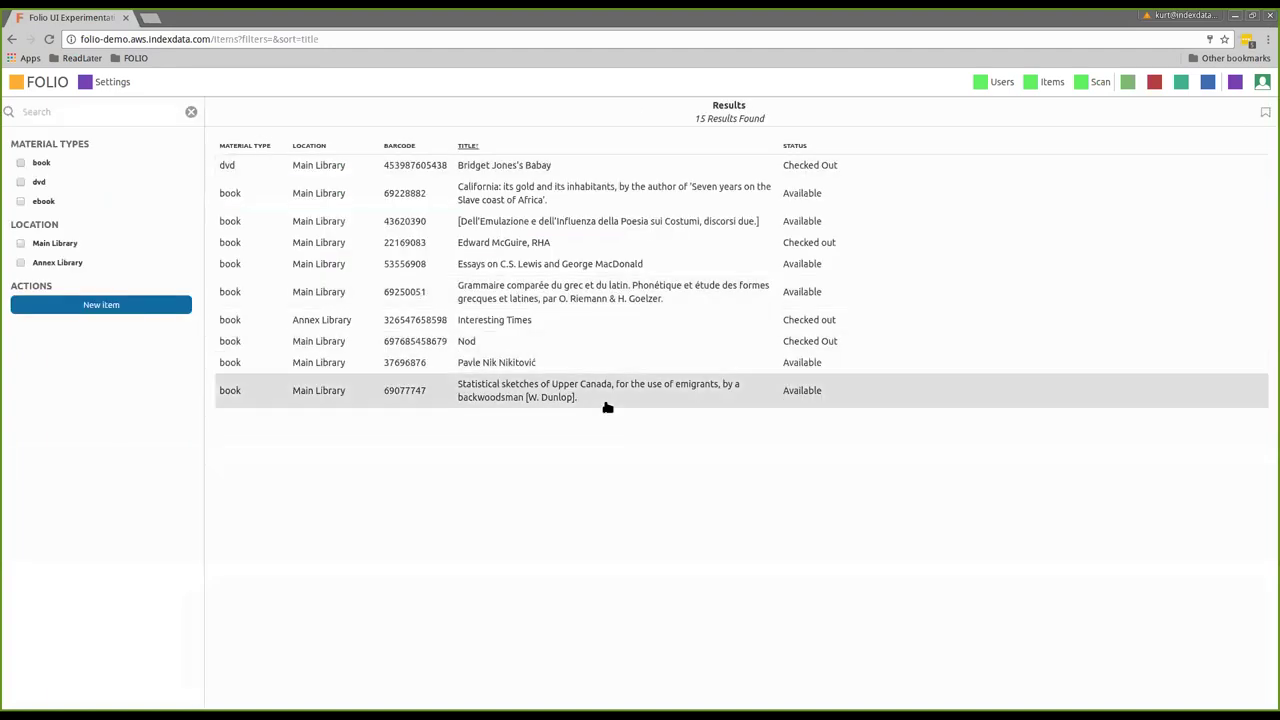
pyautogui.click(91, 111)
pyautogui.write('flower')
pyautogui.click(368, 165)
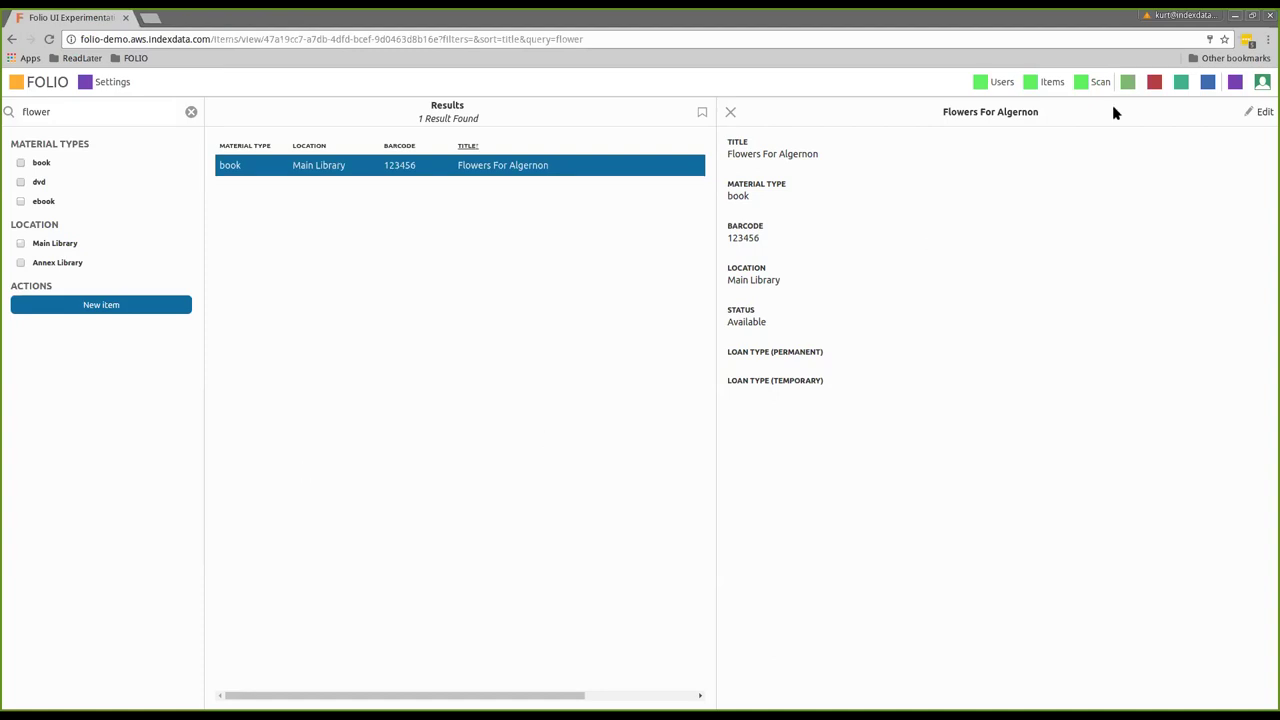
pyautogui.click(1081, 87)
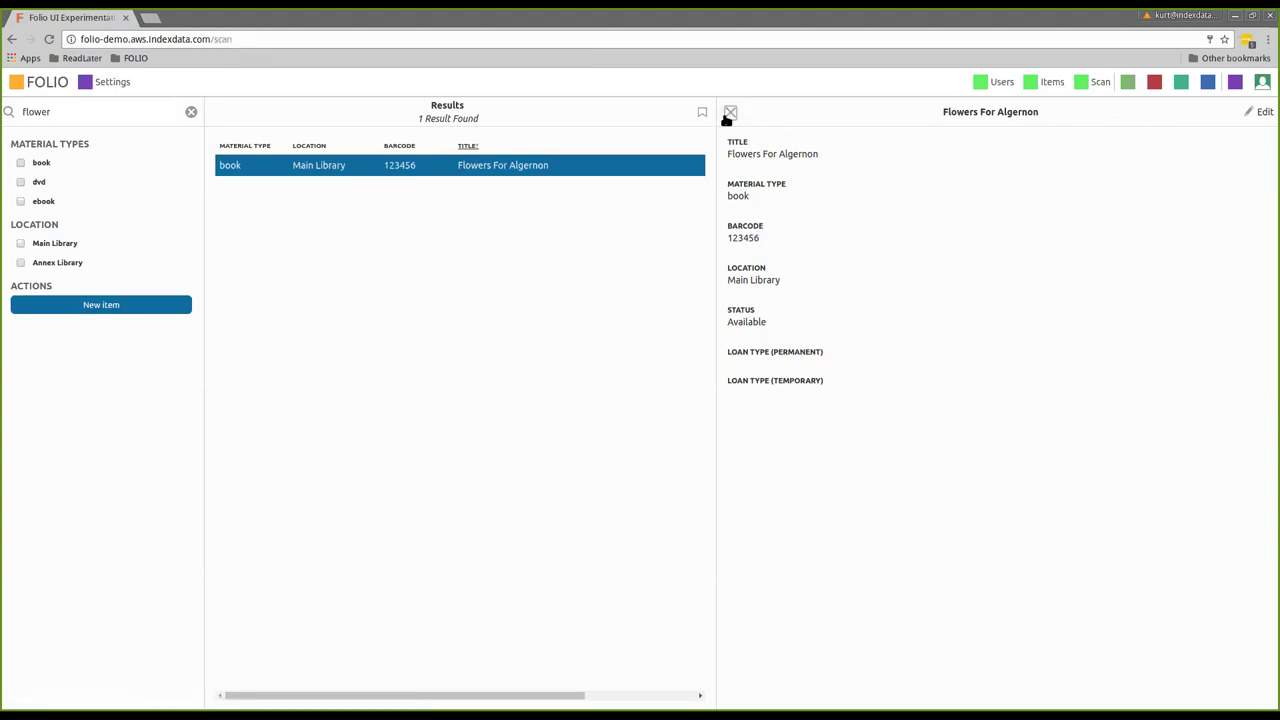
# Go back to the FOLIO home page and reload the browser page
pyautogui.click(605, 260)
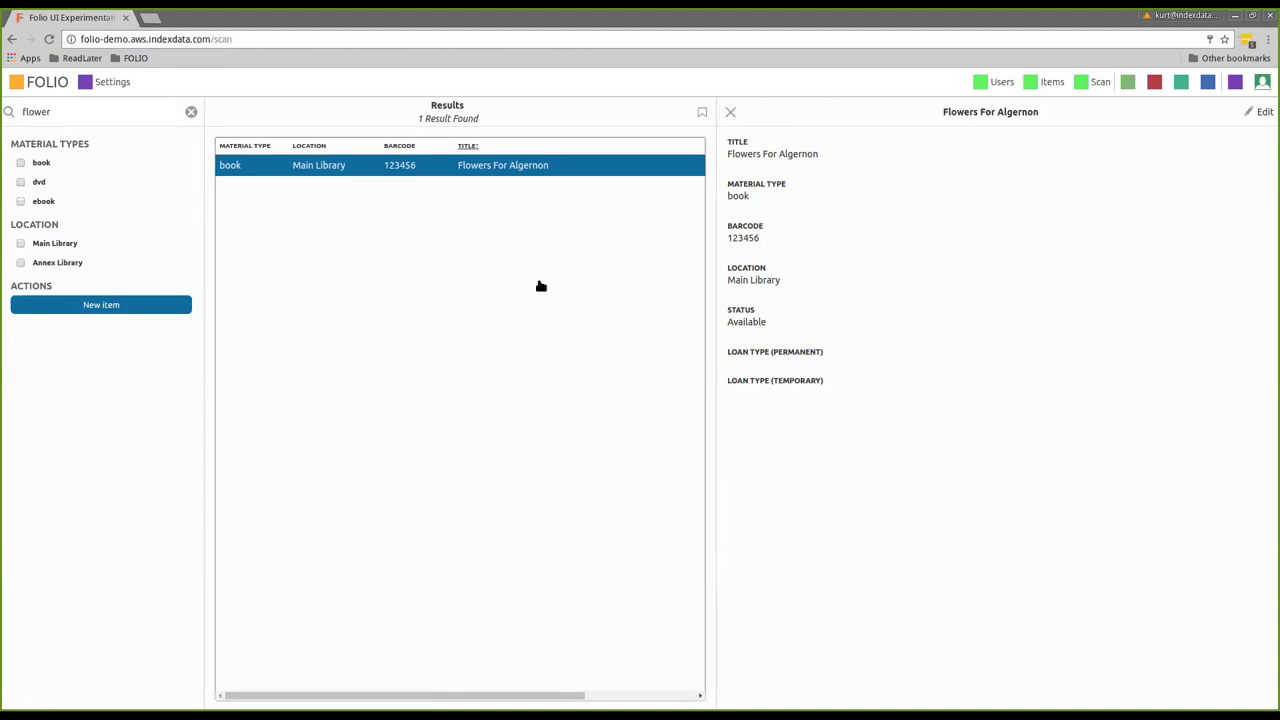
pyautogui.click(25, 85)
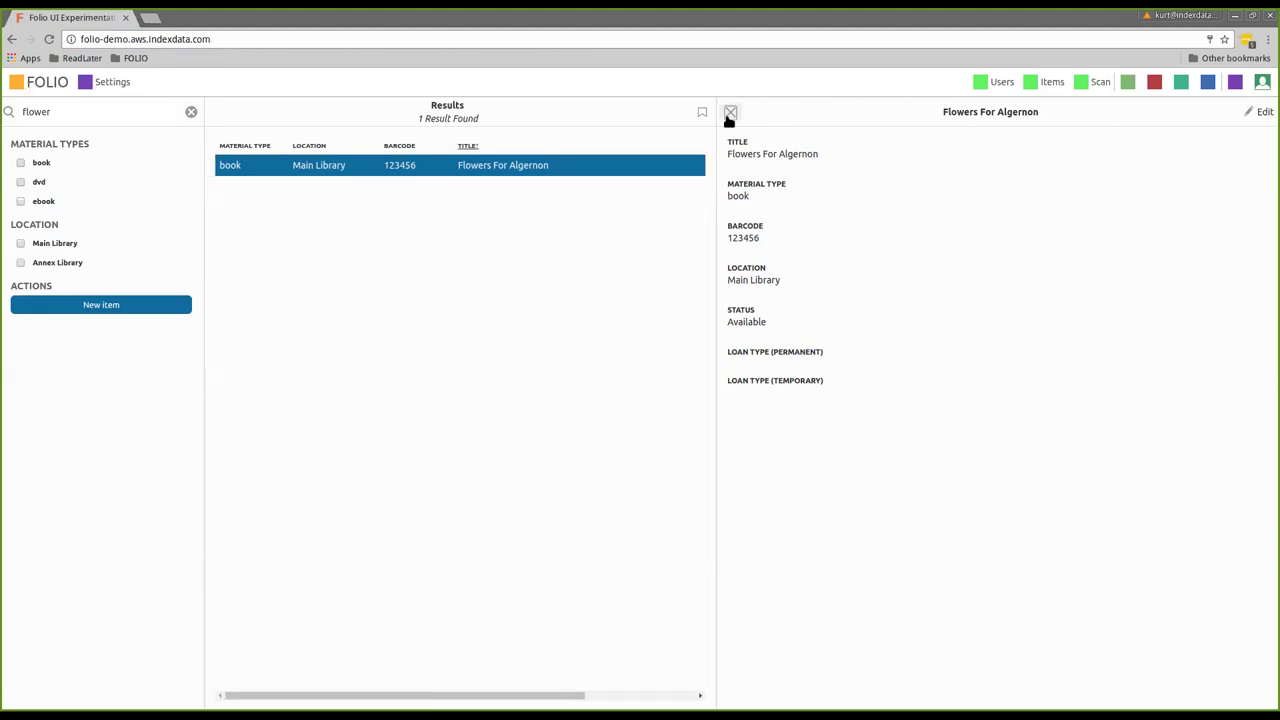
pyautogui.click(1089, 86)
pyautogui.click(431, 337)
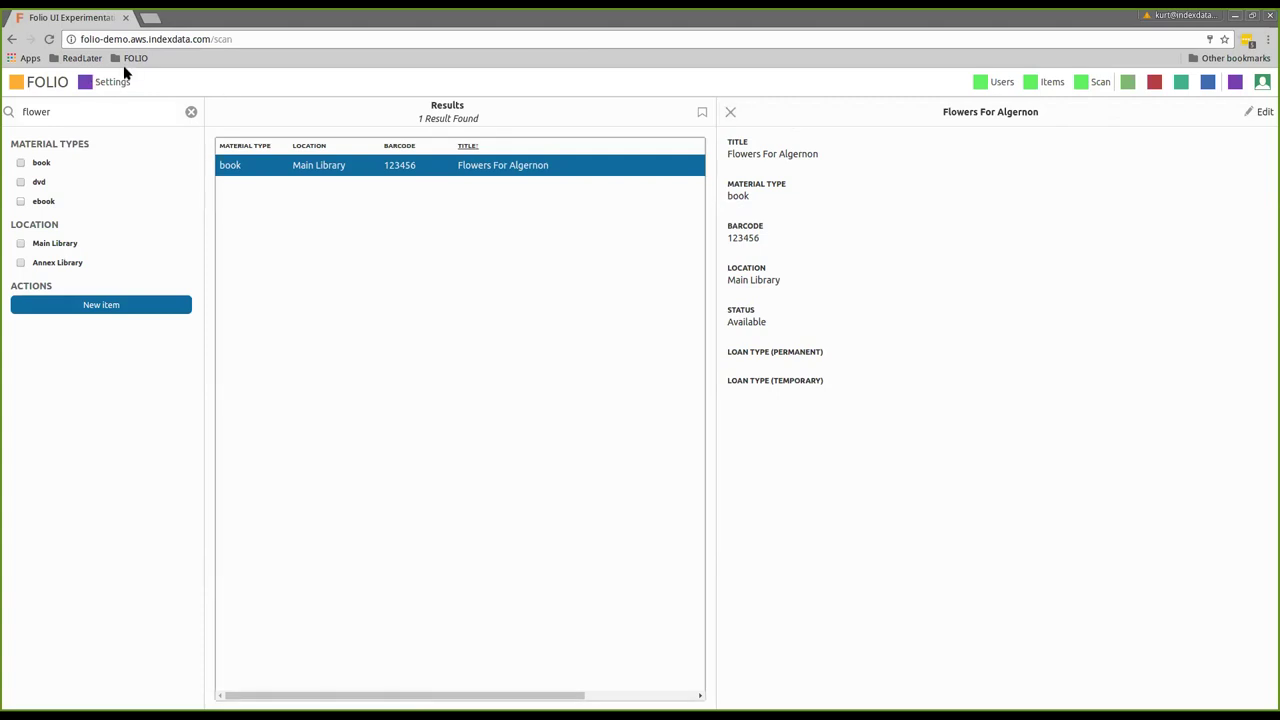
pyautogui.click(49, 40)
pyautogui.click(38, 88)
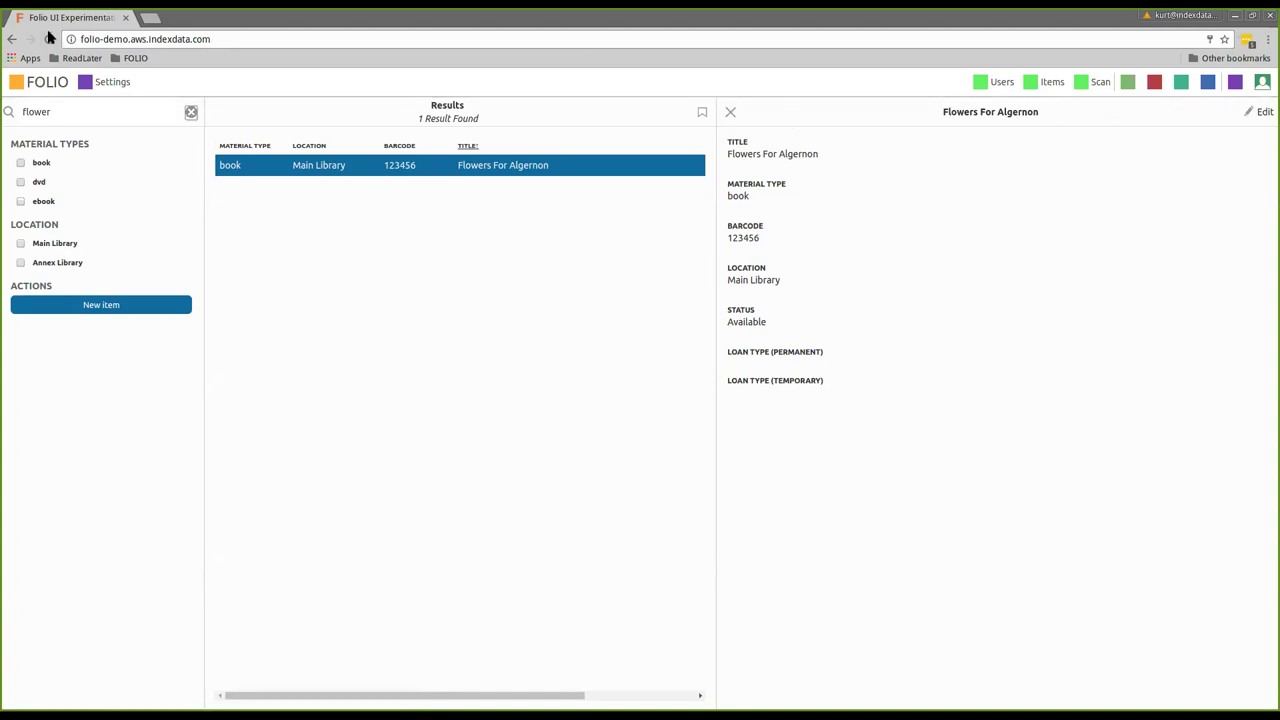
pyautogui.click(48, 38)
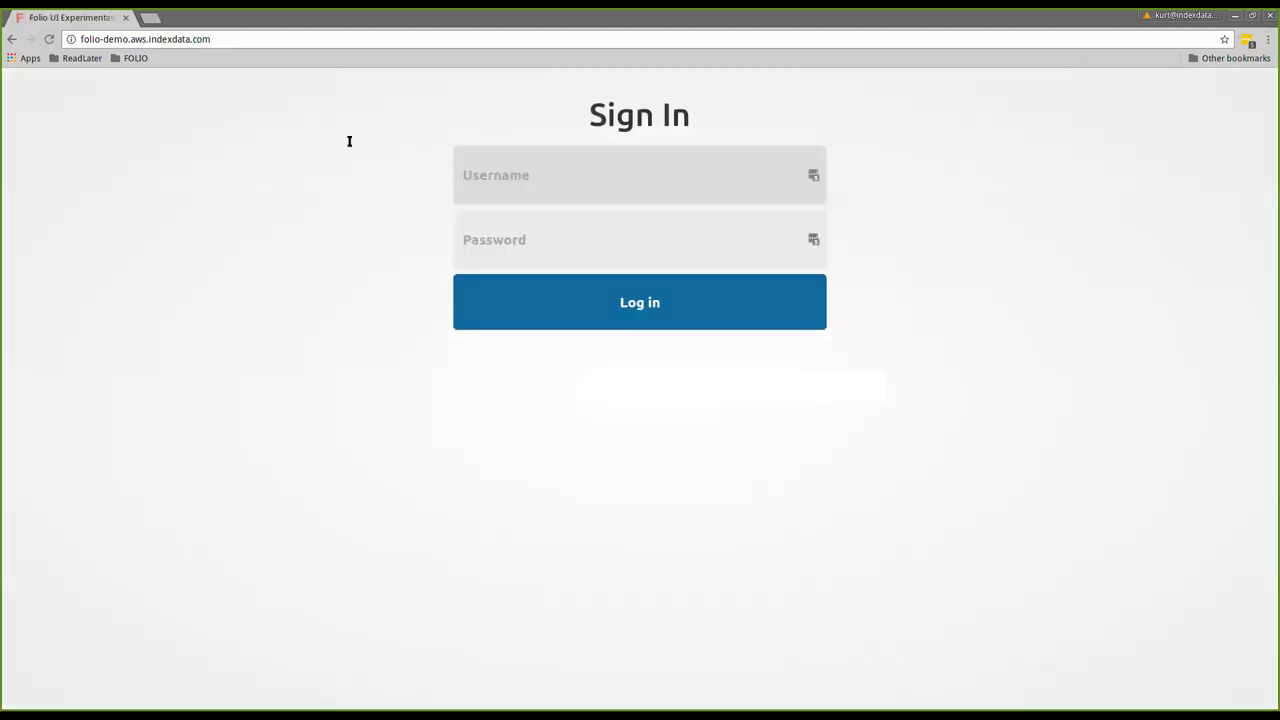
# Sign in with the administrator username and password, then go to the check-out Scan page
pyautogui.click(466, 174)
pyautogui.write('diku_a')
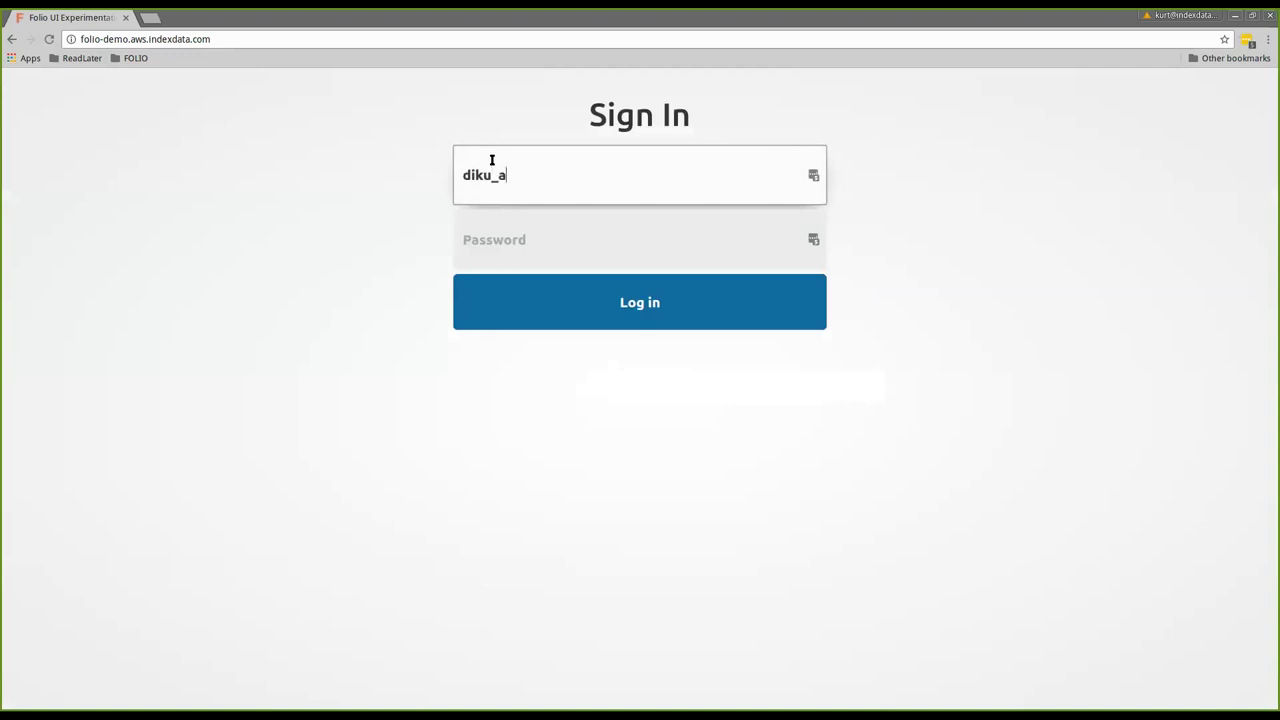
pyautogui.write('dmin')
pyautogui.press('Tab')
pyautogui.write('admin')
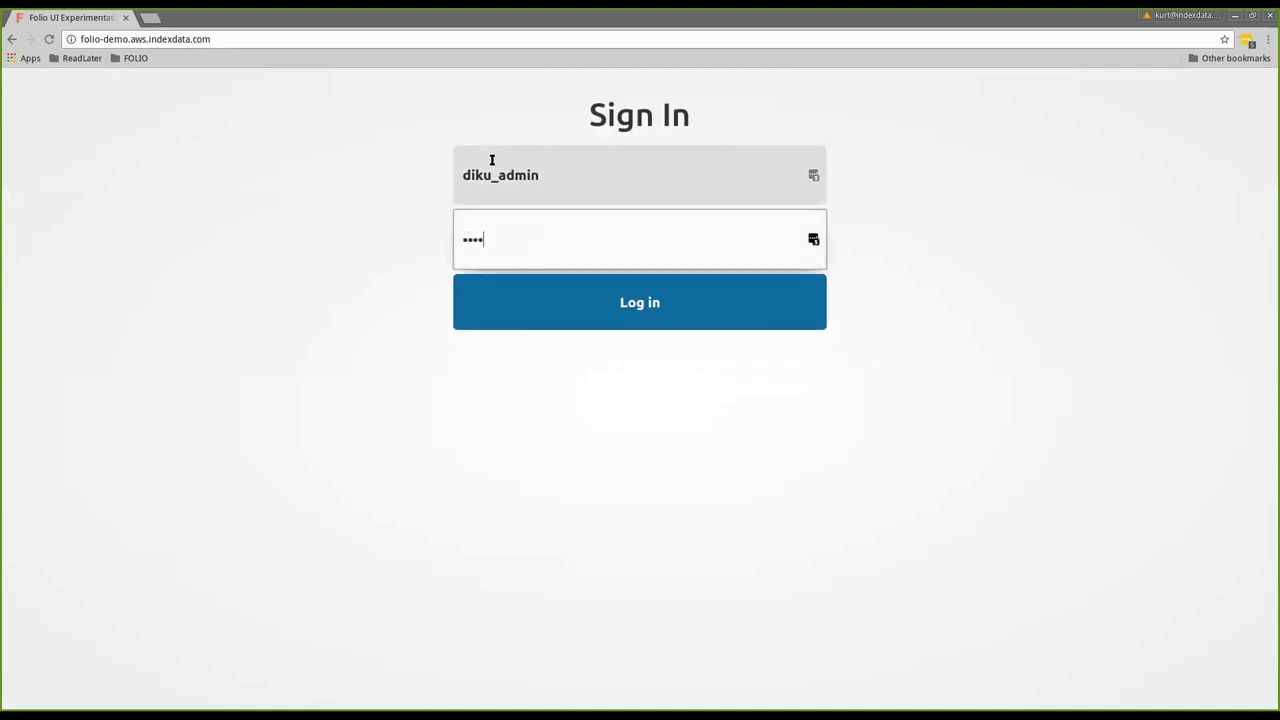
pyautogui.press('Return')
pyautogui.click(1087, 83)
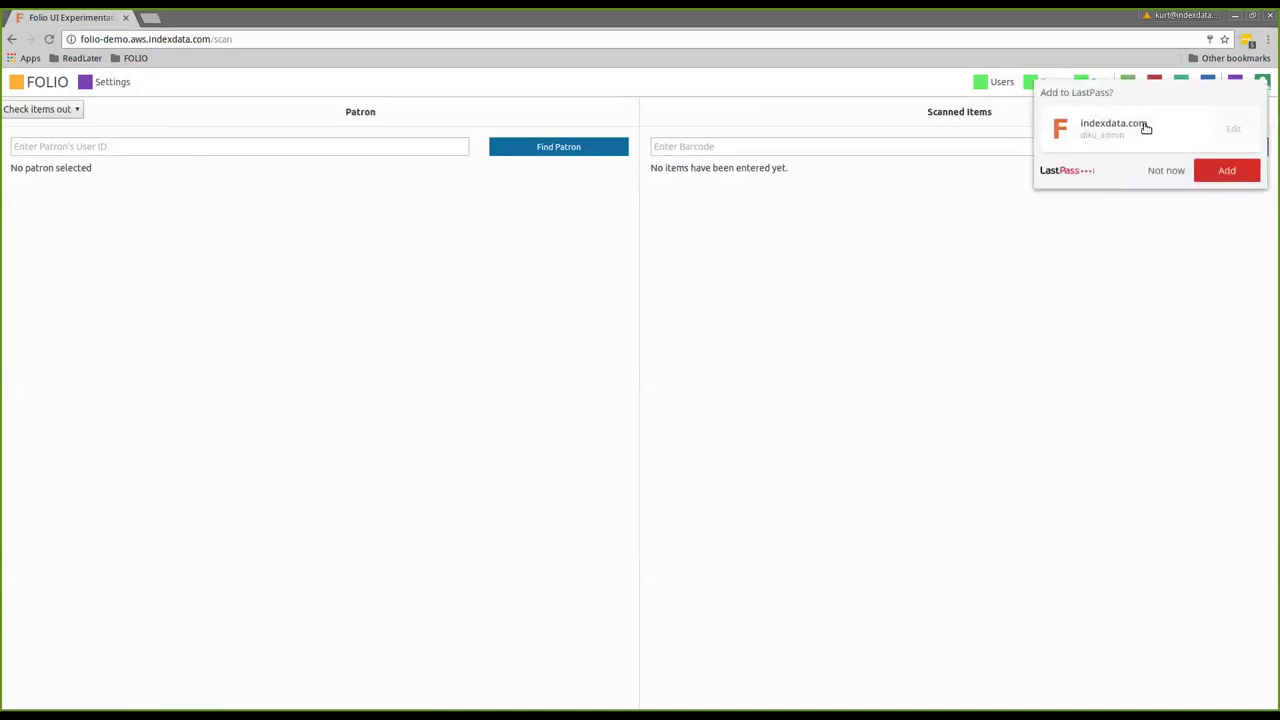
# Dismiss the save-login offer and find the demo patron by user ID
pyautogui.click(1164, 170)
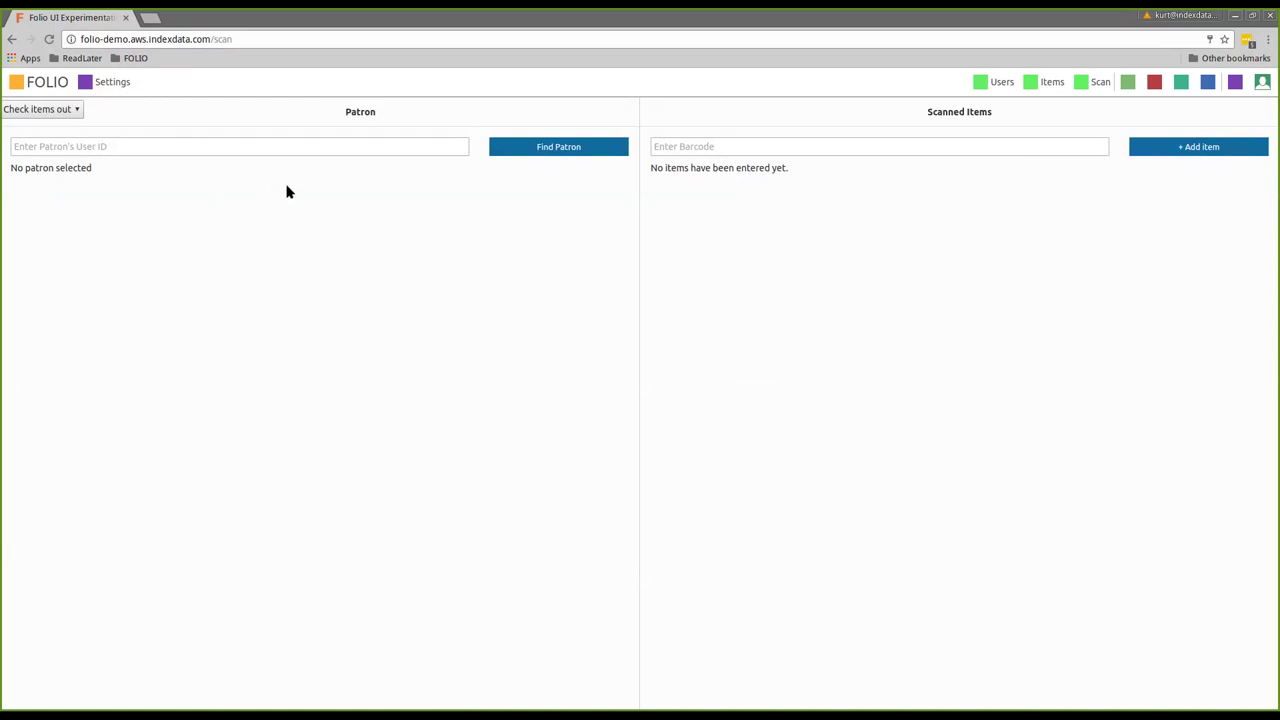
pyautogui.click(282, 151)
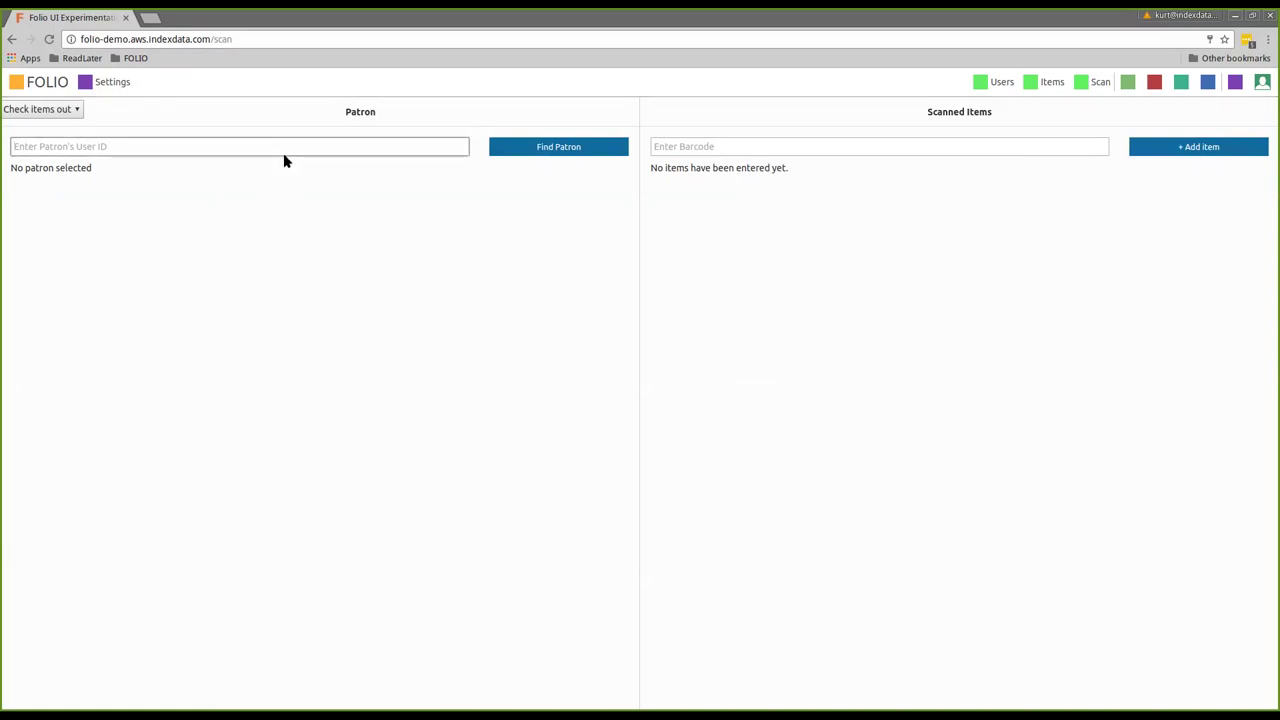
pyautogui.write('algy')
pyautogui.click(608, 153)
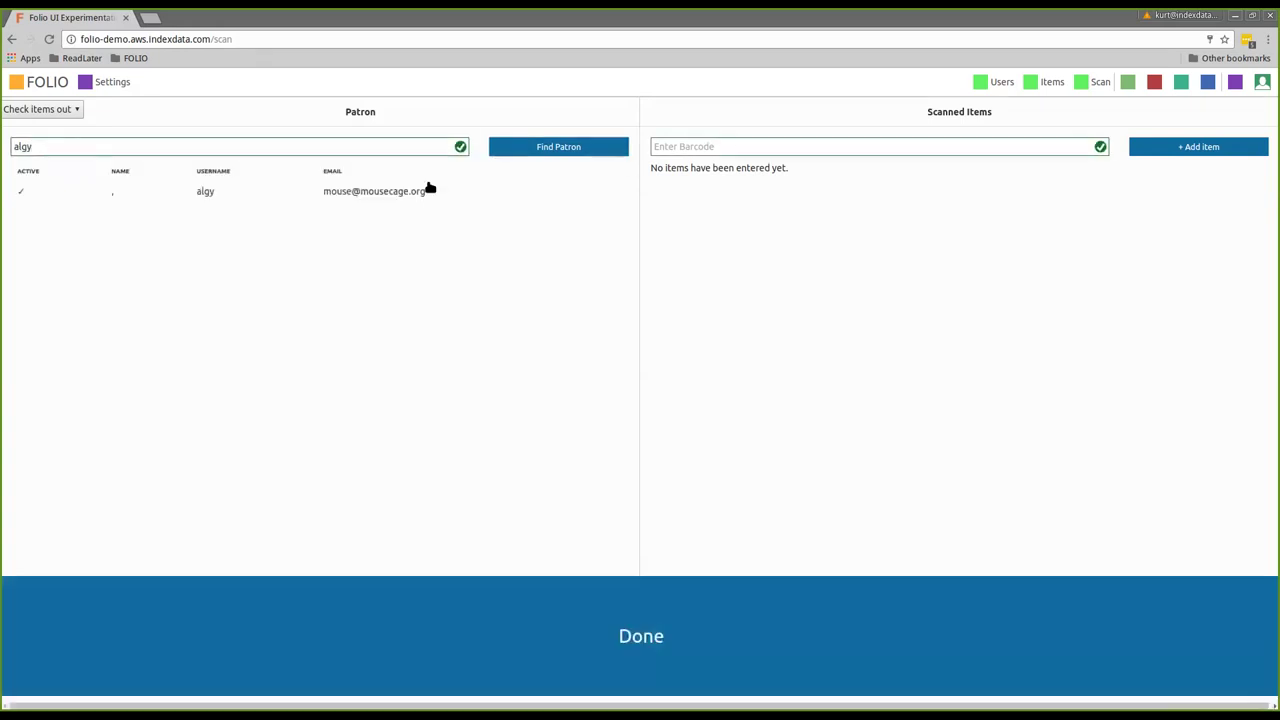
# Add item barcode 123456 (Flowers For Algernon) to the checkout and finish with Done
pyautogui.click(716, 145)
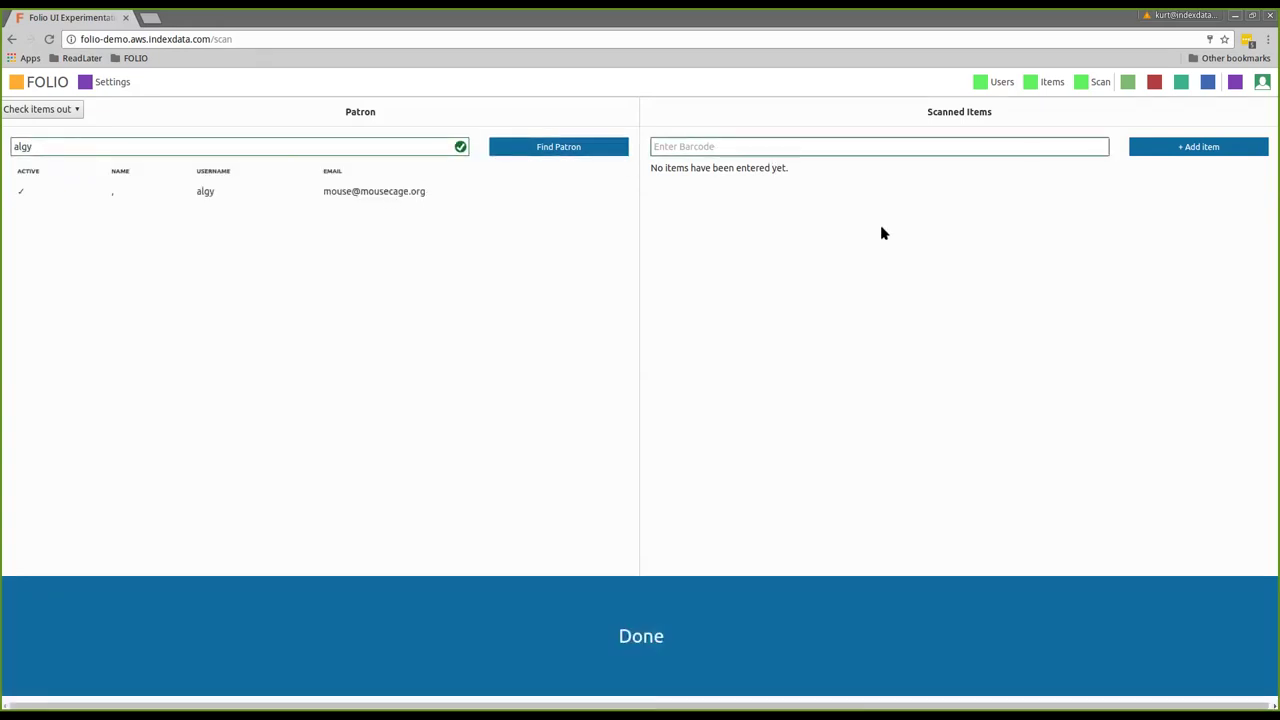
pyautogui.write('1')
pyautogui.write('1')
pyautogui.press('BackSpace')
pyautogui.press('BackSpace')
pyautogui.write('11')
pyautogui.press('BackSpace')
pyautogui.write('23456')
pyautogui.click(1146, 146)
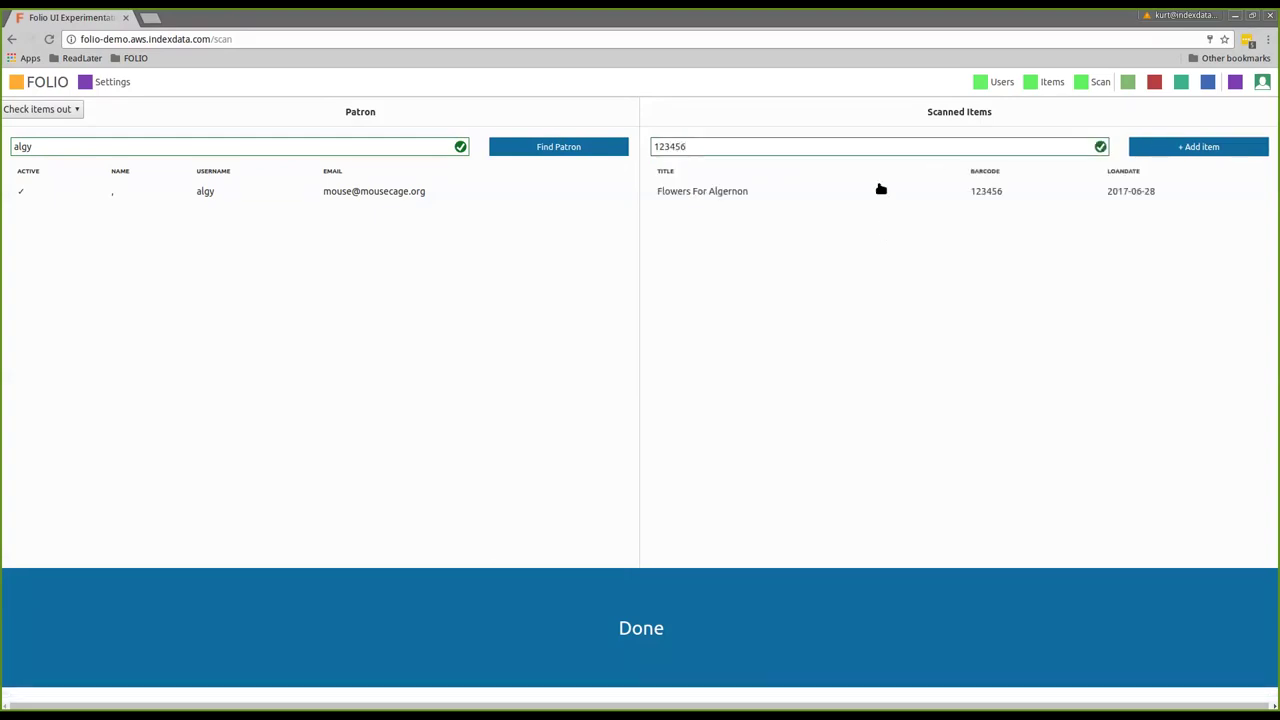
pyautogui.click(579, 623)
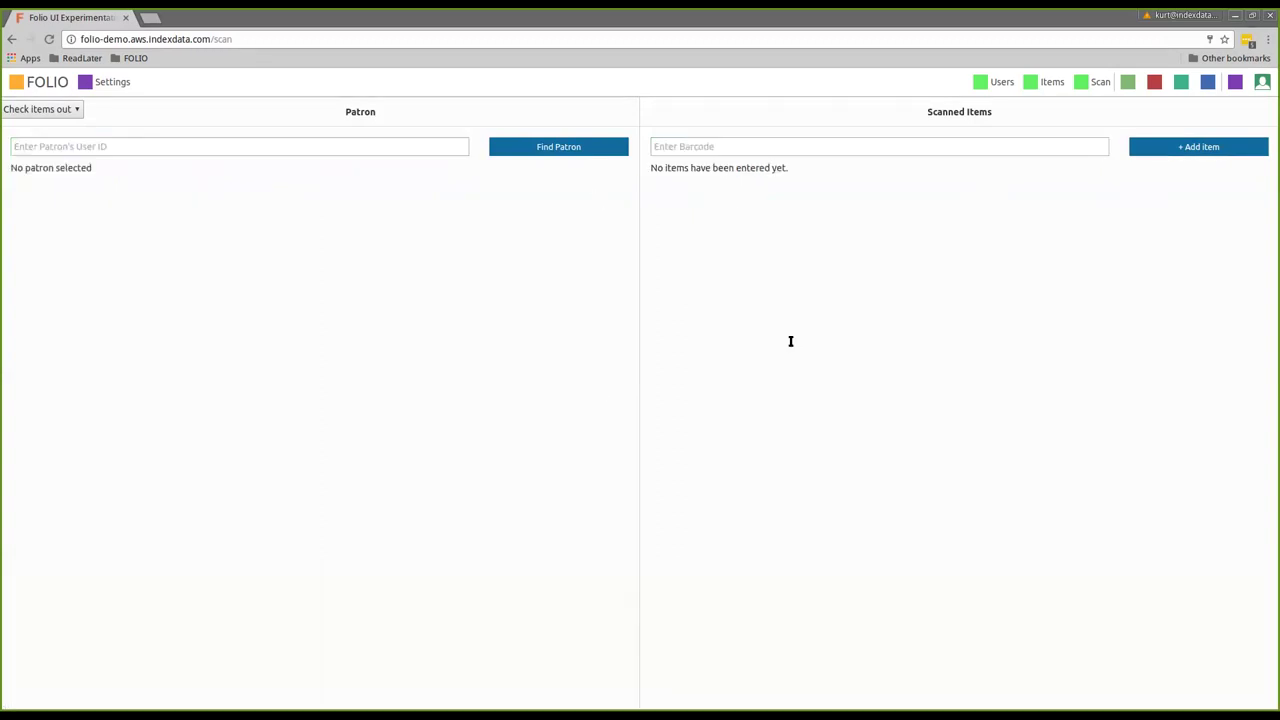
# Search the Users app for the demo patron and view their Flowers For Algernon loan
pyautogui.click(981, 86)
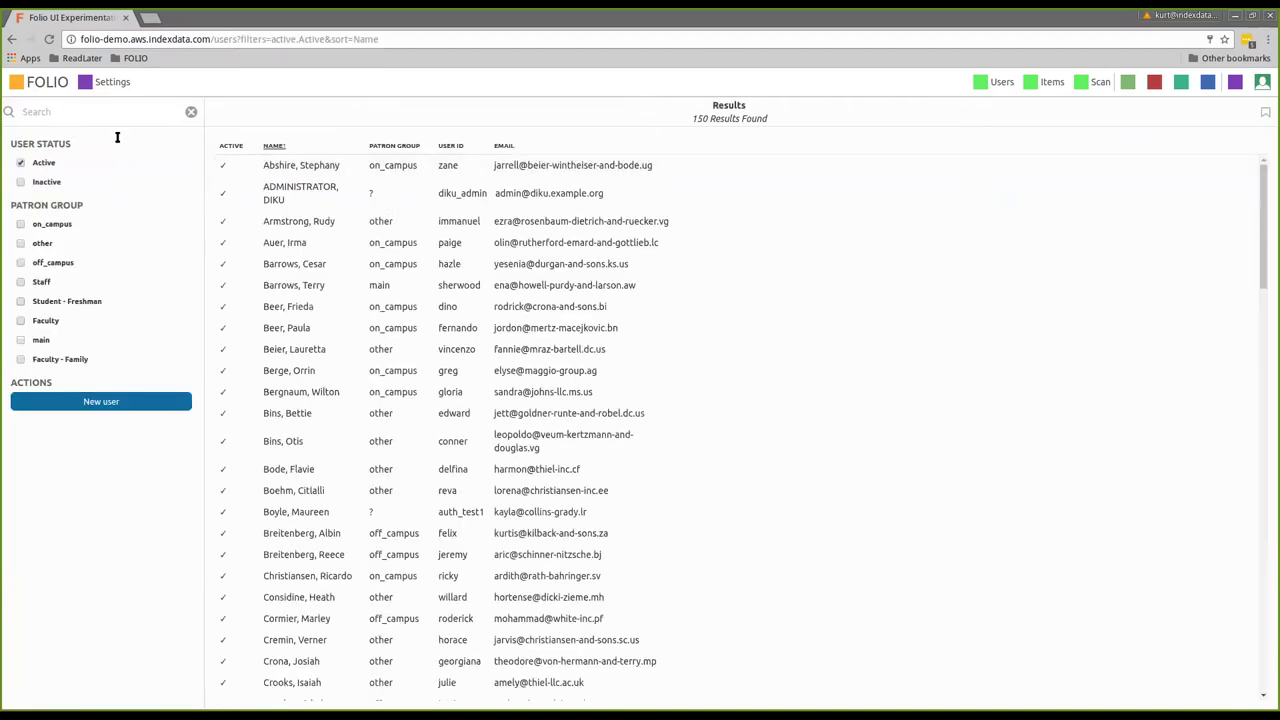
pyautogui.click(88, 110)
pyautogui.write('algy')
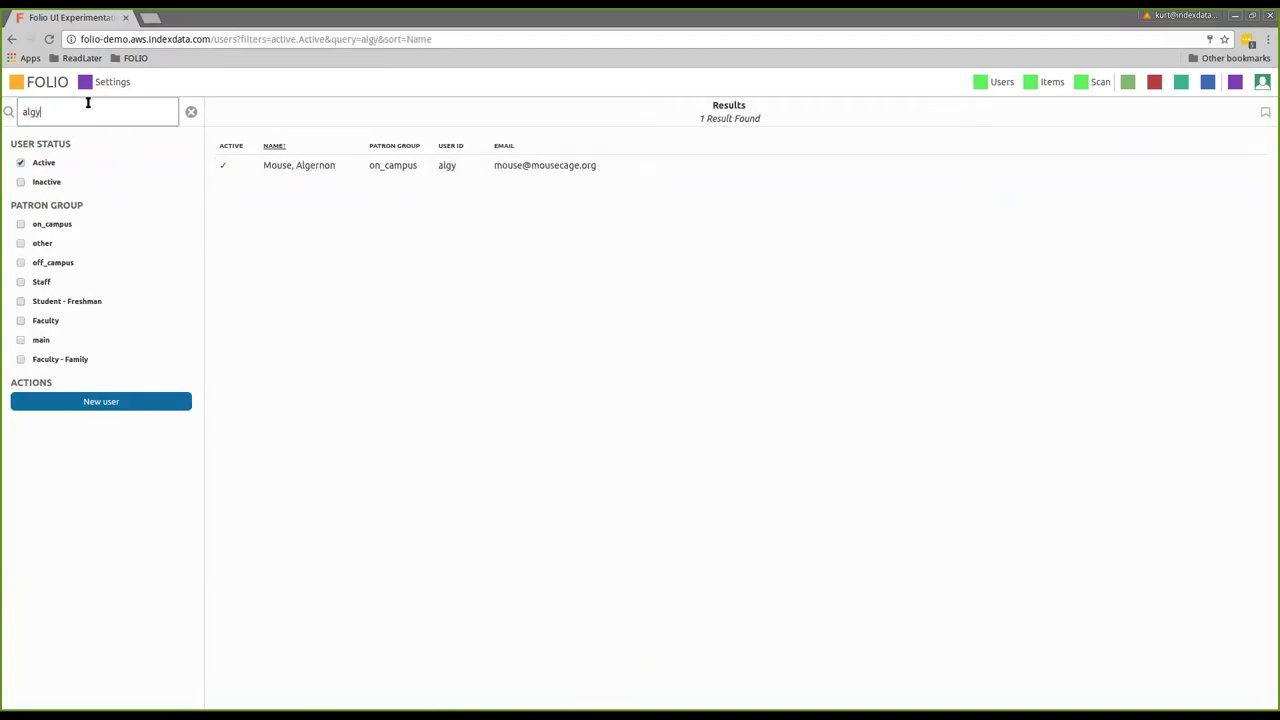
pyautogui.click(344, 164)
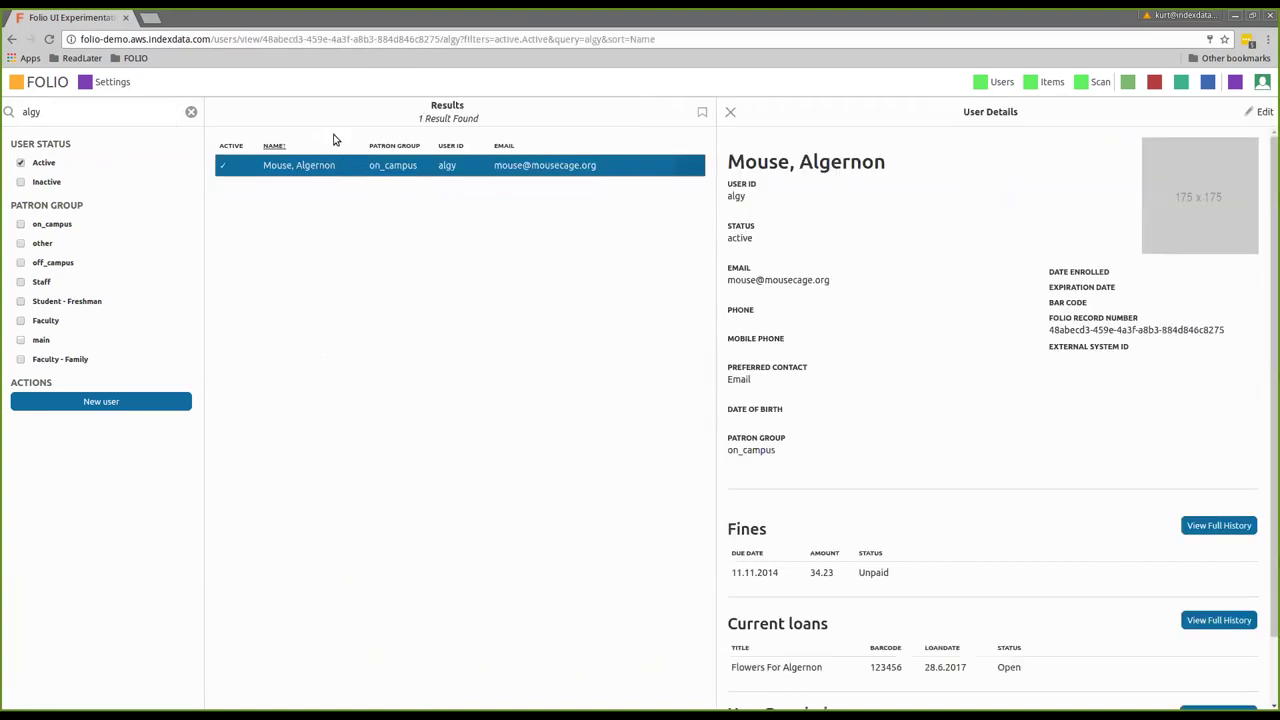
pyautogui.scroll(-2, 961, 418)
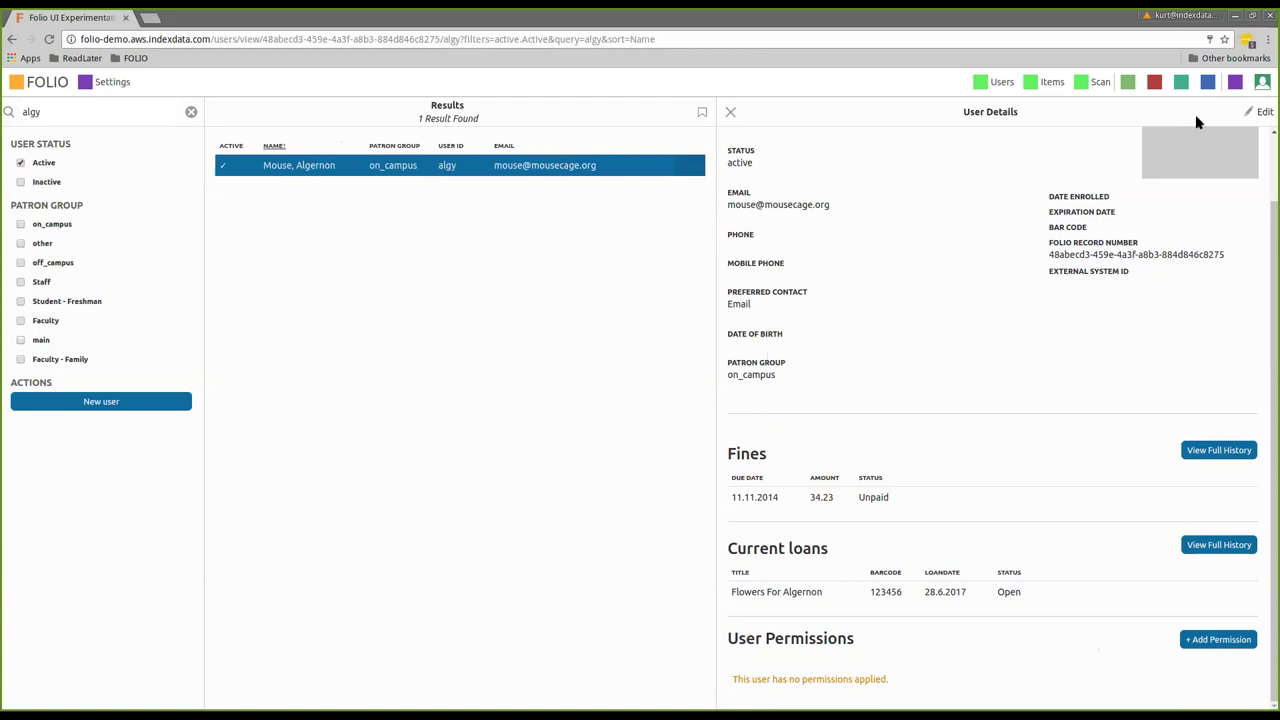
# Log out and sign in with the demo patron's credentials, declining both save-password prompts
pyautogui.click(1262, 82)
pyautogui.click(1231, 141)
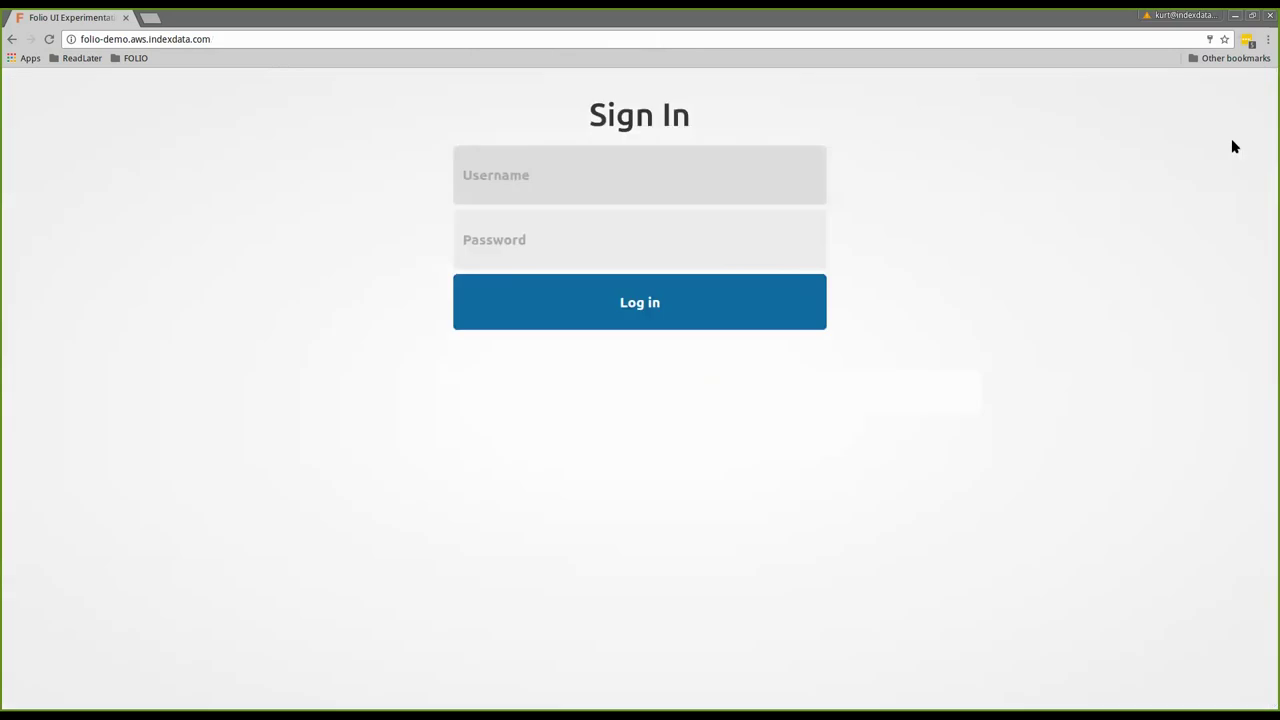
pyautogui.click(567, 190)
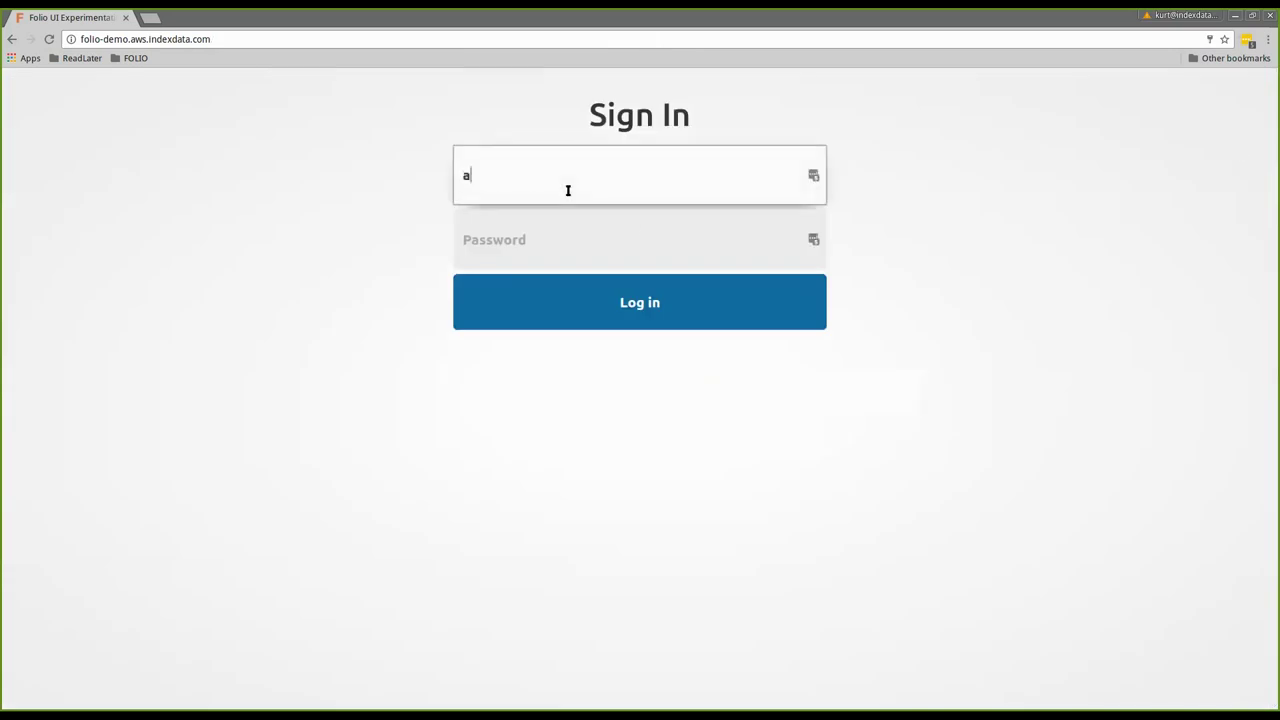
pyautogui.write('lgy')
pyautogui.press('Tab')
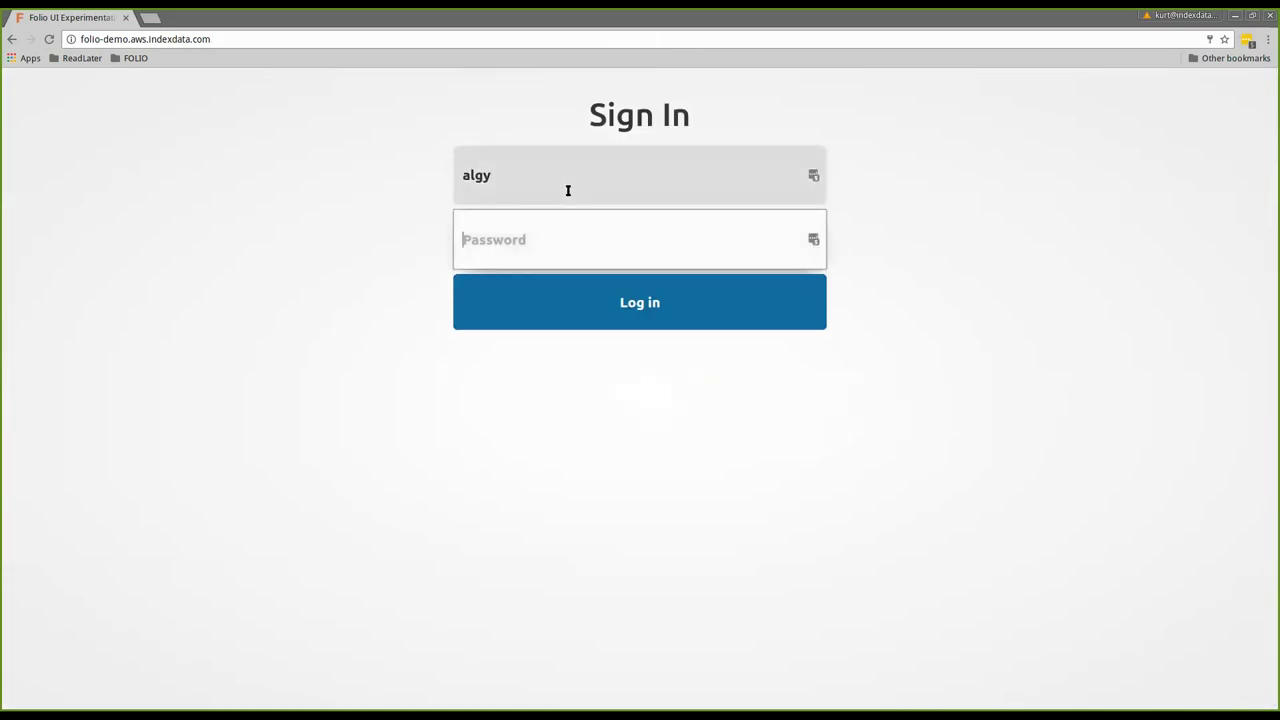
pyautogui.write('•••••••')
pyautogui.press('Return')
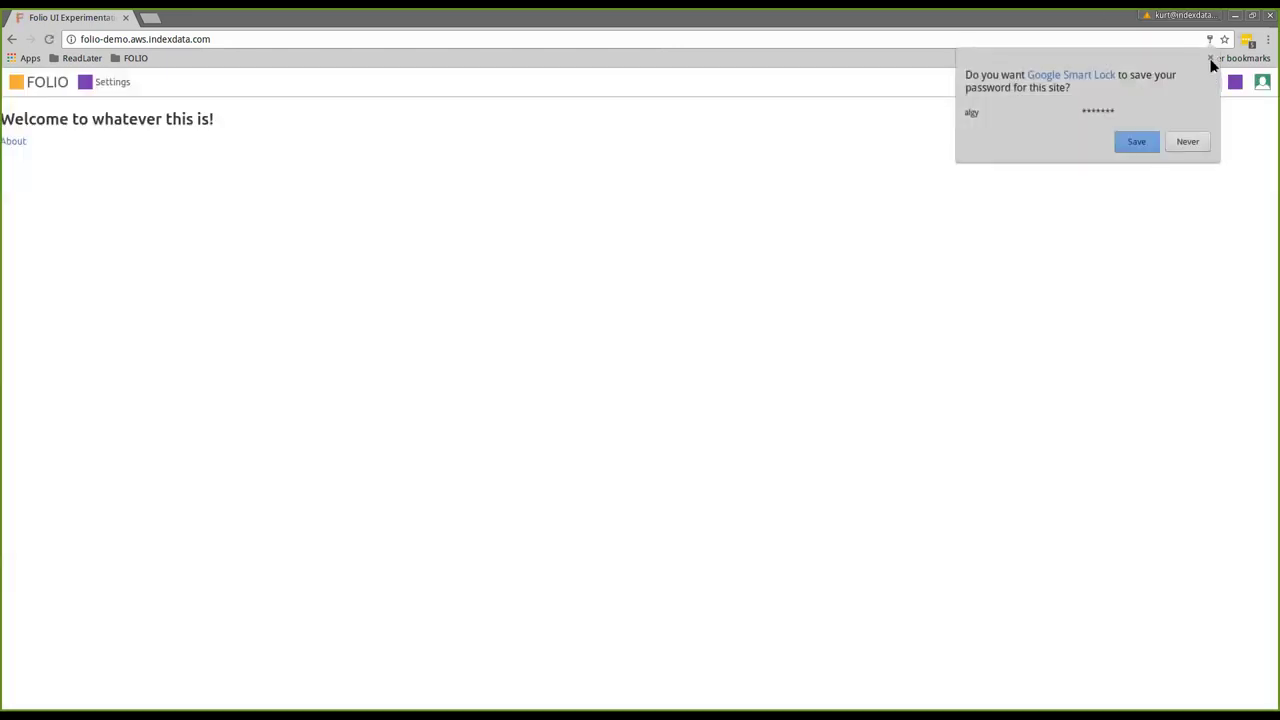
pyautogui.click(1209, 40)
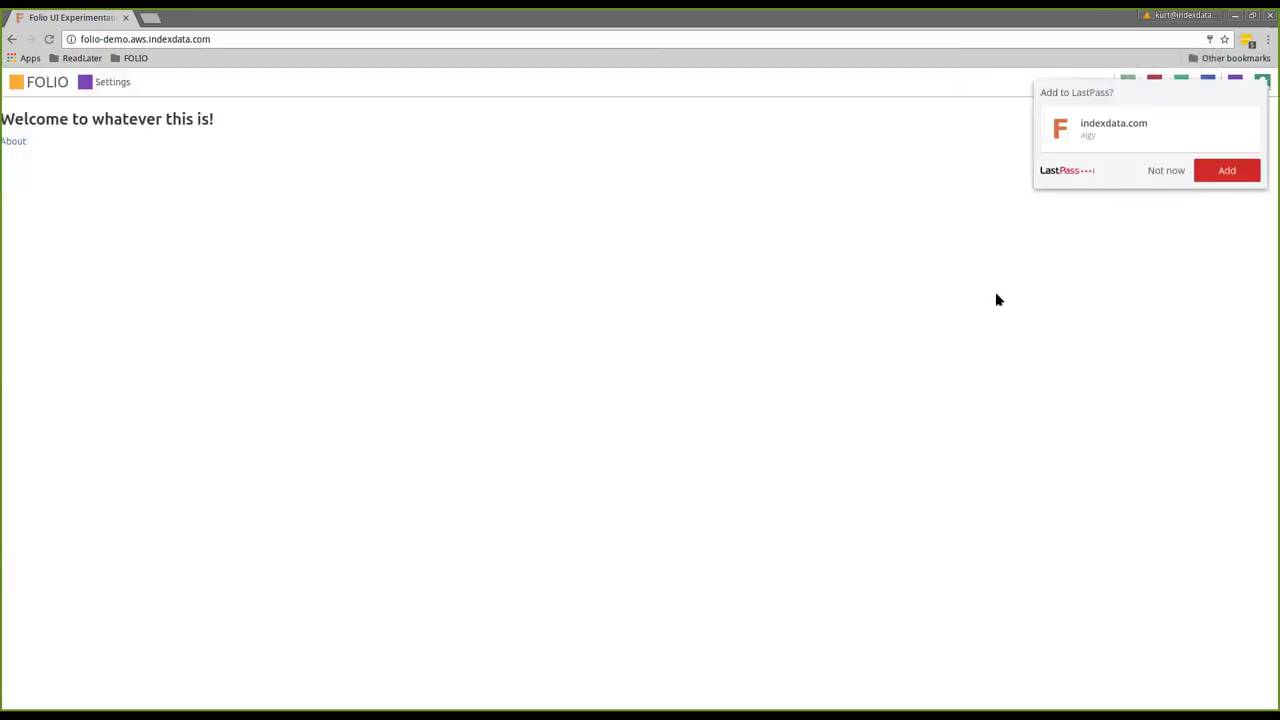
pyautogui.click(1153, 170)
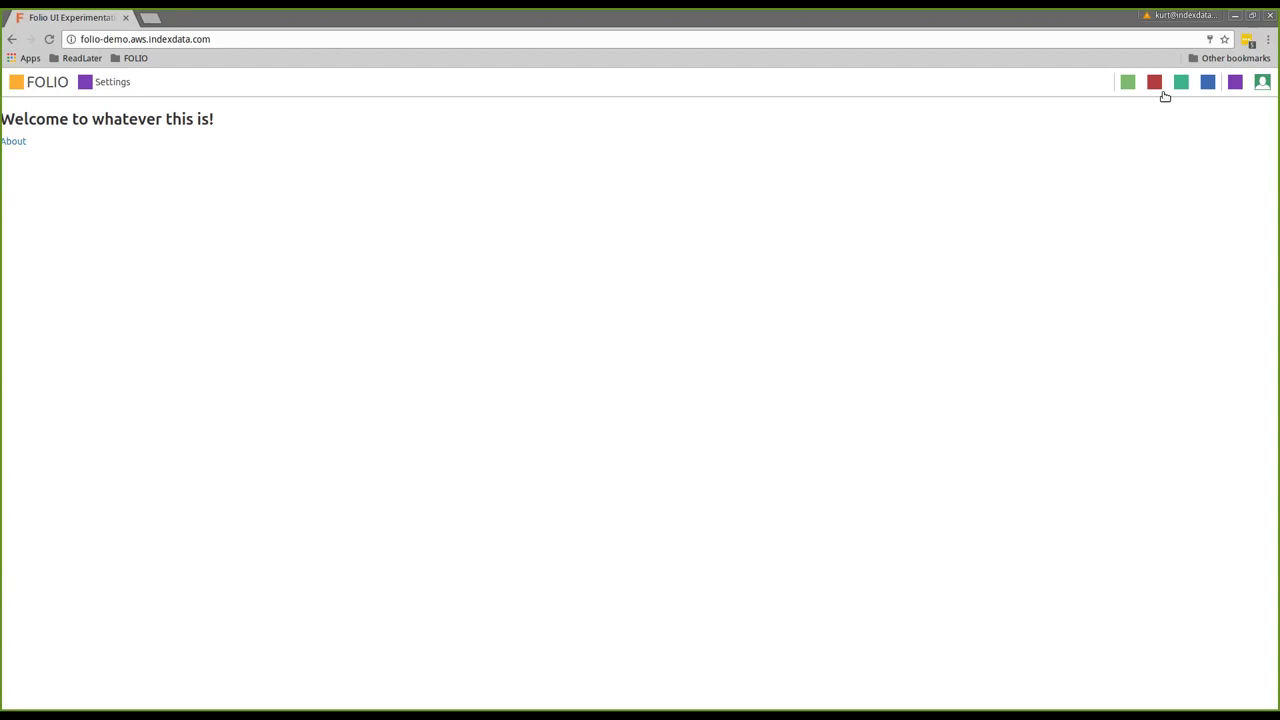
# Log out and sign back in with the administrator username and password
pyautogui.click(1262, 83)
pyautogui.click(1158, 142)
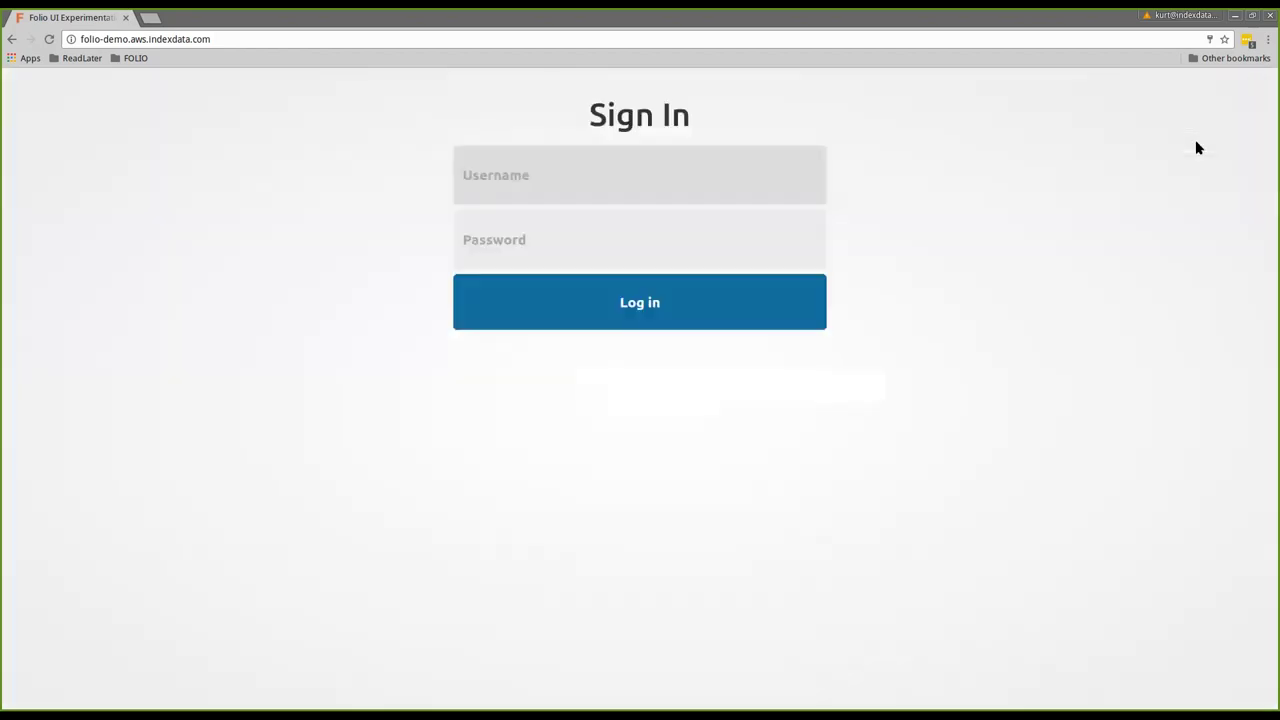
pyautogui.click(660, 162)
pyautogui.write('a')
pyautogui.press('BackSpace')
pyautogui.write('diku_admin')
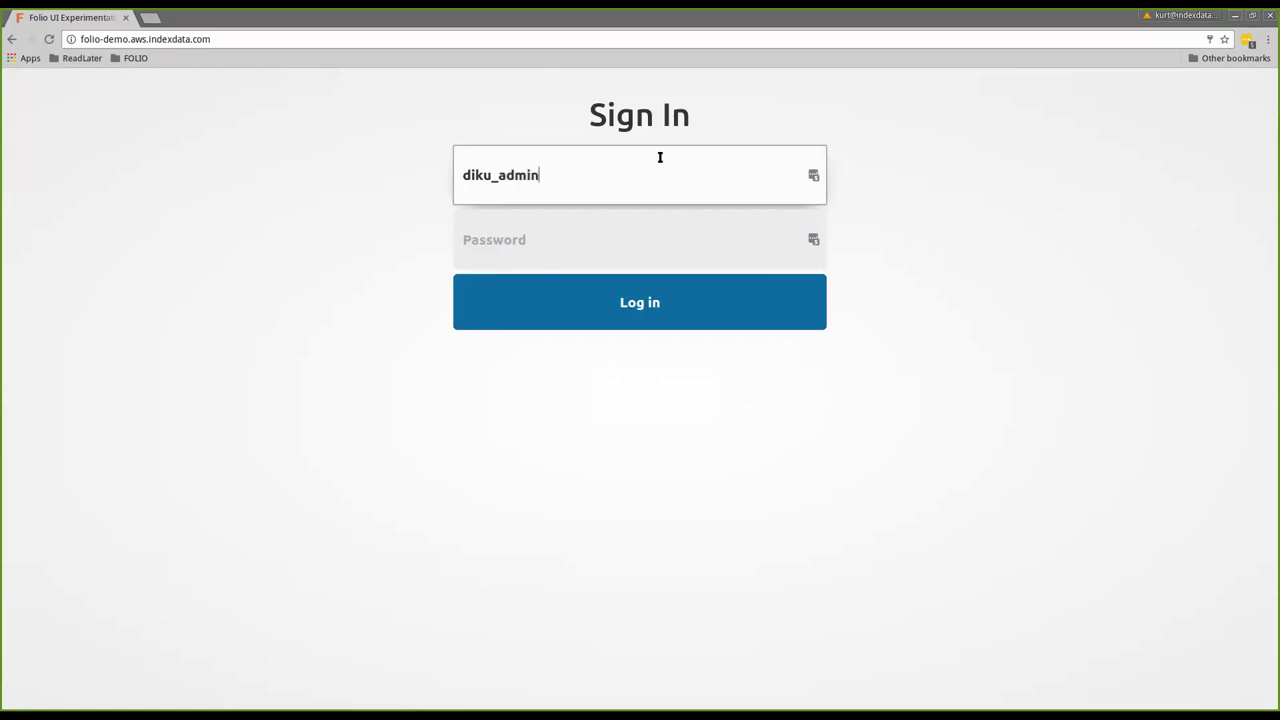
pyautogui.press('Tab')
pyautogui.write('admin')
pyautogui.press('Return')
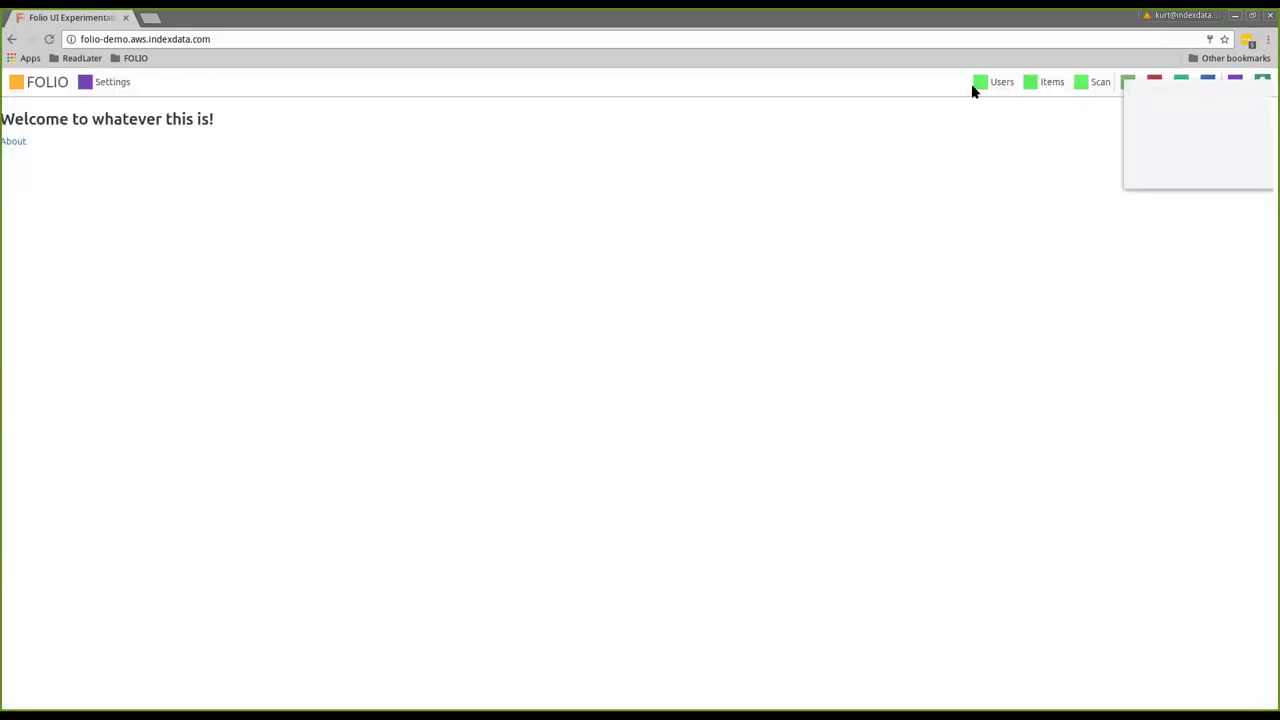
# Search Users for 'alg' and open the patron's details down to User Permissions
pyautogui.click(1158, 170)
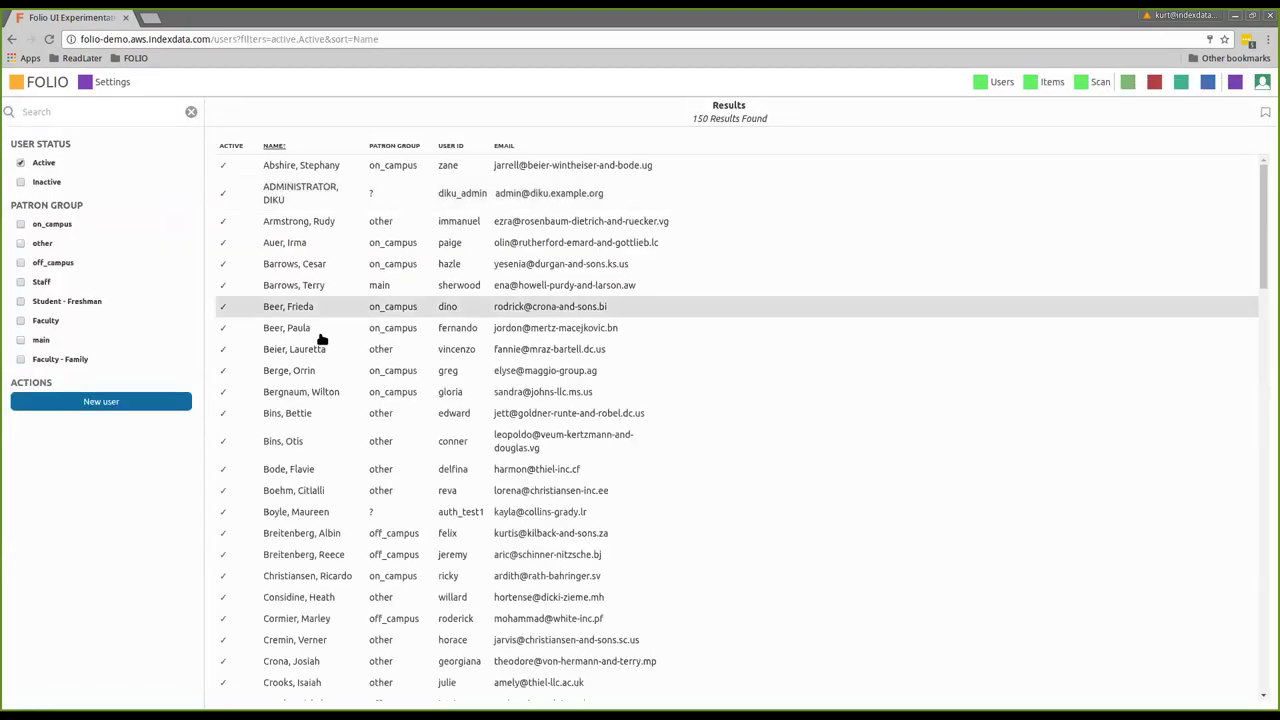
pyautogui.scroll(-1, 314, 400)
pyautogui.scroll(1, 300, 330)
pyautogui.click(99, 110)
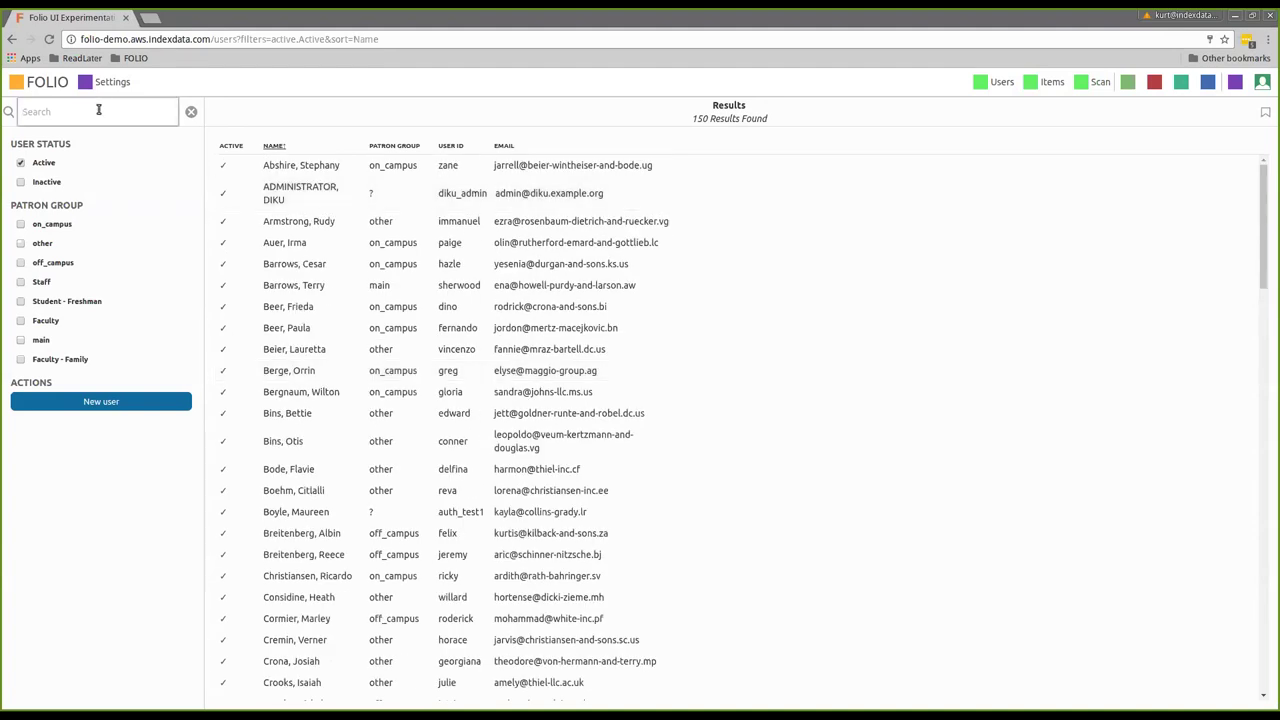
pyautogui.write('alg')
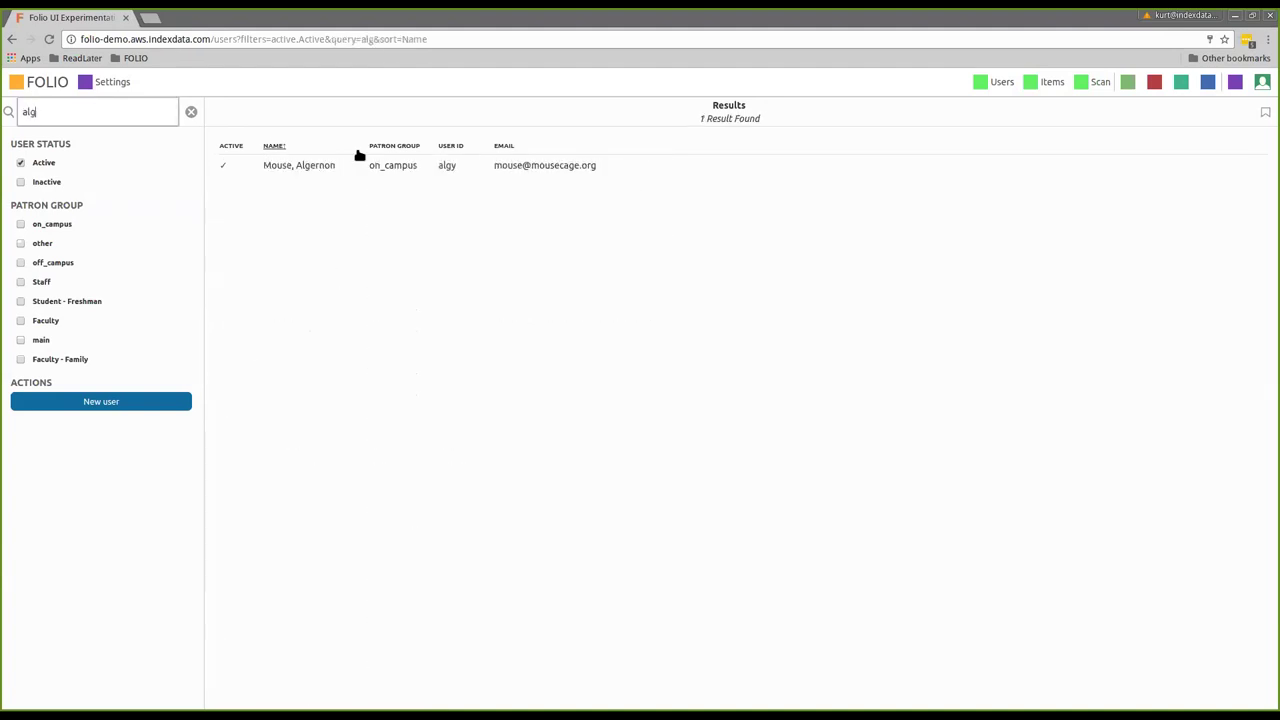
pyautogui.click(332, 167)
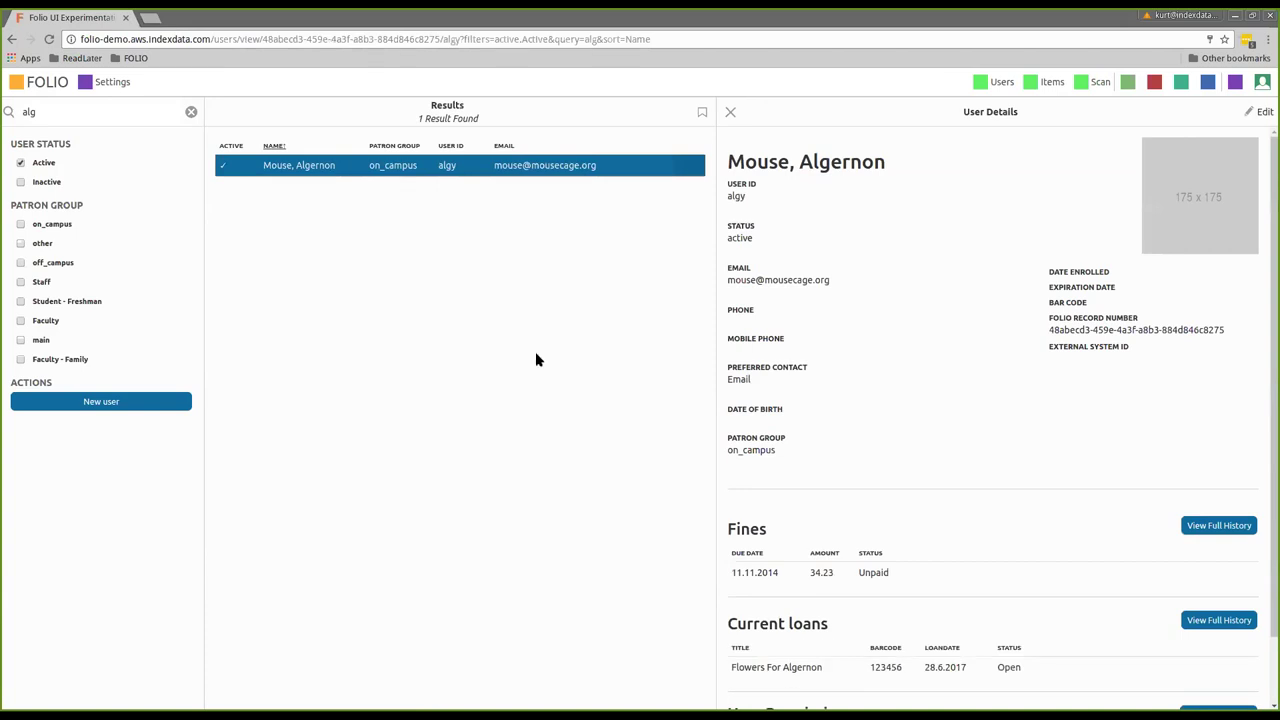
pyautogui.scroll(-2, 843, 369)
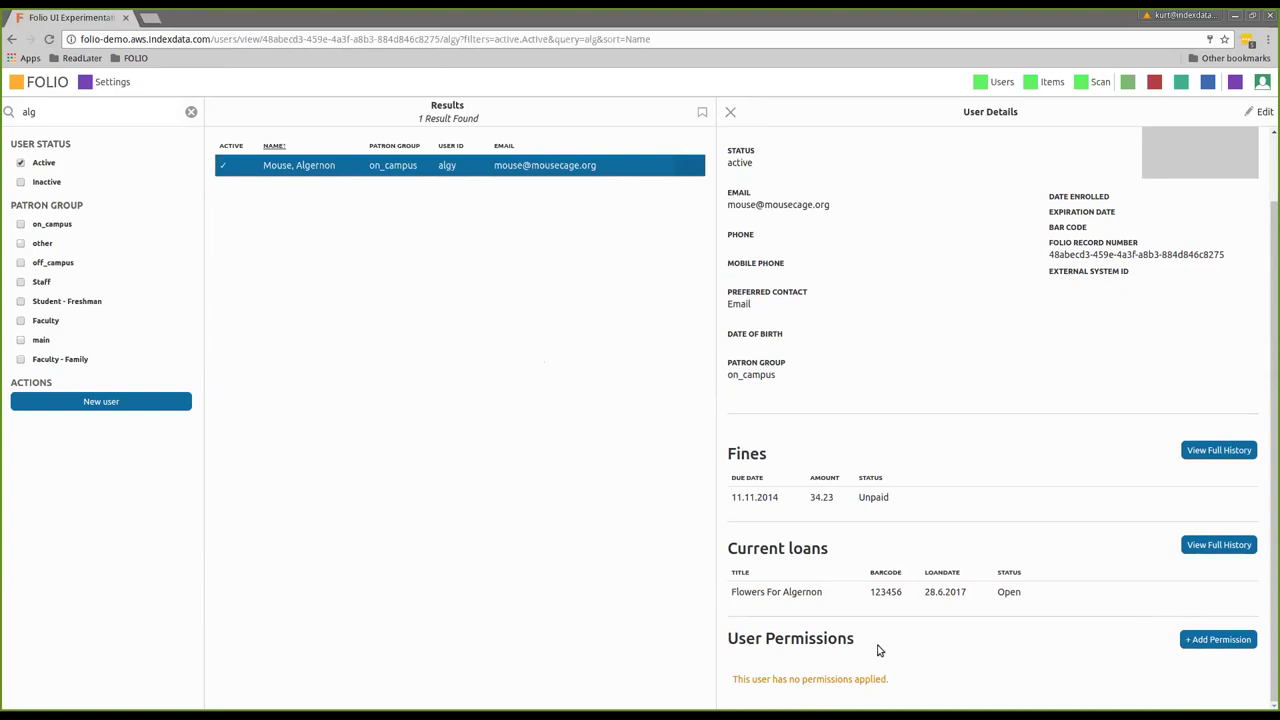
# Grant the user circulation module - all permissions and Inventory - all permissions
pyautogui.click(1223, 643)
pyautogui.scroll(-2, 1043, 652)
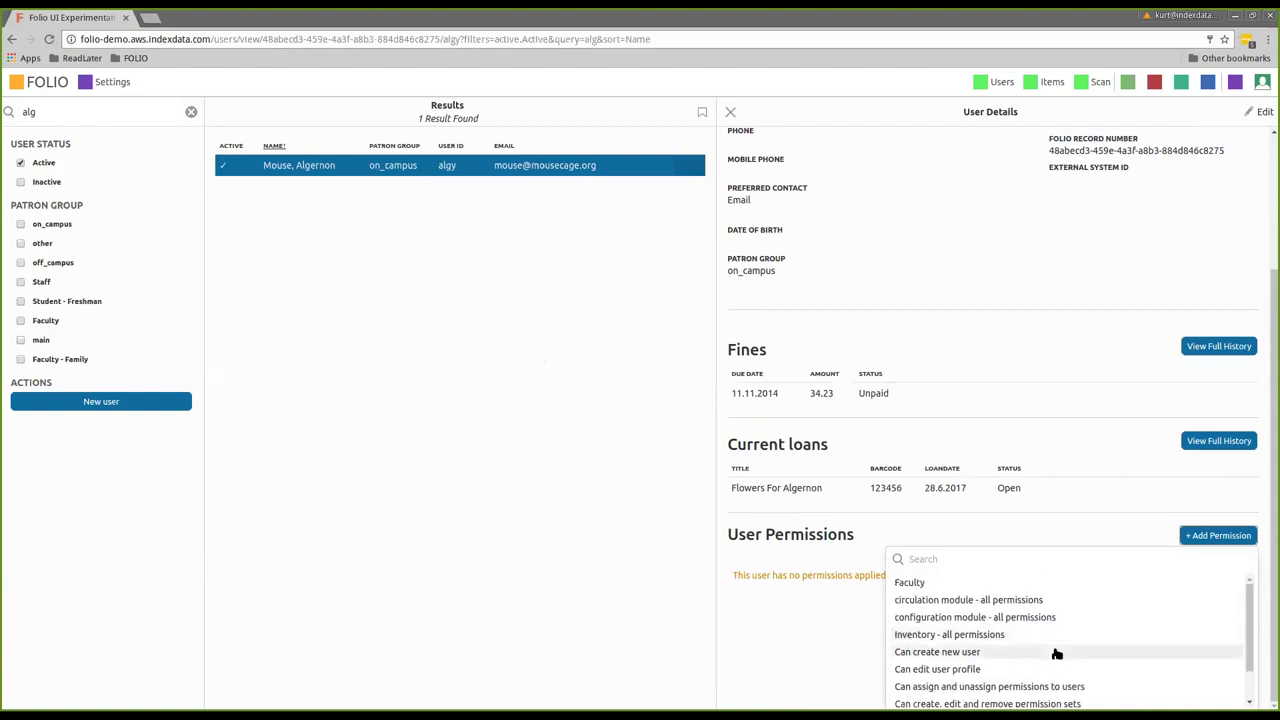
pyautogui.scroll(-1, 1055, 654)
pyautogui.scroll(1, 1057, 654)
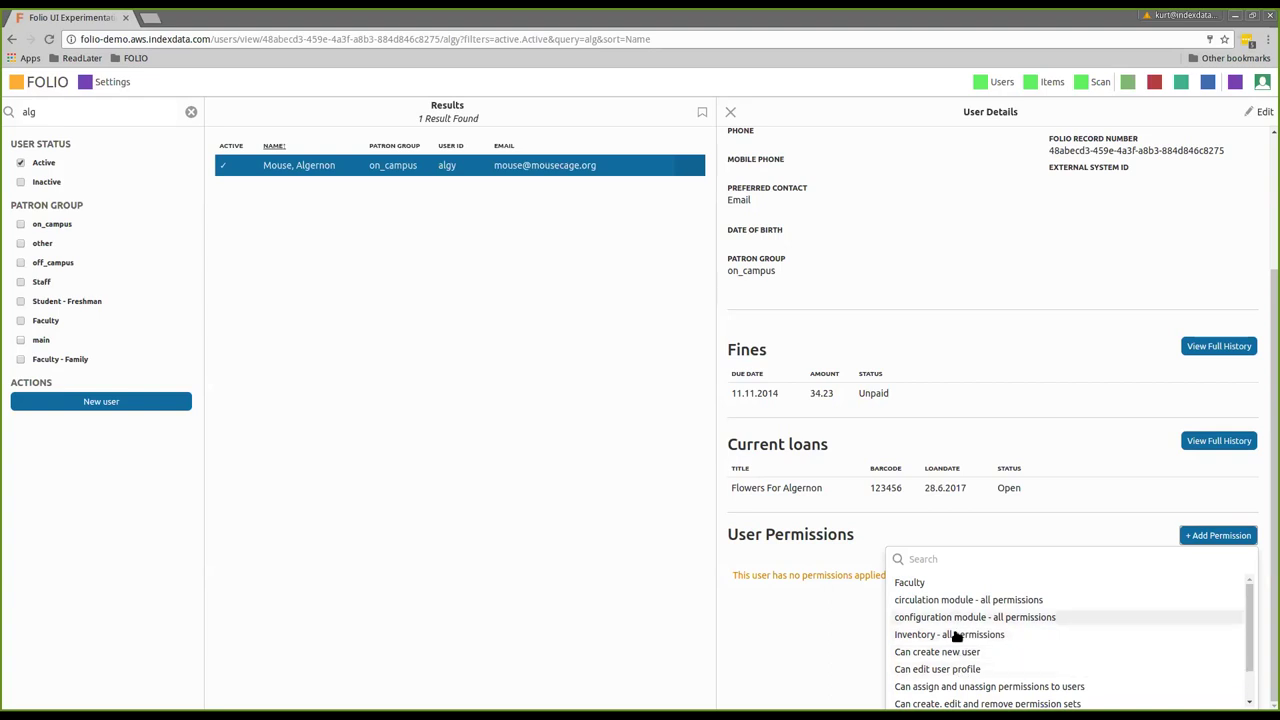
pyautogui.click(945, 600)
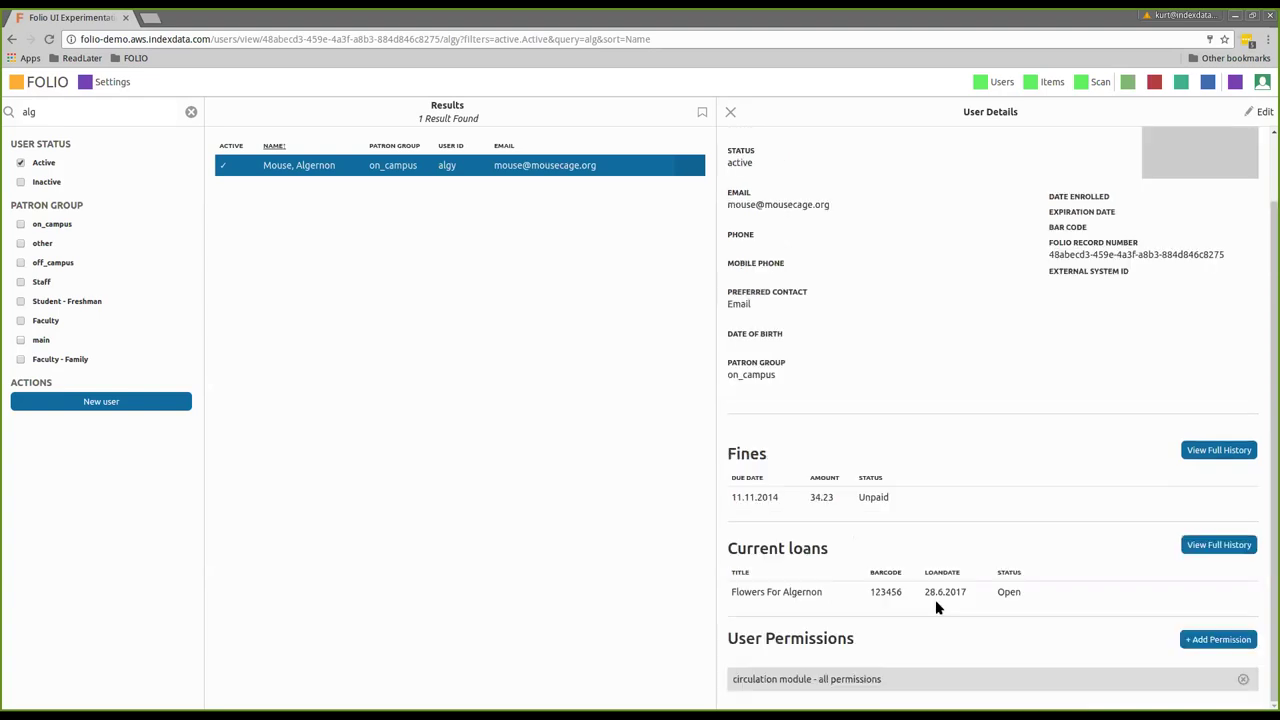
pyautogui.click(1194, 645)
pyautogui.scroll(-3, 1049, 646)
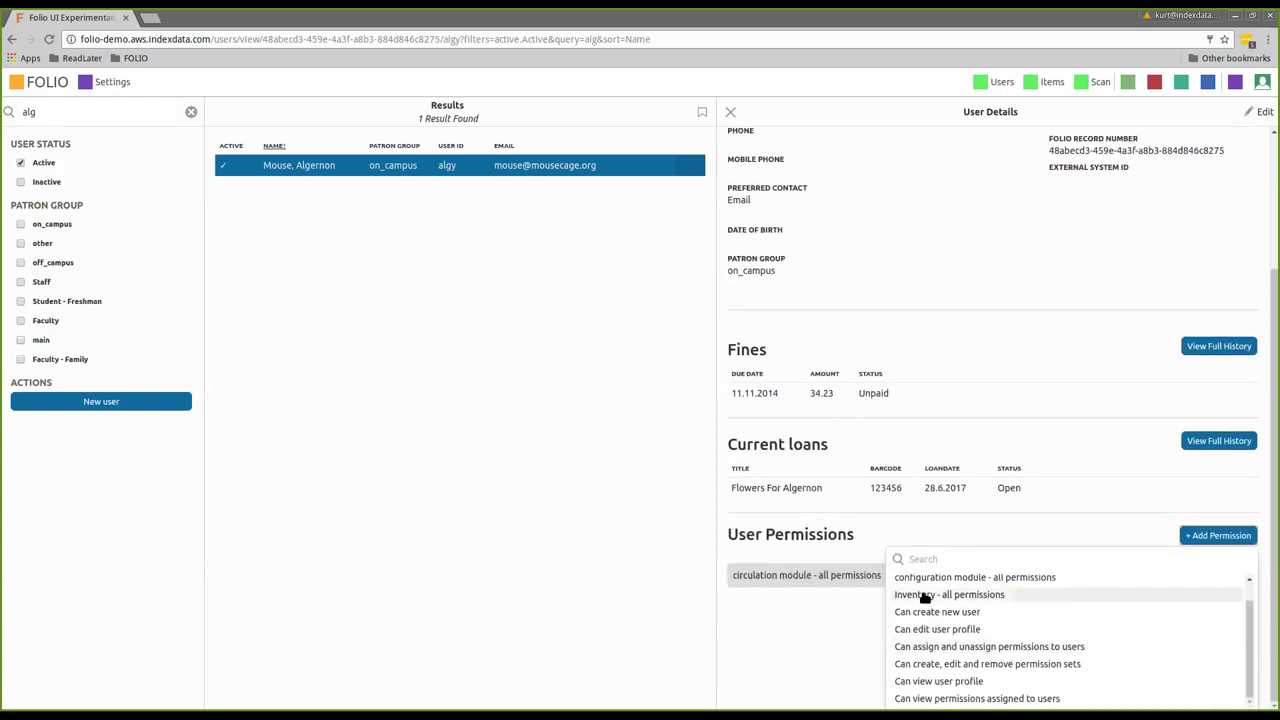
pyautogui.click(925, 597)
# Add the Can create new user and Can view user profile permissions
pyautogui.click(1214, 612)
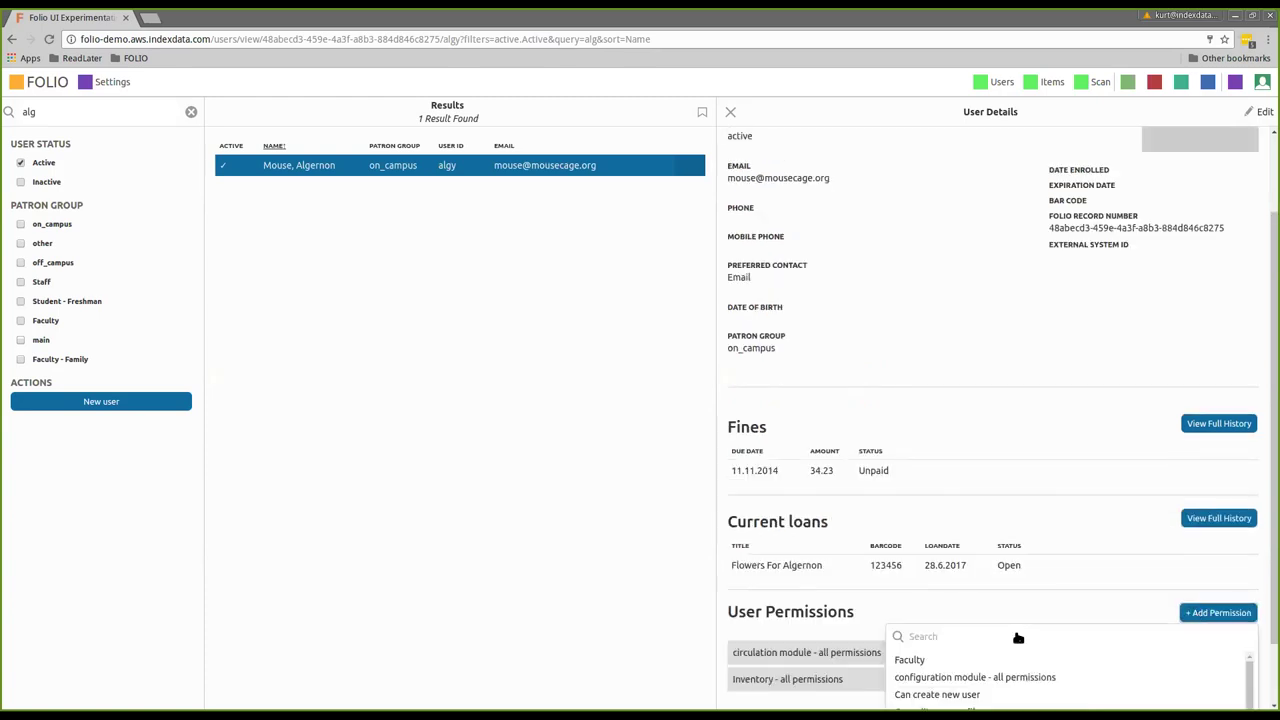
pyautogui.scroll(-2, 1018, 637)
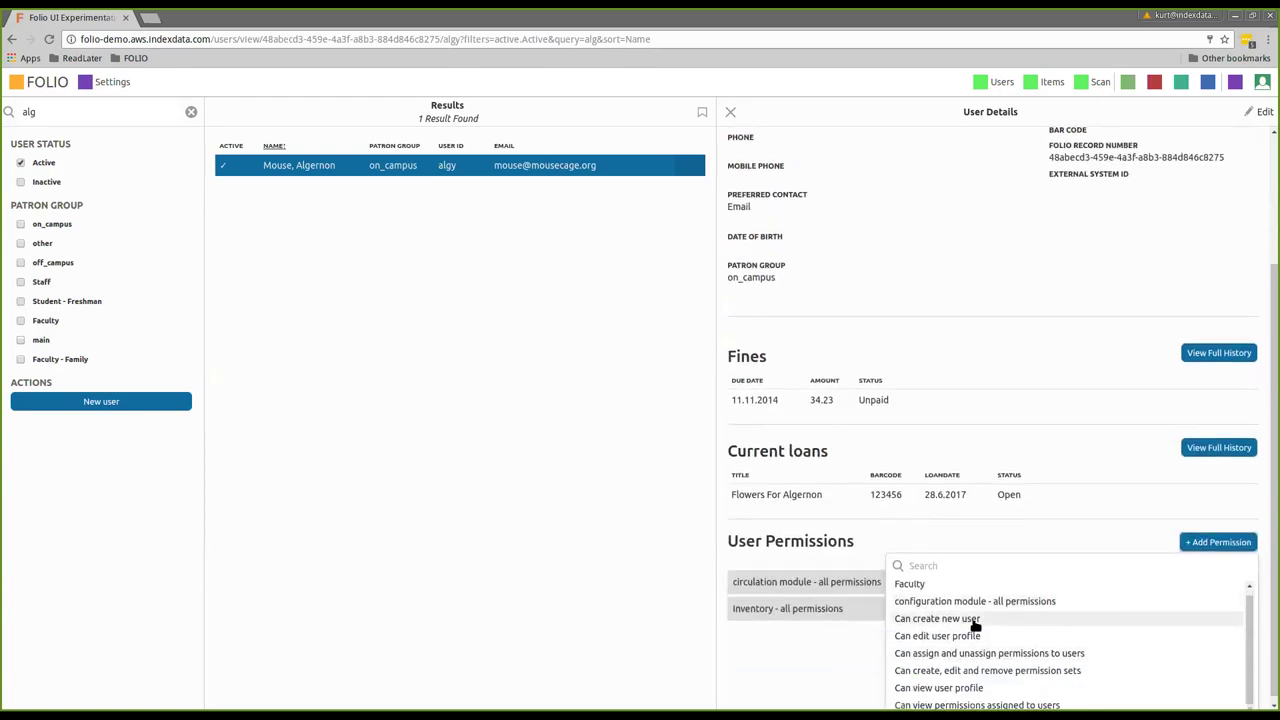
pyautogui.click(974, 620)
pyautogui.click(1190, 590)
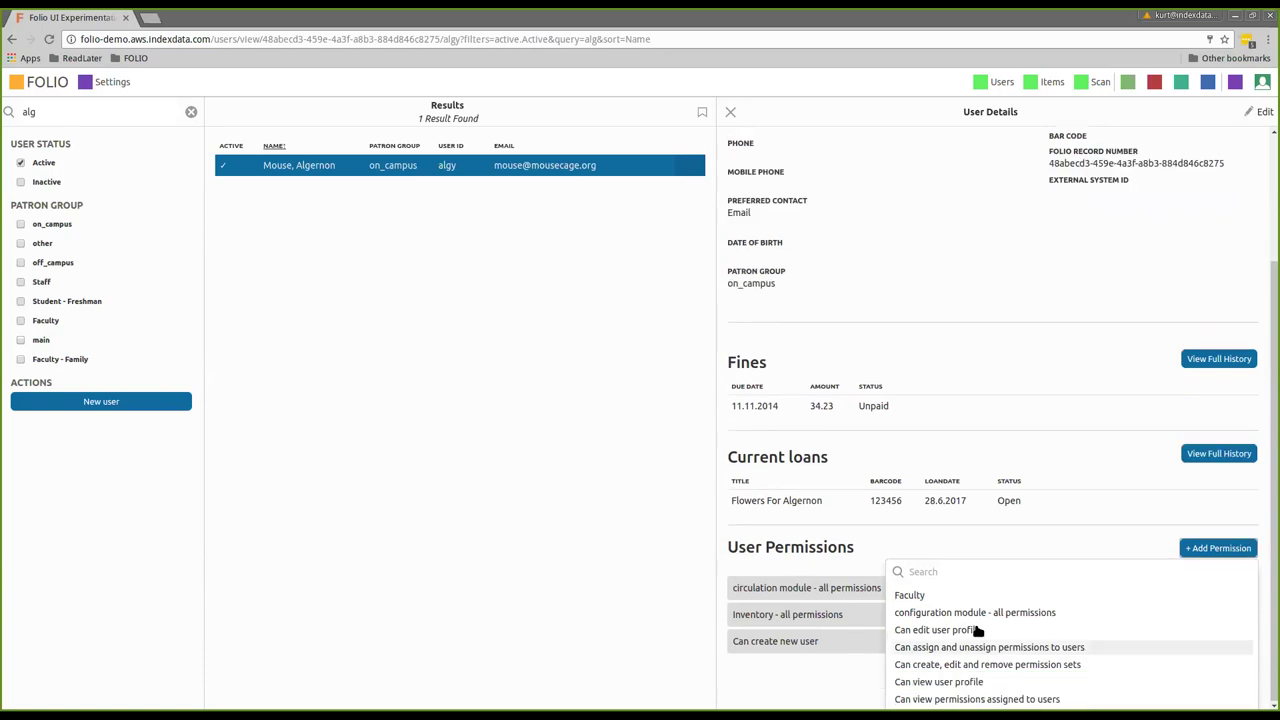
pyautogui.click(973, 684)
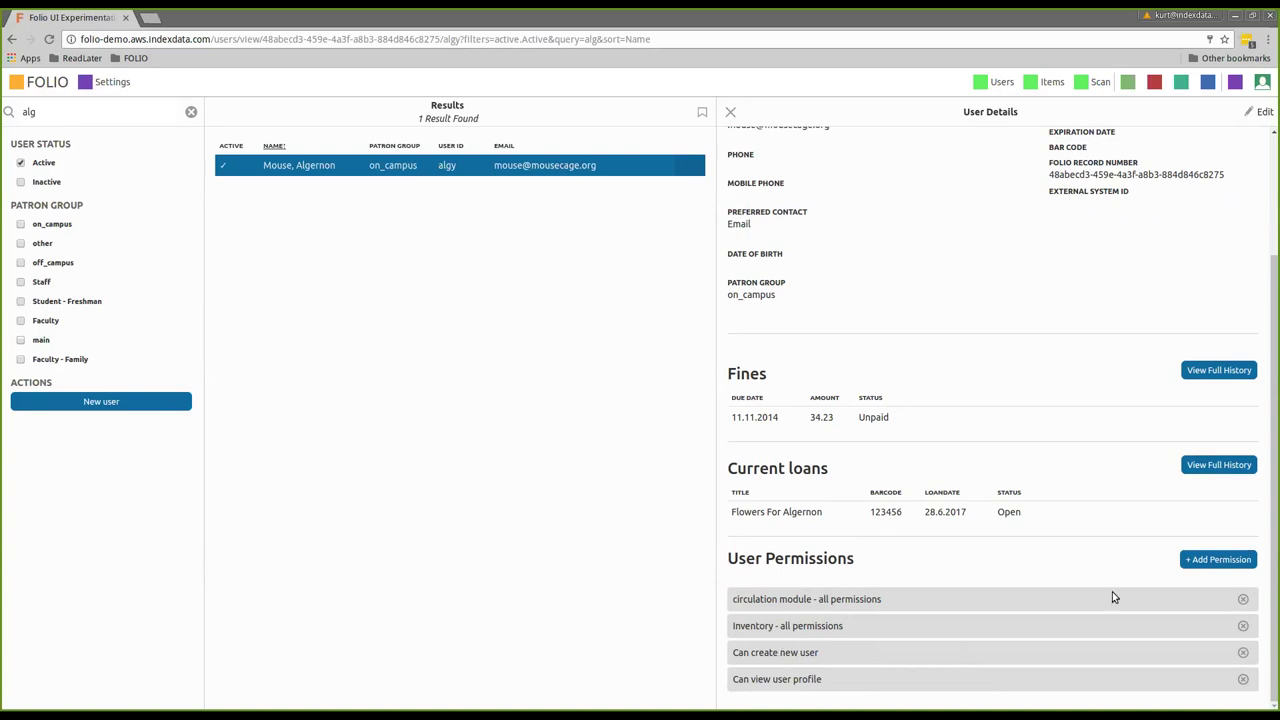
pyautogui.click(1232, 567)
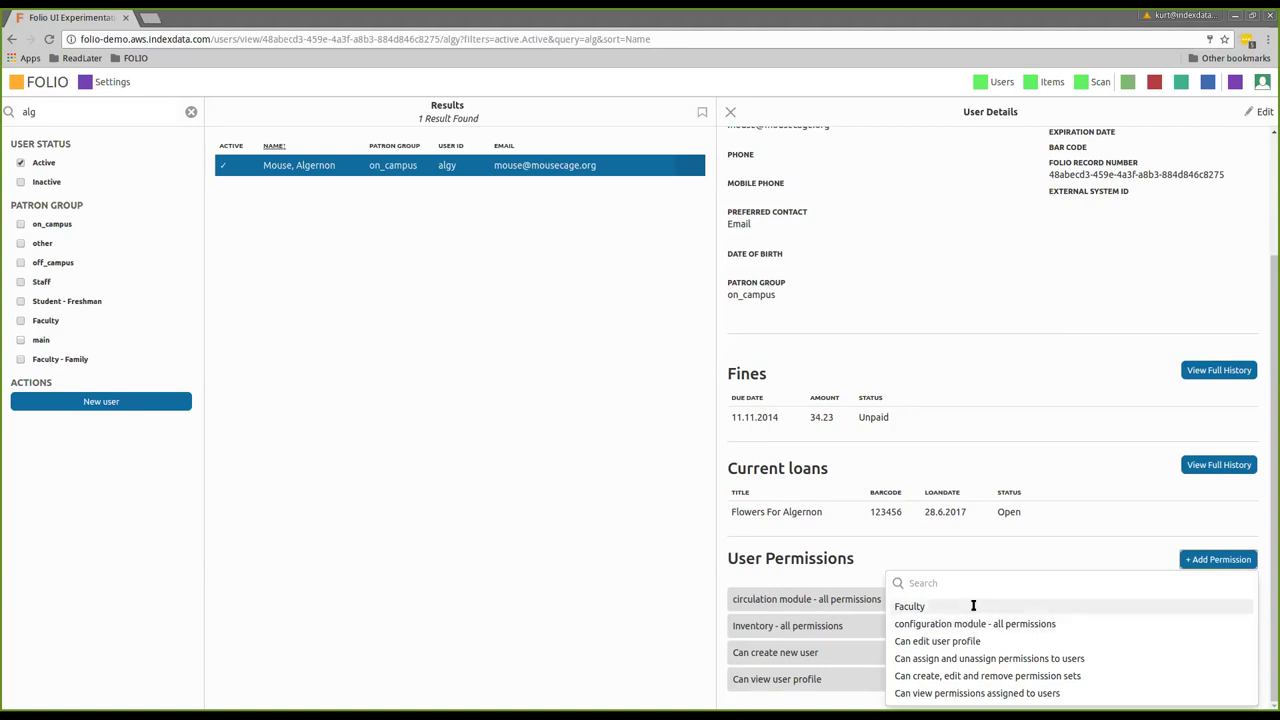
pyautogui.click(994, 444)
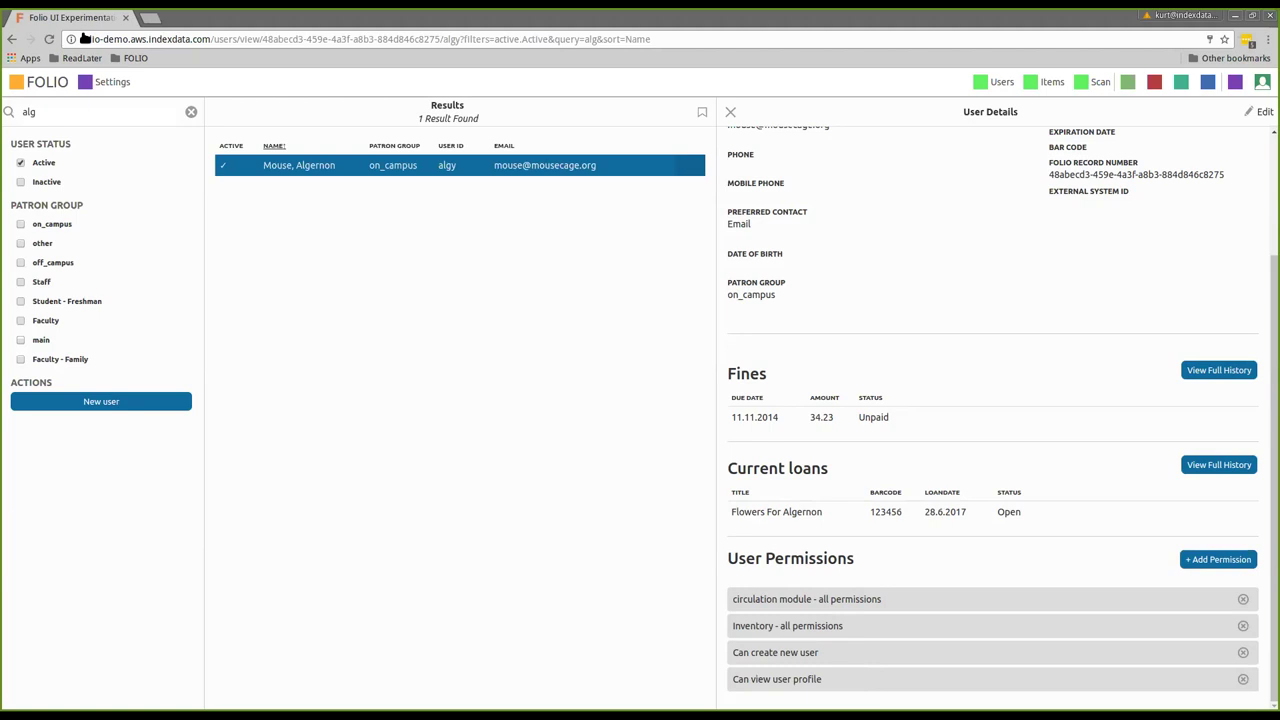
# Review the Faculty permission set under Settings > Users > Permission sets
pyautogui.click(111, 92)
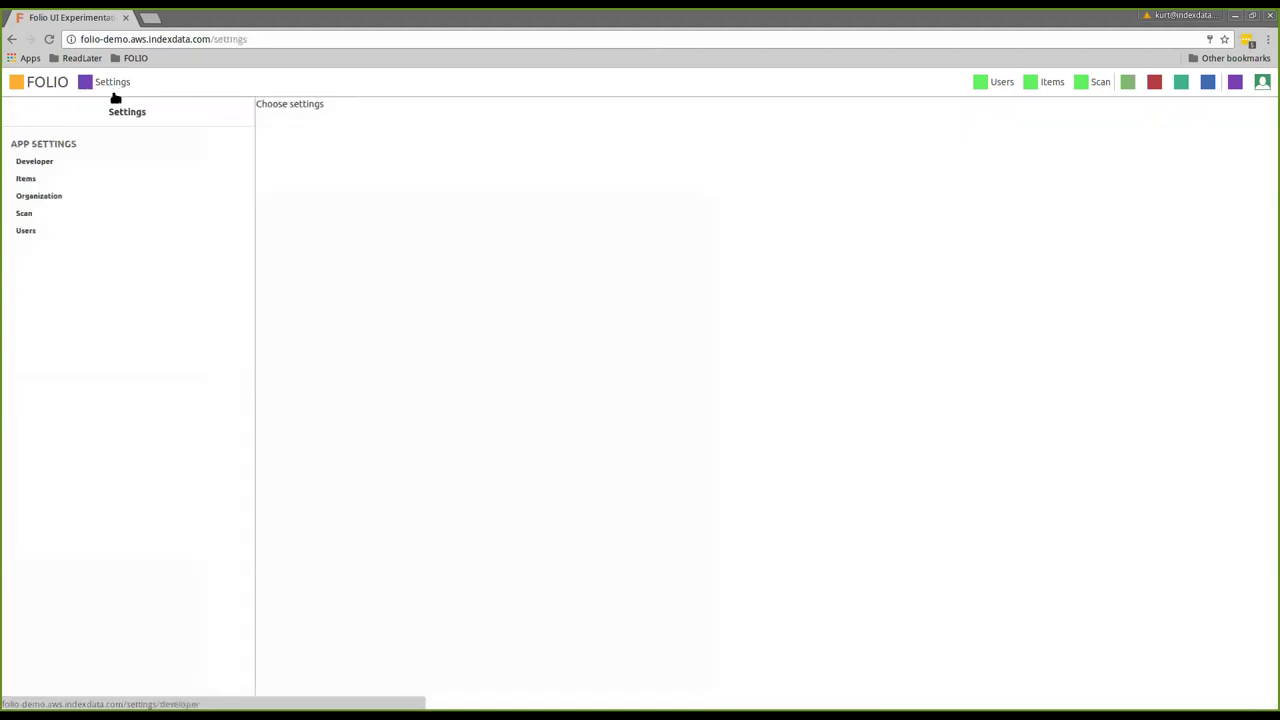
pyautogui.click(35, 230)
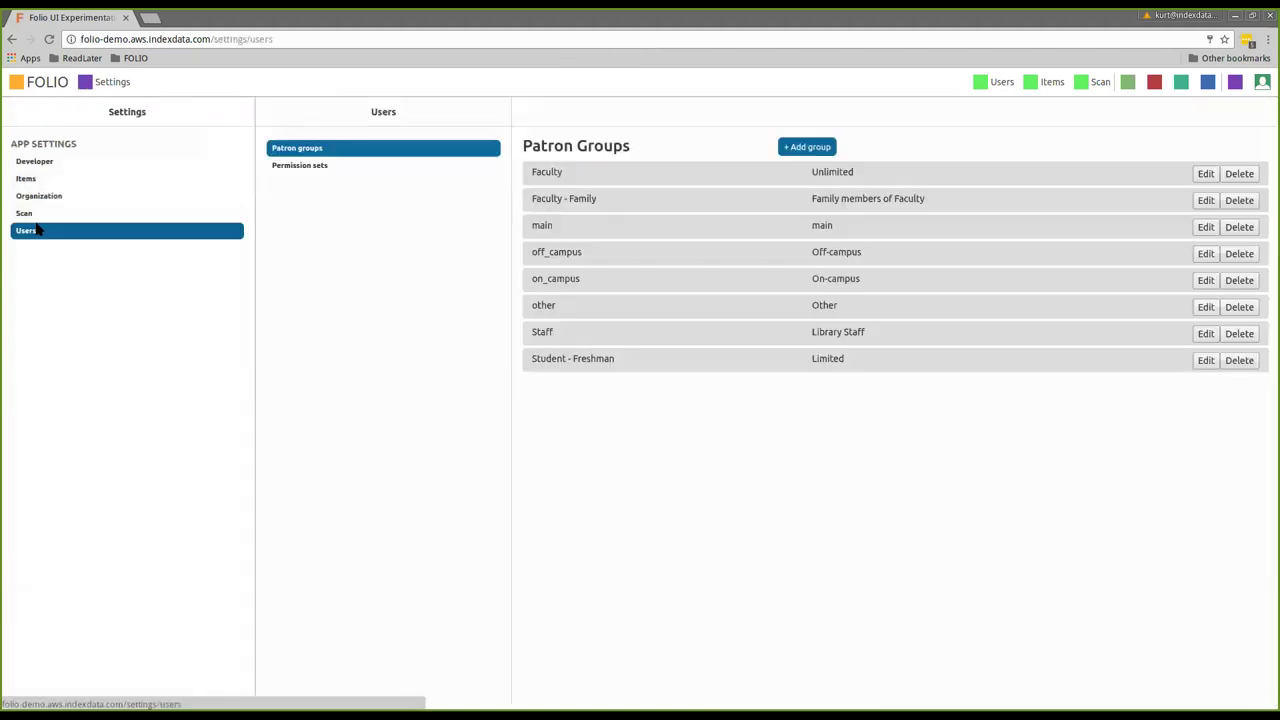
pyautogui.click(285, 165)
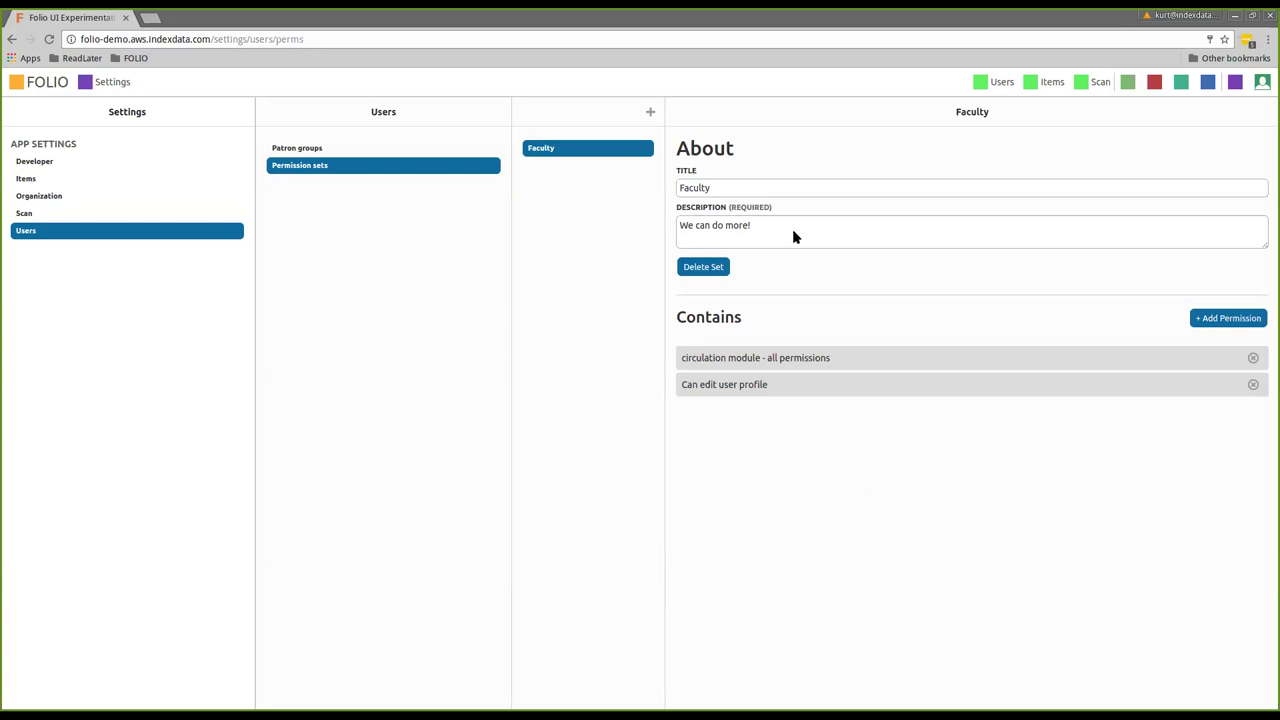
pyautogui.click(1262, 83)
# Log out of the administrator account and sign in with the demo patron's credentials
pyautogui.click(1231, 143)
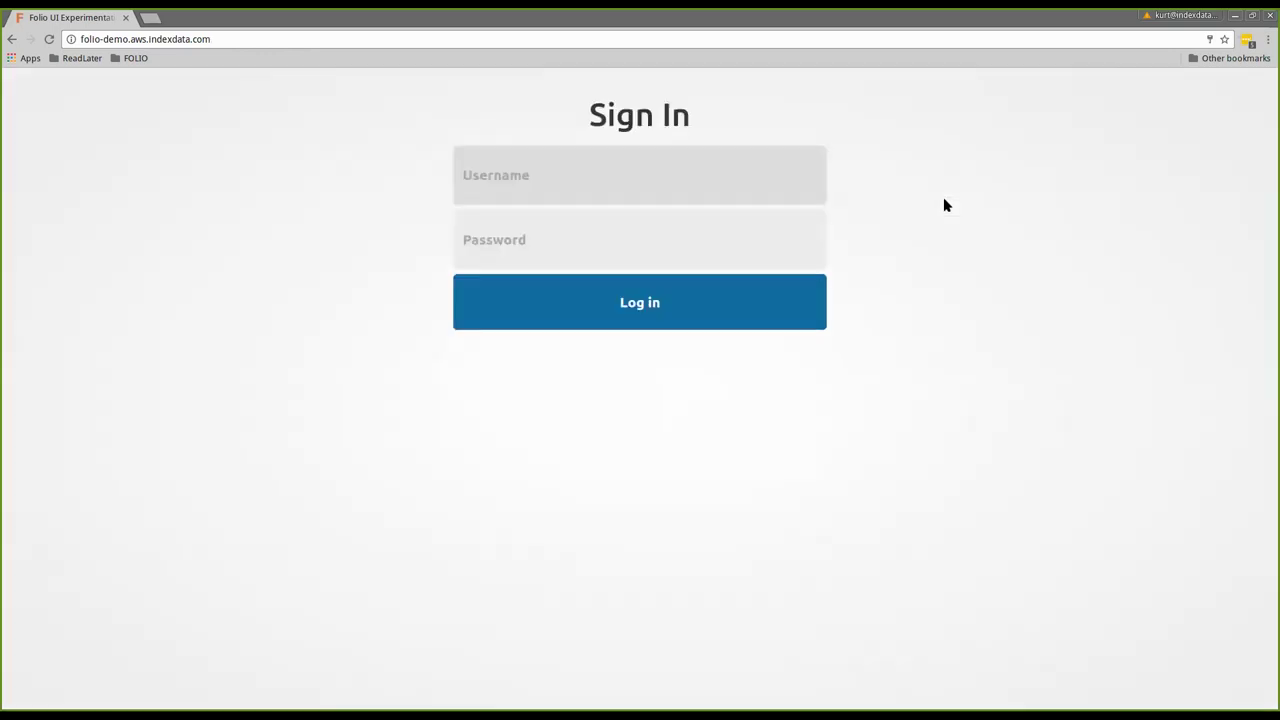
pyautogui.click(631, 196)
pyautogui.write('algy')
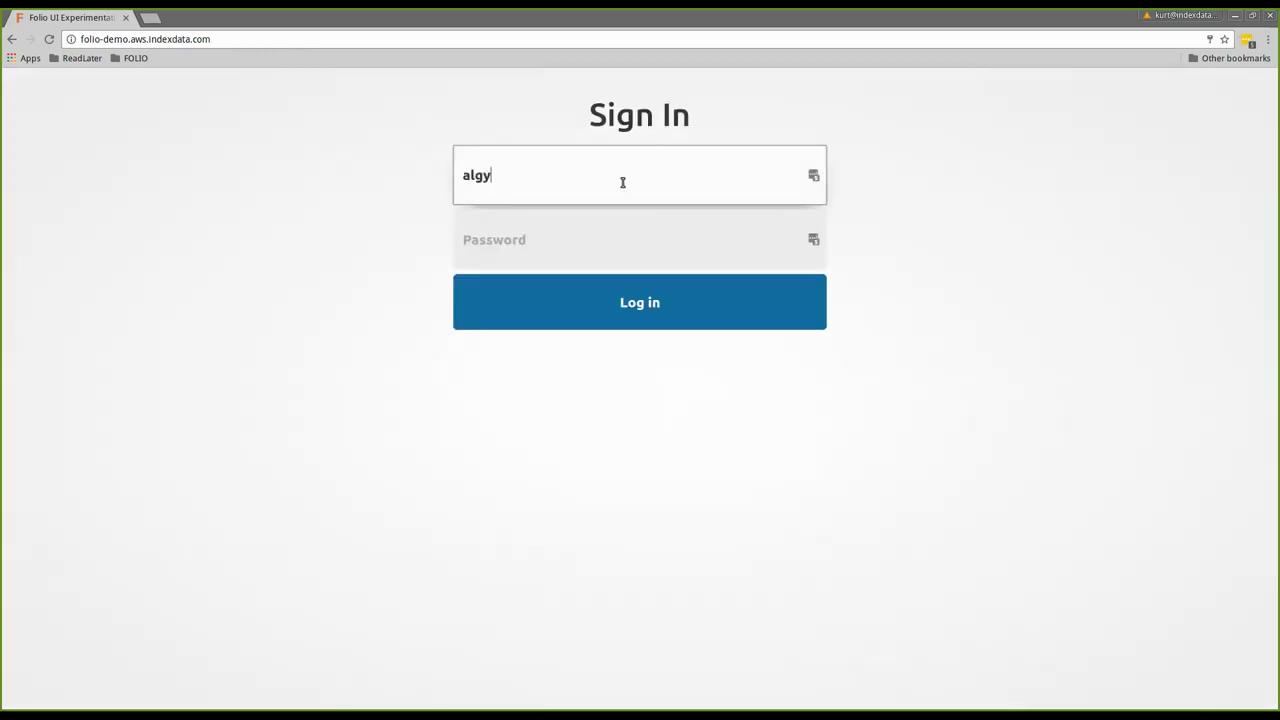
pyautogui.press('Tab')
pyautogui.write('*******')
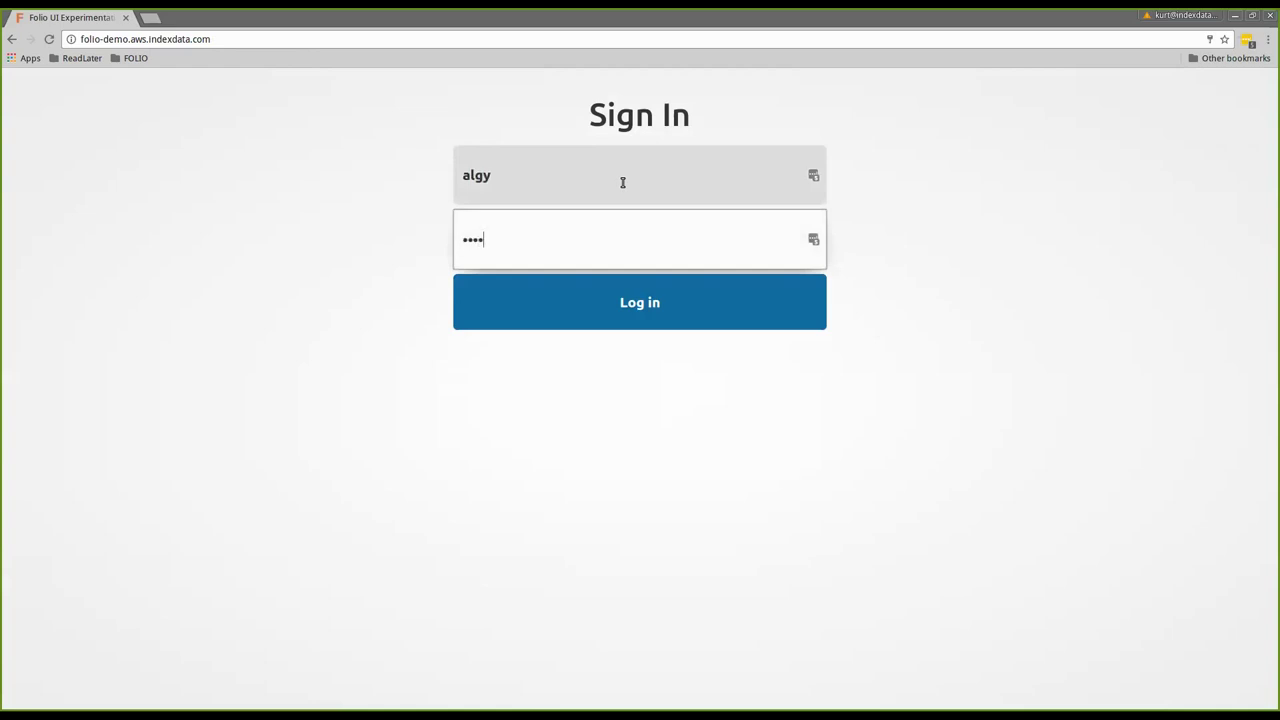
pyautogui.press('Return')
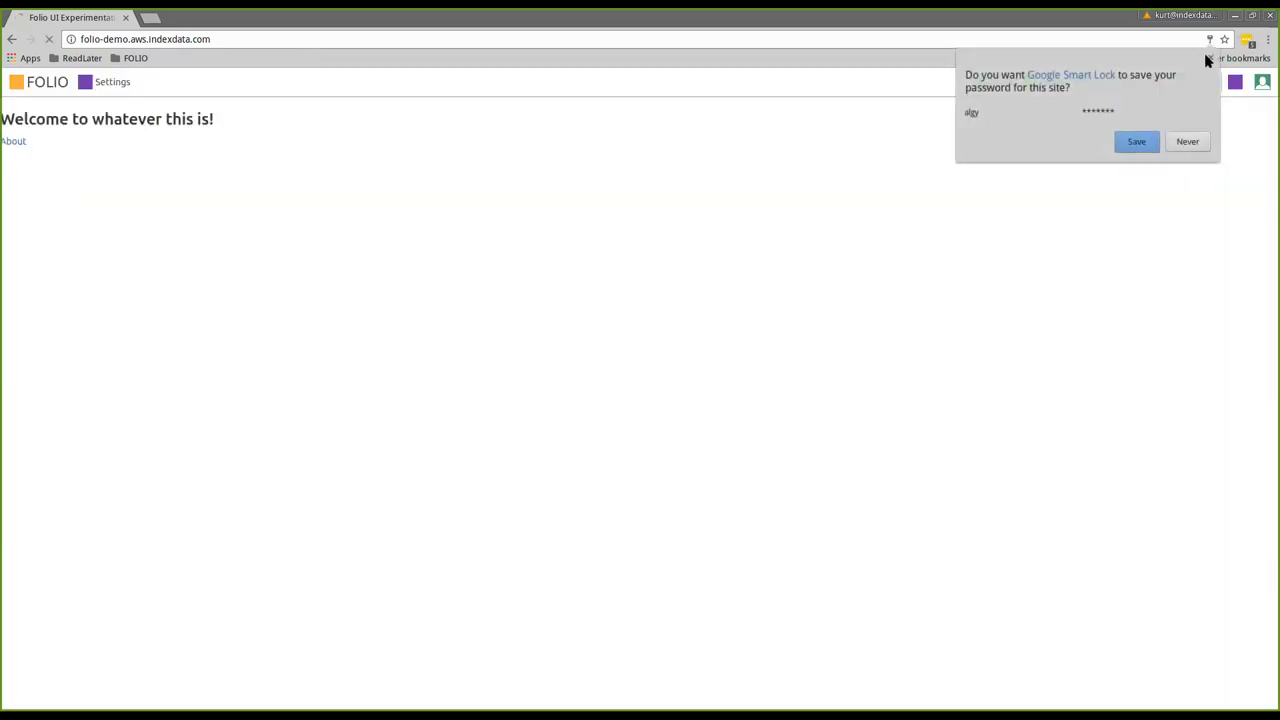
# Decline the save-password prompts and view the Items list of 16 catalogued items
pyautogui.click(1206, 56)
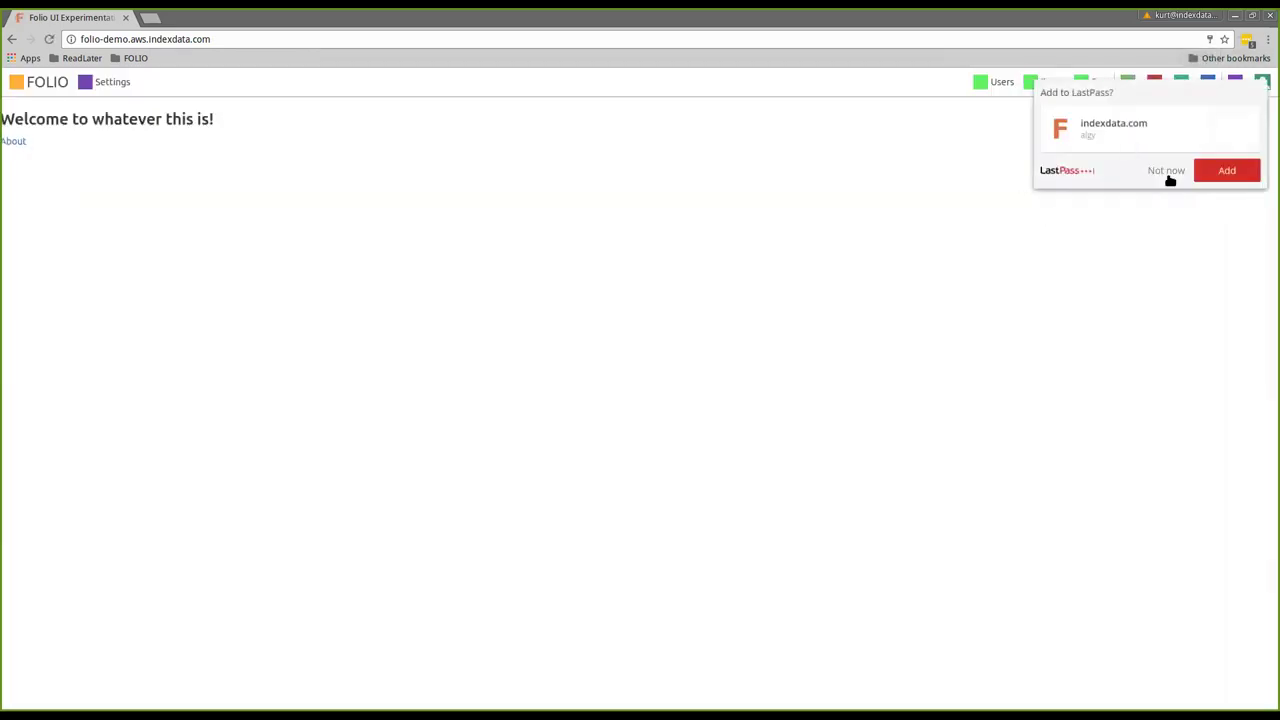
pyautogui.click(1155, 172)
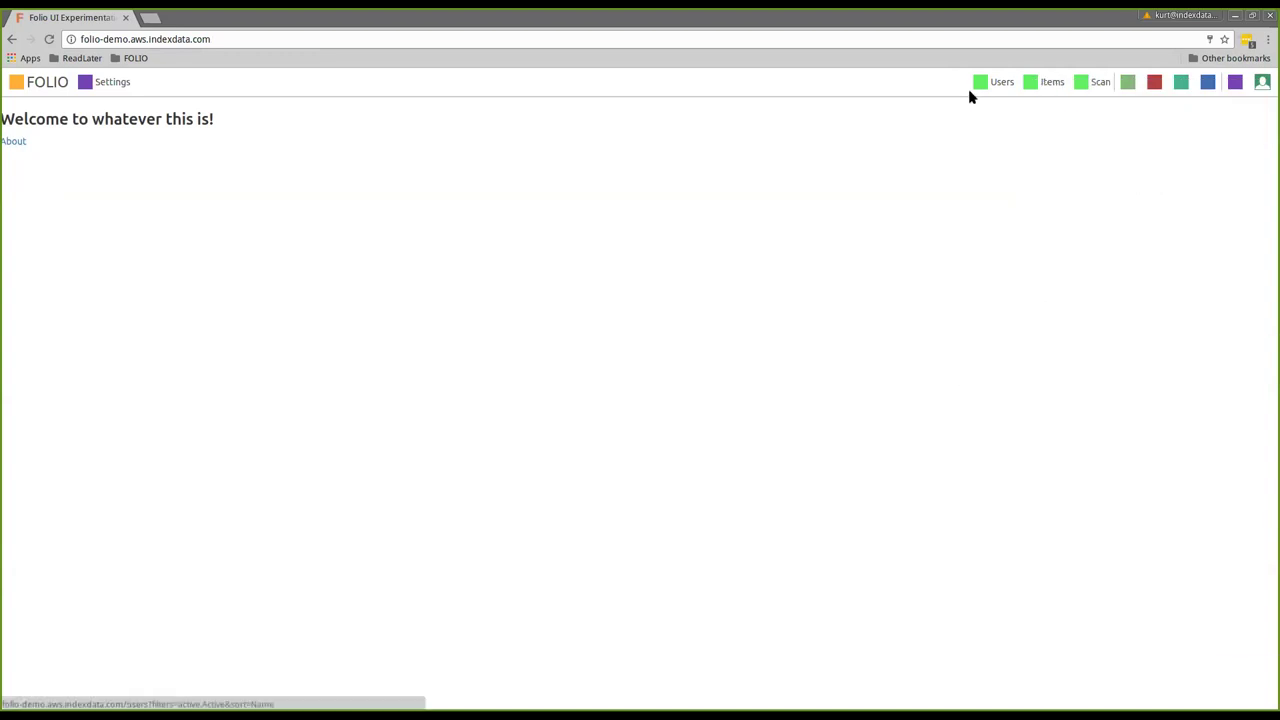
pyautogui.click(1035, 86)
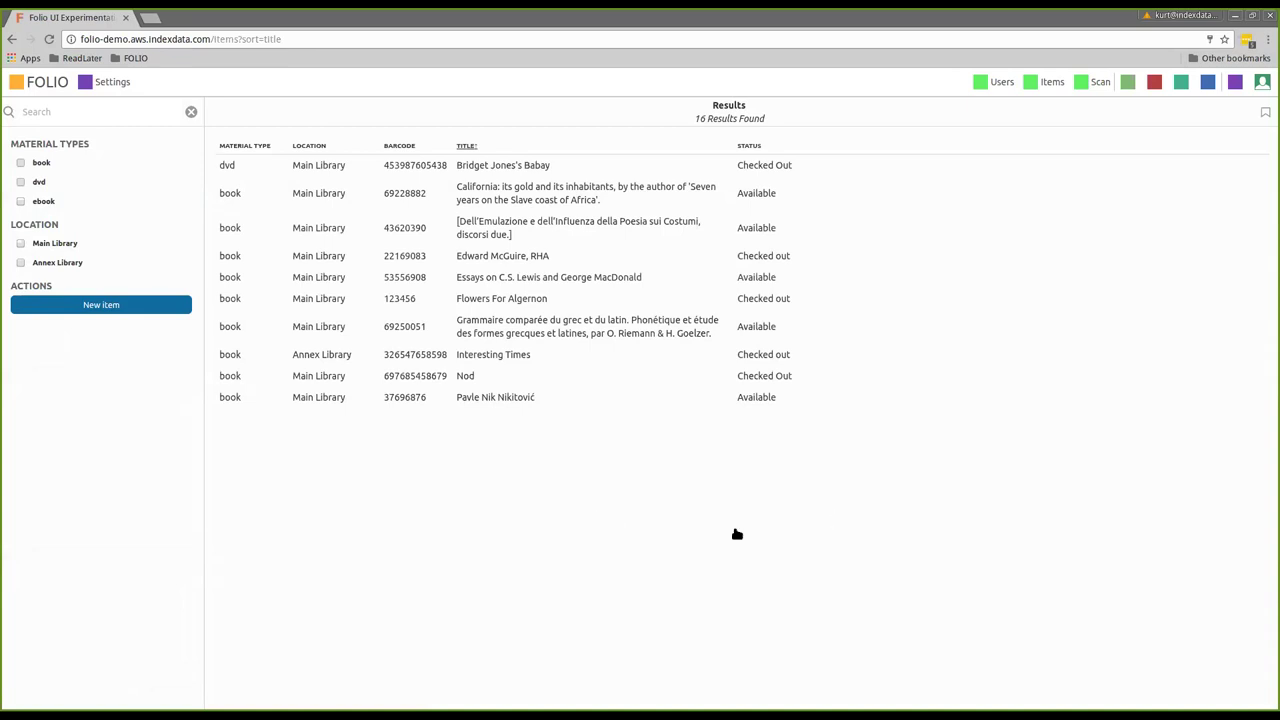
pyautogui.click(1262, 83)
# Log out and sign back in with the admin credentials, declining the LastPass prompt
pyautogui.click(1160, 142)
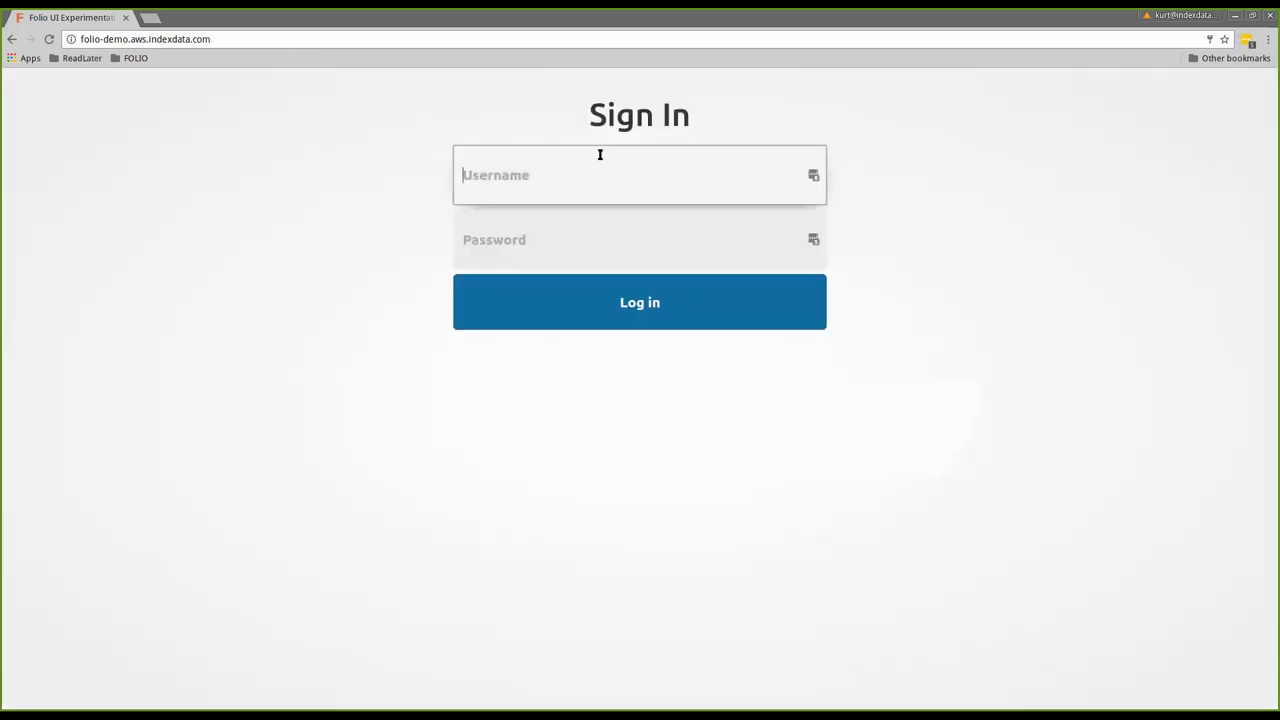
pyautogui.write('dikuj')
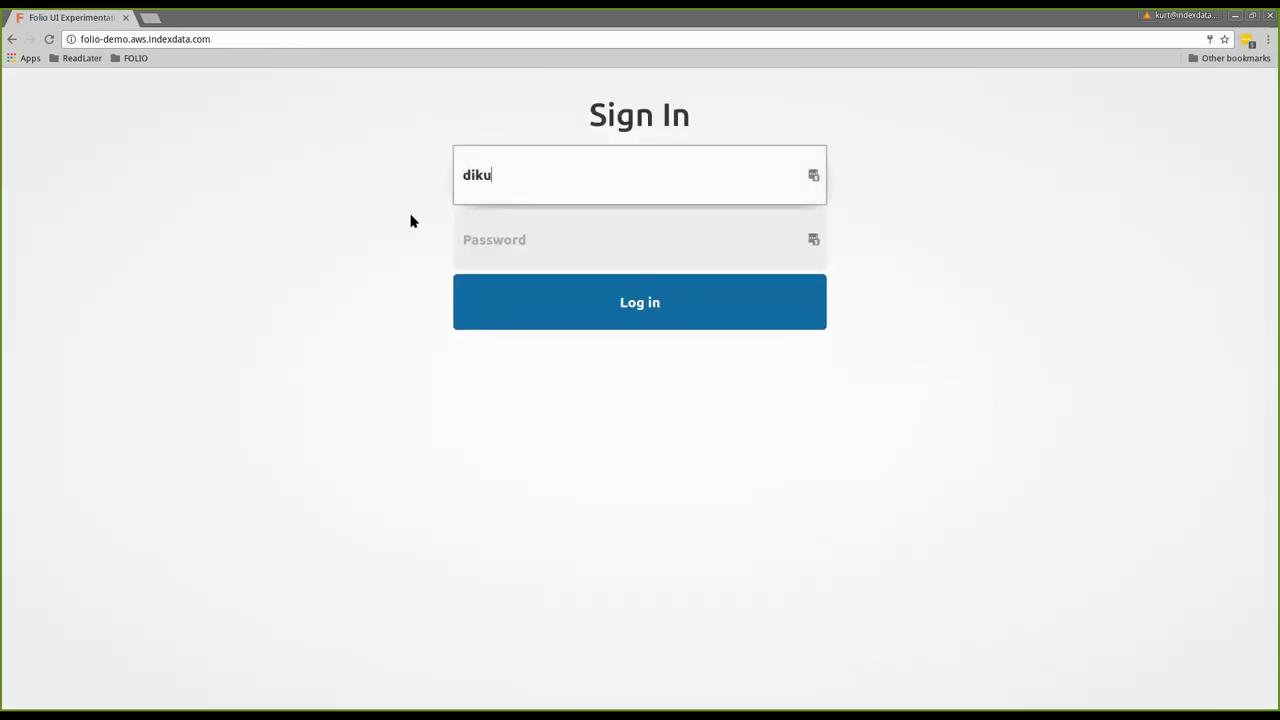
pyautogui.press('BackSpace')
pyautogui.write('_admin')
pyautogui.press('Tab')
pyautogui.write('admin')
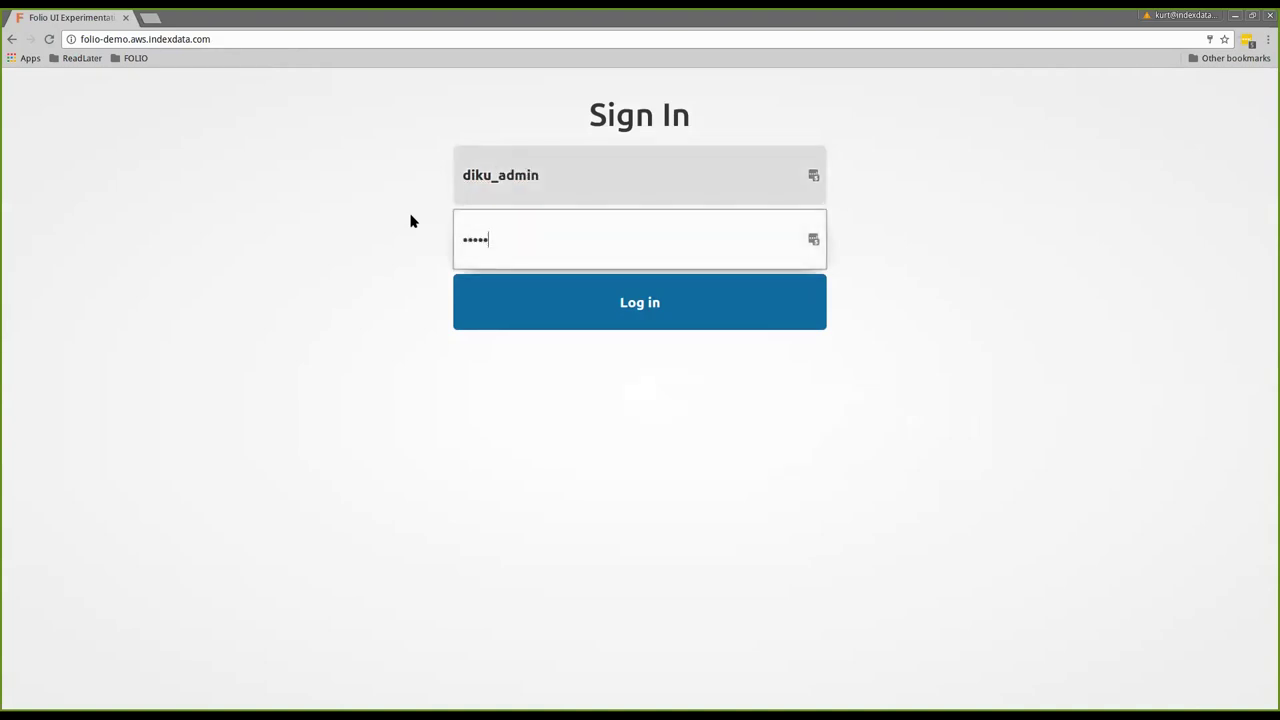
pyautogui.press('Return')
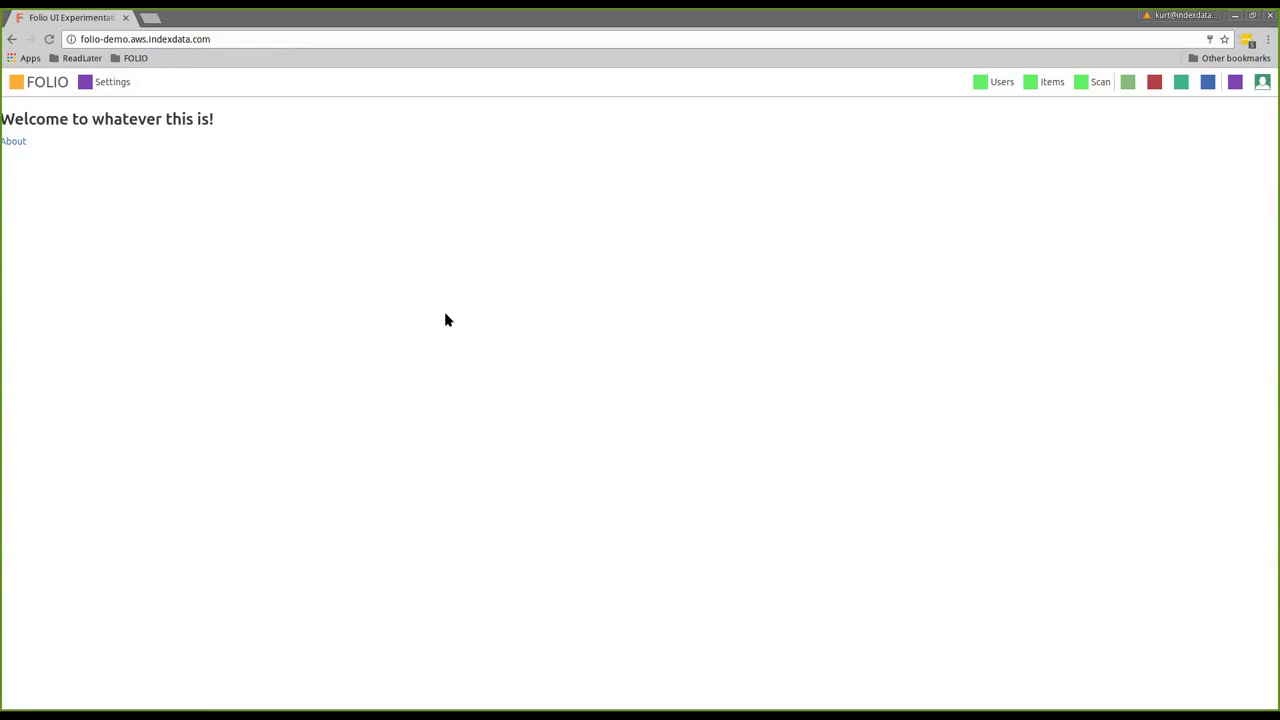
pyautogui.click(1155, 171)
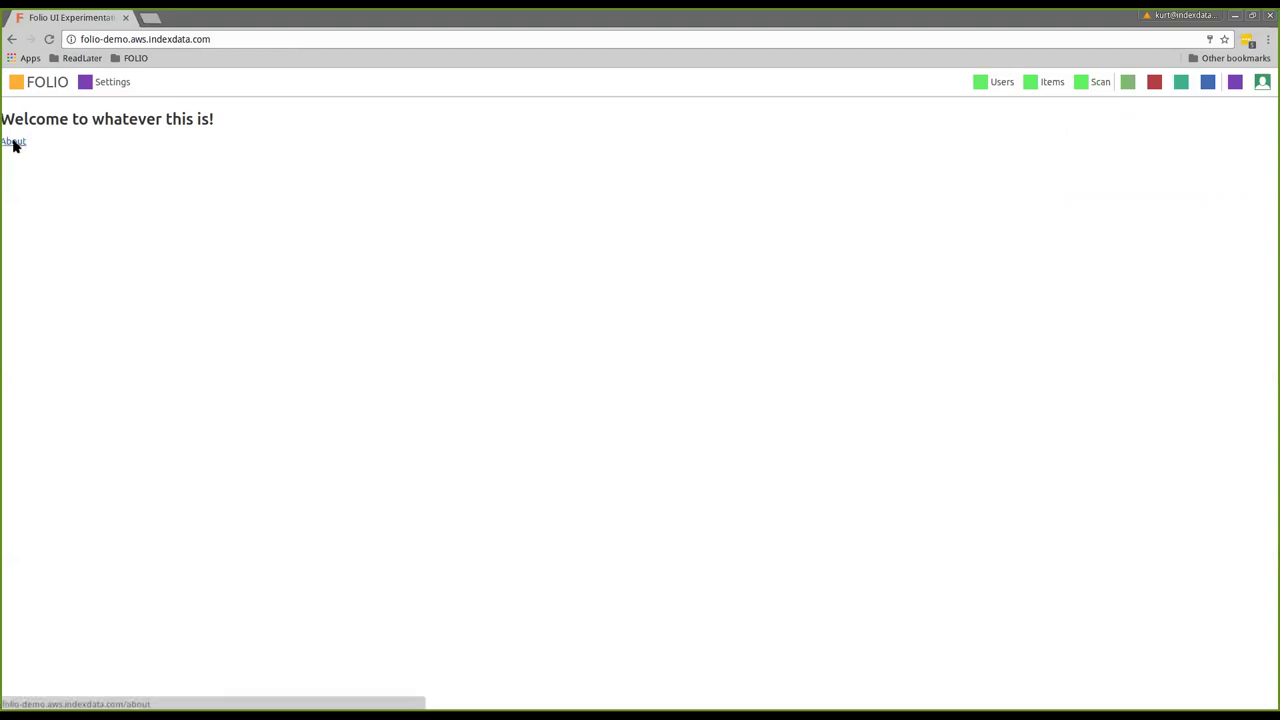
# View the About page of UI module and Okapi service versions, then open the user account menu
pyautogui.click(14, 142)
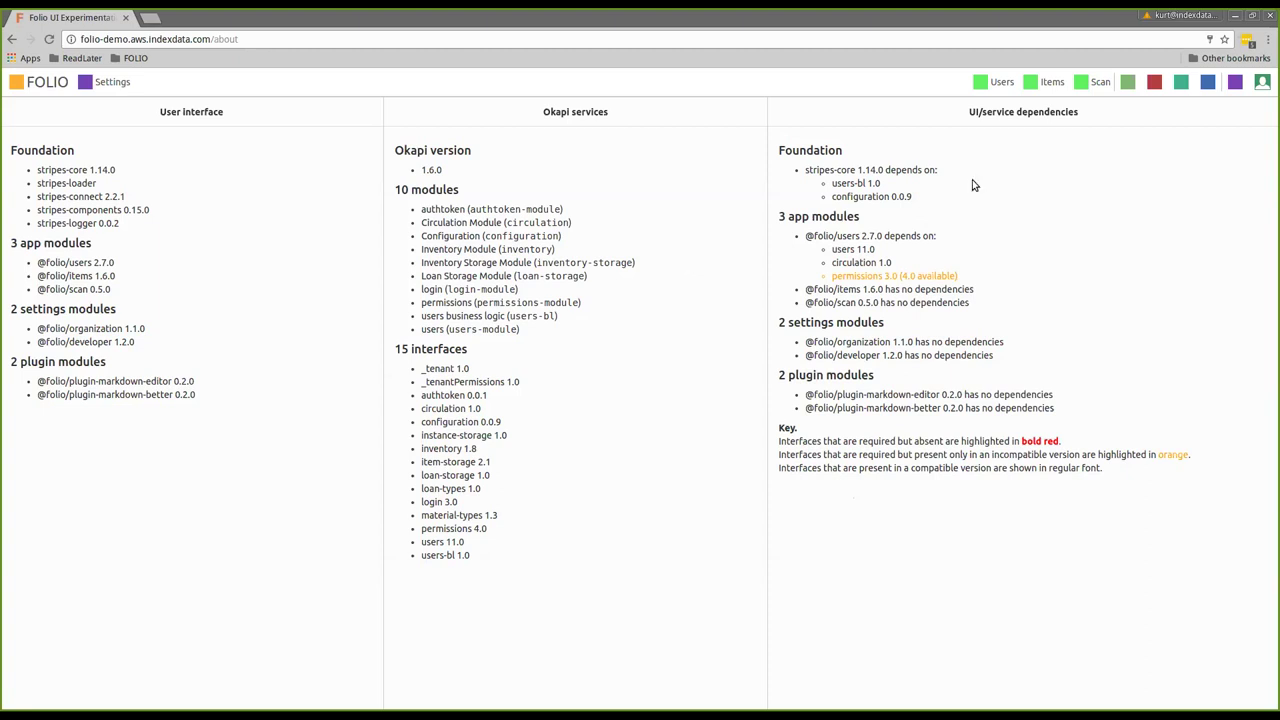
pyautogui.click(1262, 82)
# Log out of FOLIO
pyautogui.click(1130, 141)
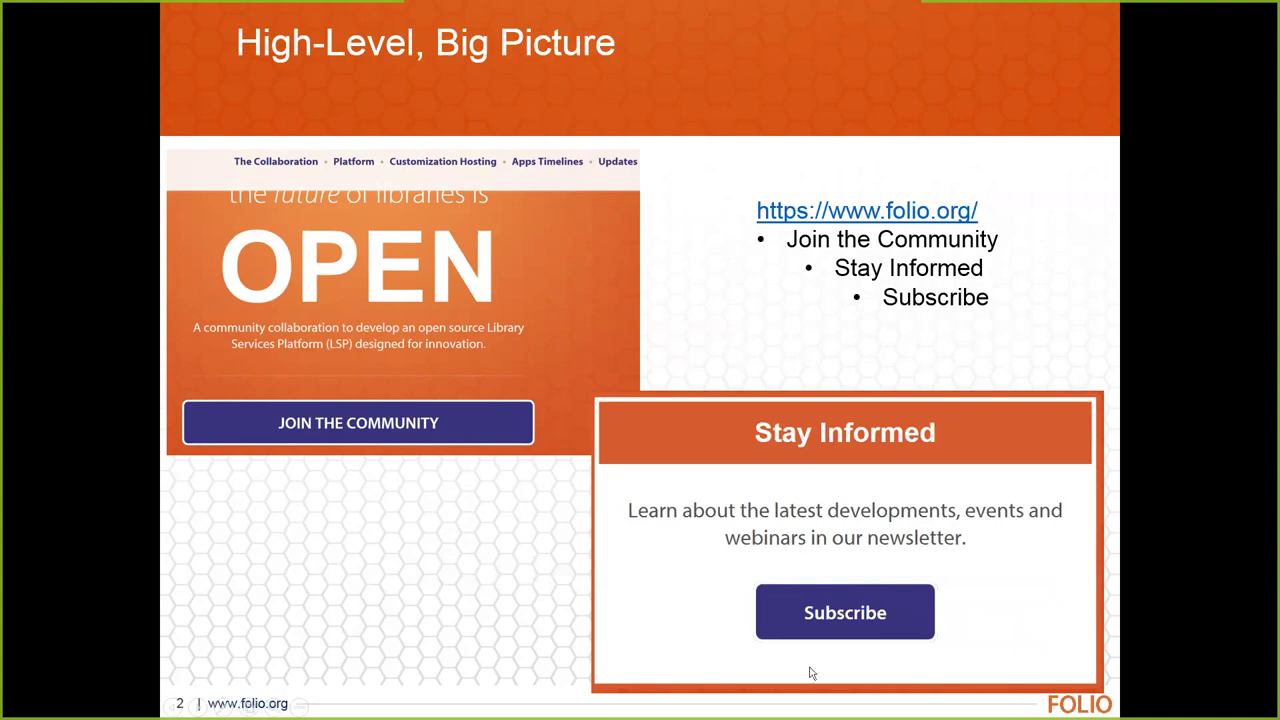
# Advance through News Bits to slide 4 on new Privacy and Reporting SIGs and upcoming events
pyautogui.press('Right')
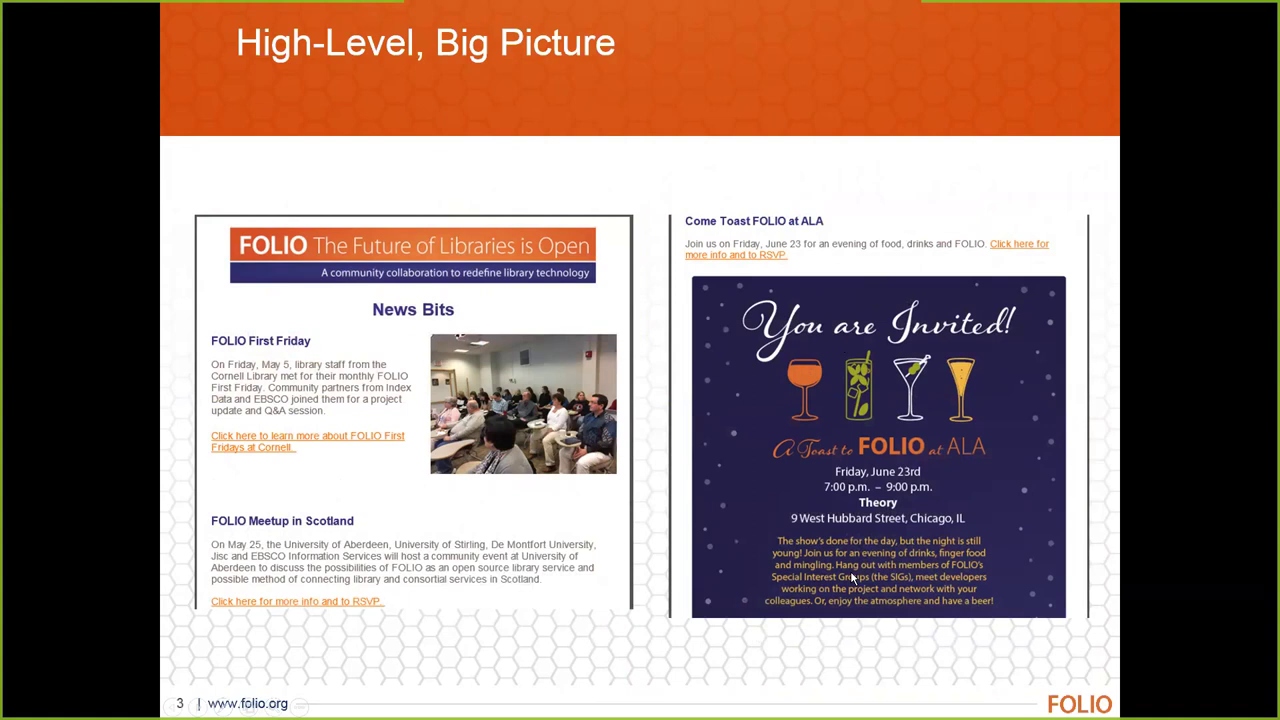
pyautogui.press('Right')
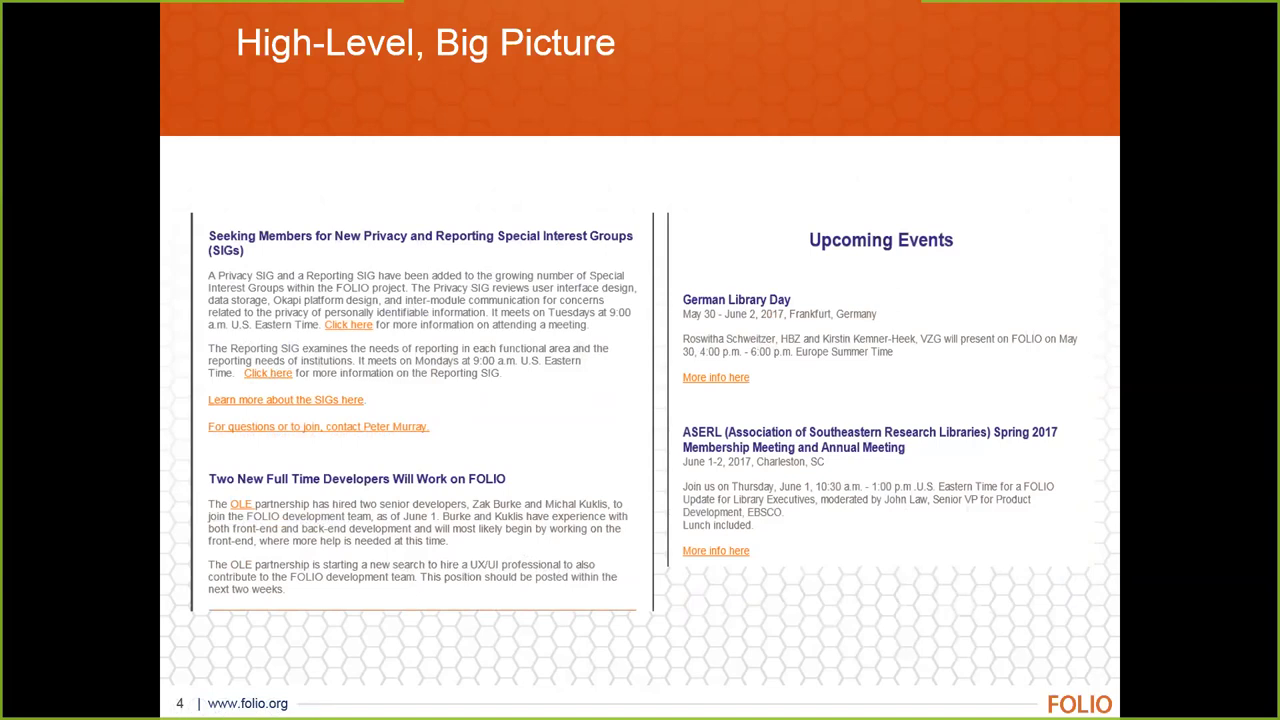
# Advance to the Weekly Digest slide of Product Council and SIG updates
pyautogui.press('Right')
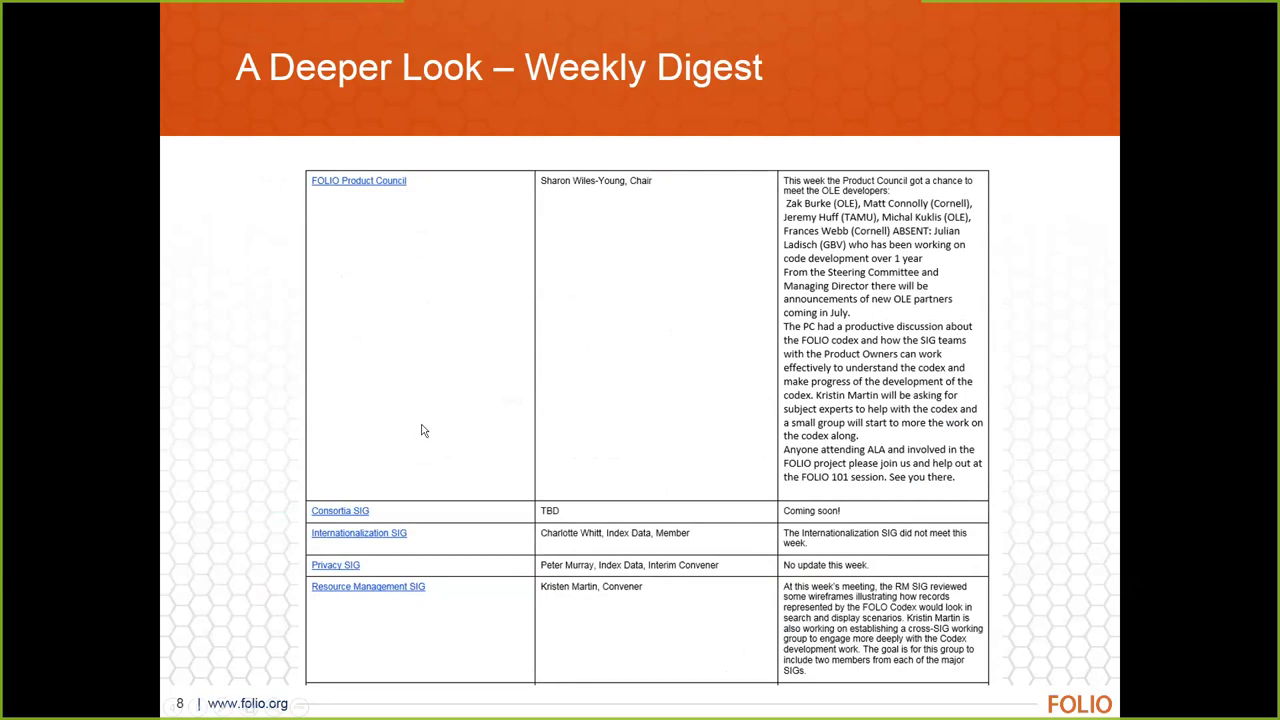
# Advance to the next slide, toward slide 12 on the wiki's SIG meeting notes
pyautogui.press('Right')
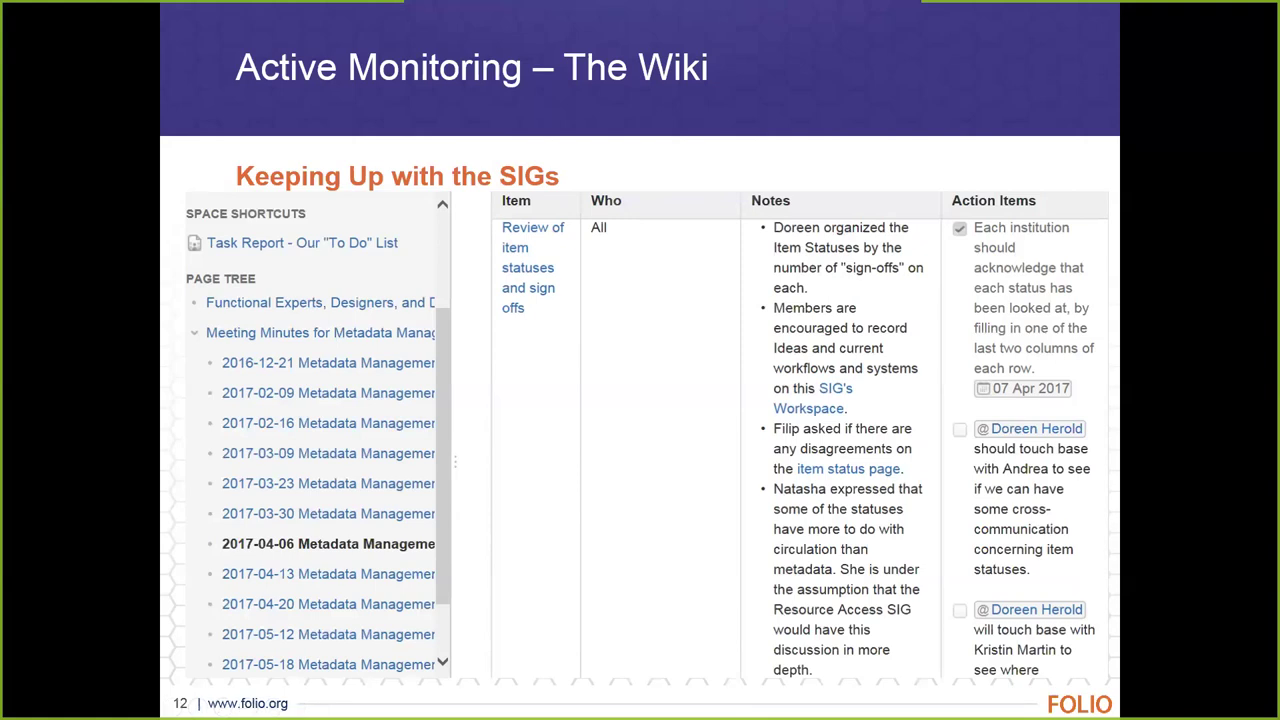
pyautogui.press('Right')
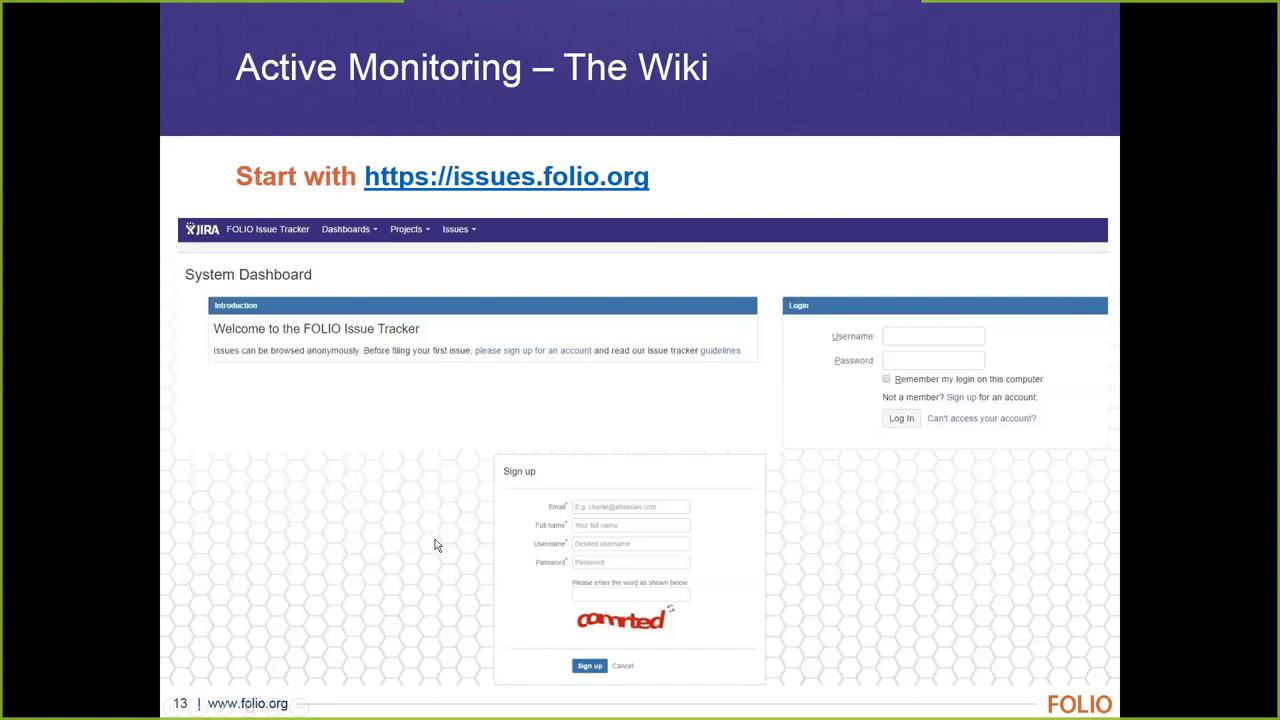
# Advance to slide 14 explaining Confluence's Watching option for space email updates
pyautogui.press('Right')
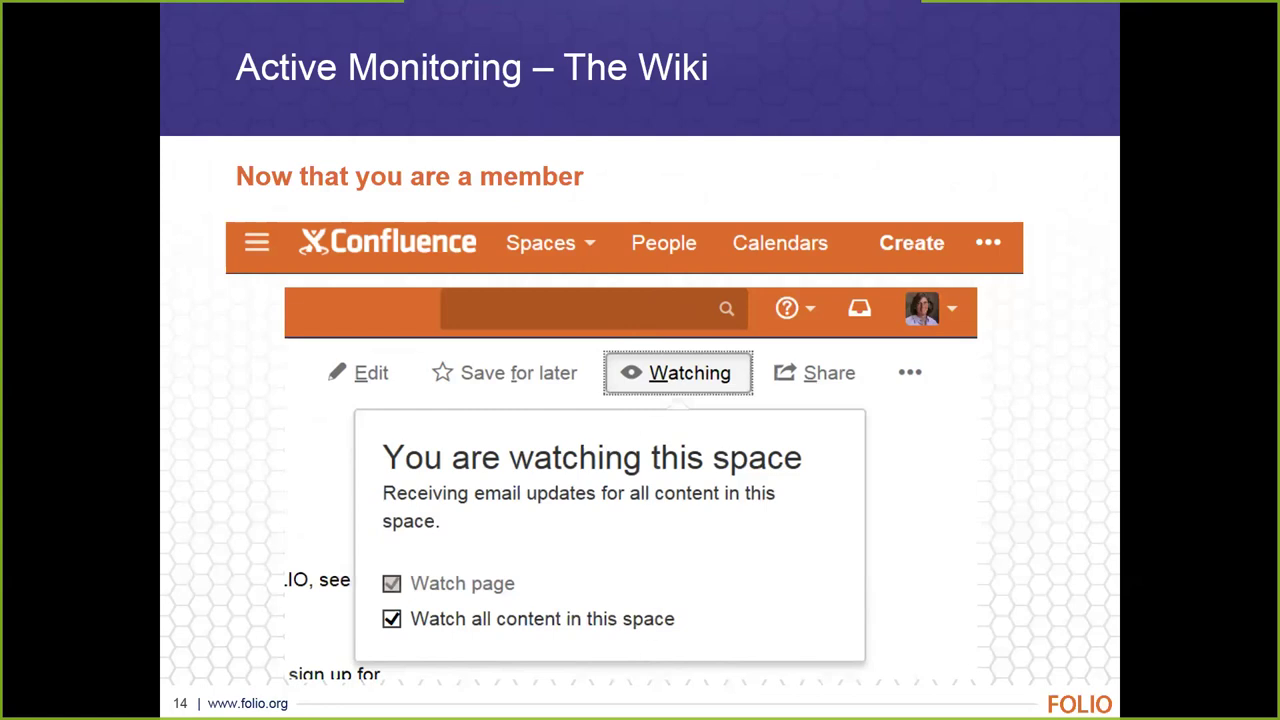
pyautogui.press('Right')
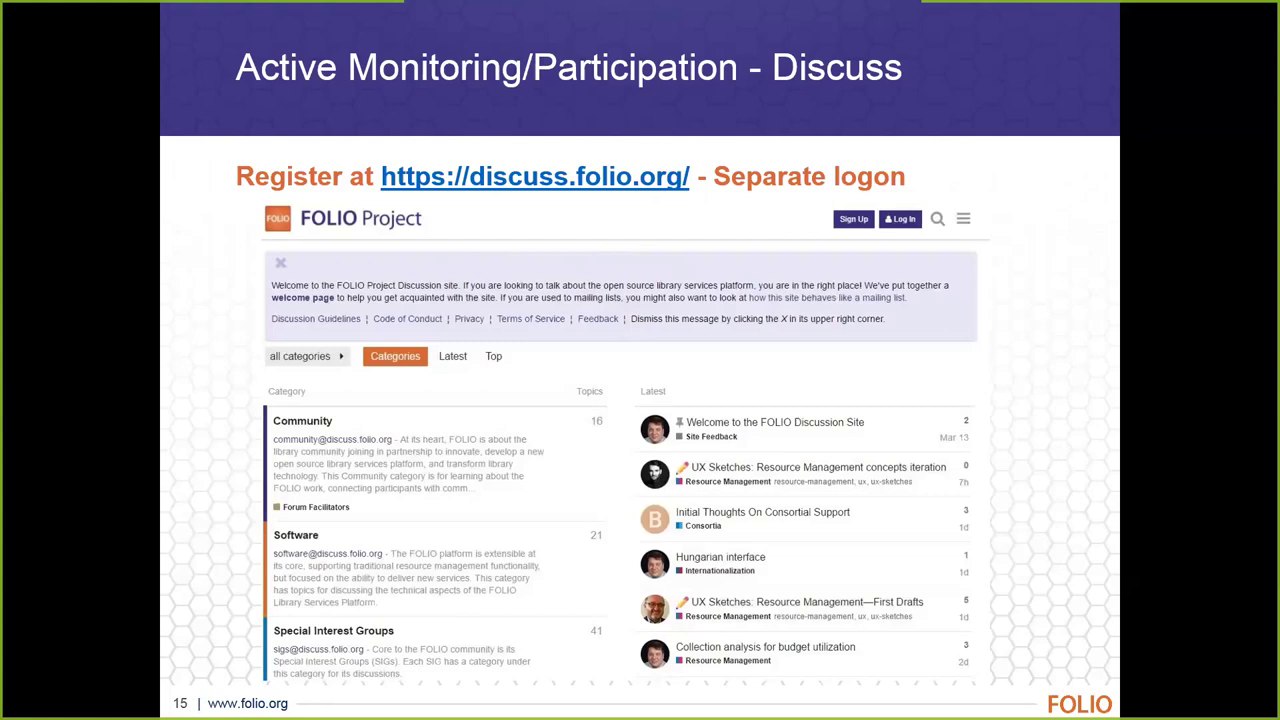
# Advance to slide 16 showing the 'Bulk user import feature' Discuss thread
pyautogui.press('Right')
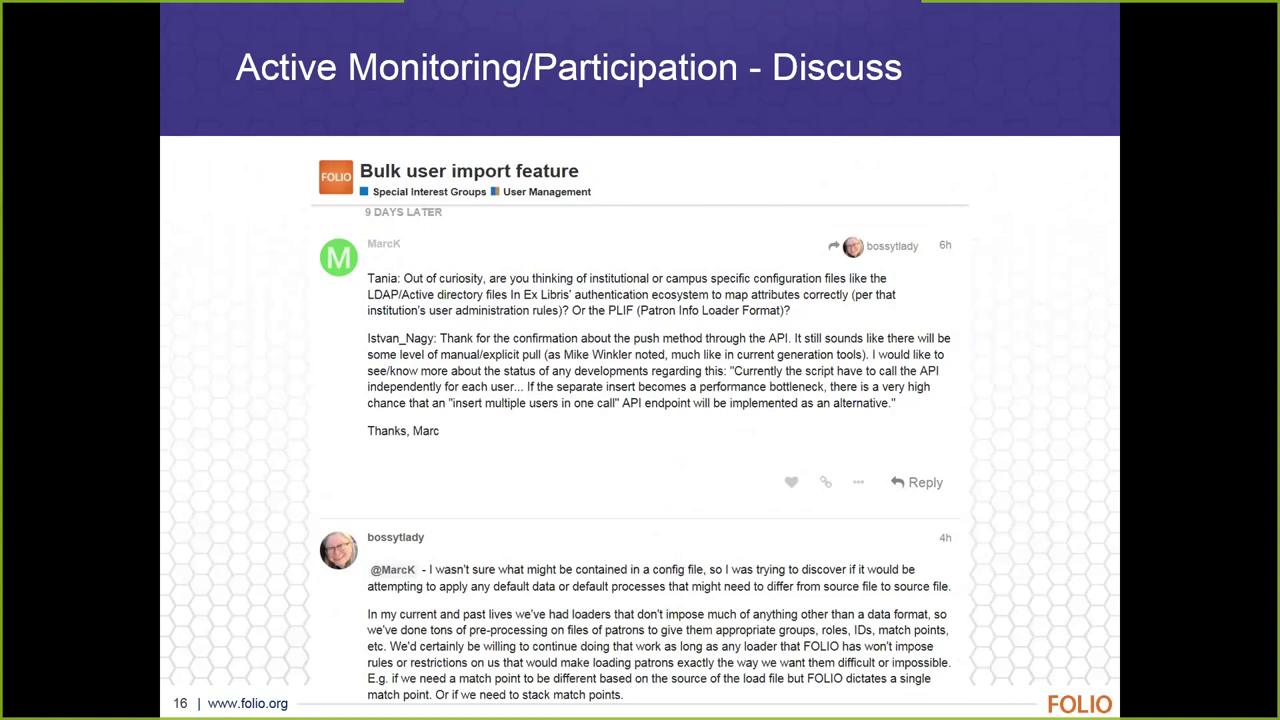
# Advance to slide 17 showing JIRA's open FOLIO issues list at issues.folio.org
pyautogui.press('Right')
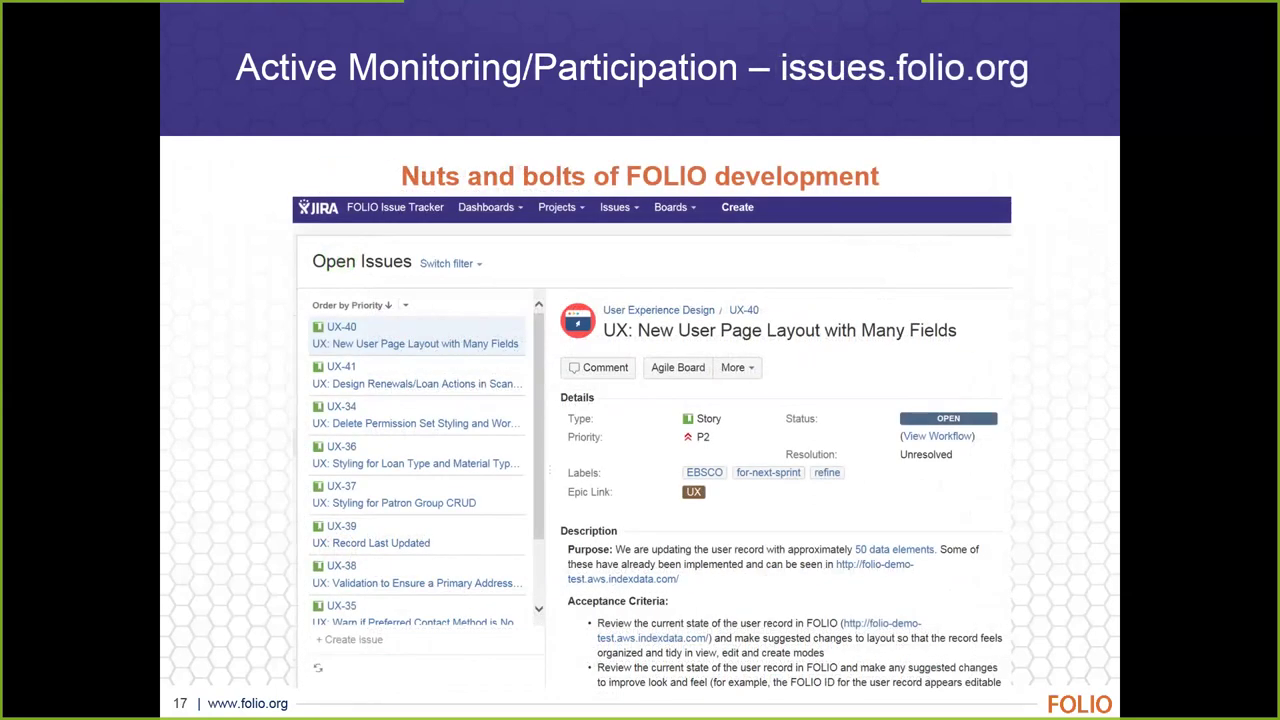